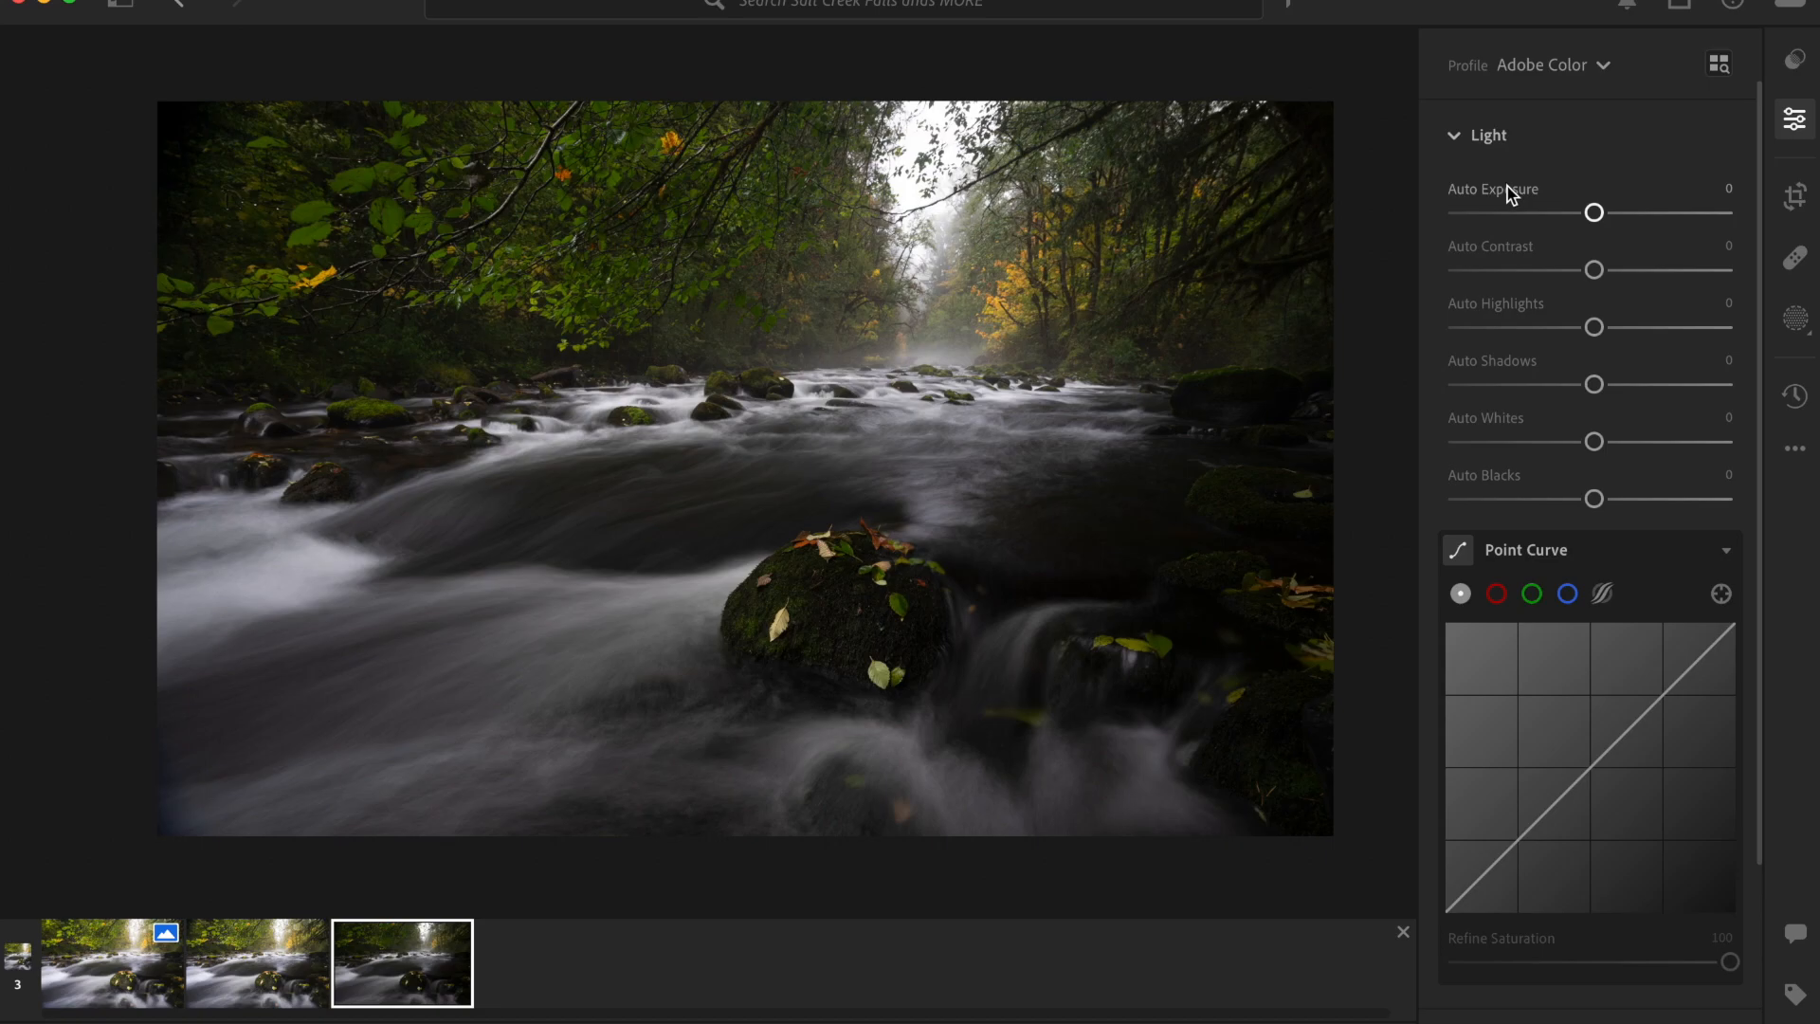
- Set the photo's light adjustments to Exposure +0.73, Highlights −29, Shadows +87, Whites +41 and Blacks −10
shift+double_click(1505, 184)
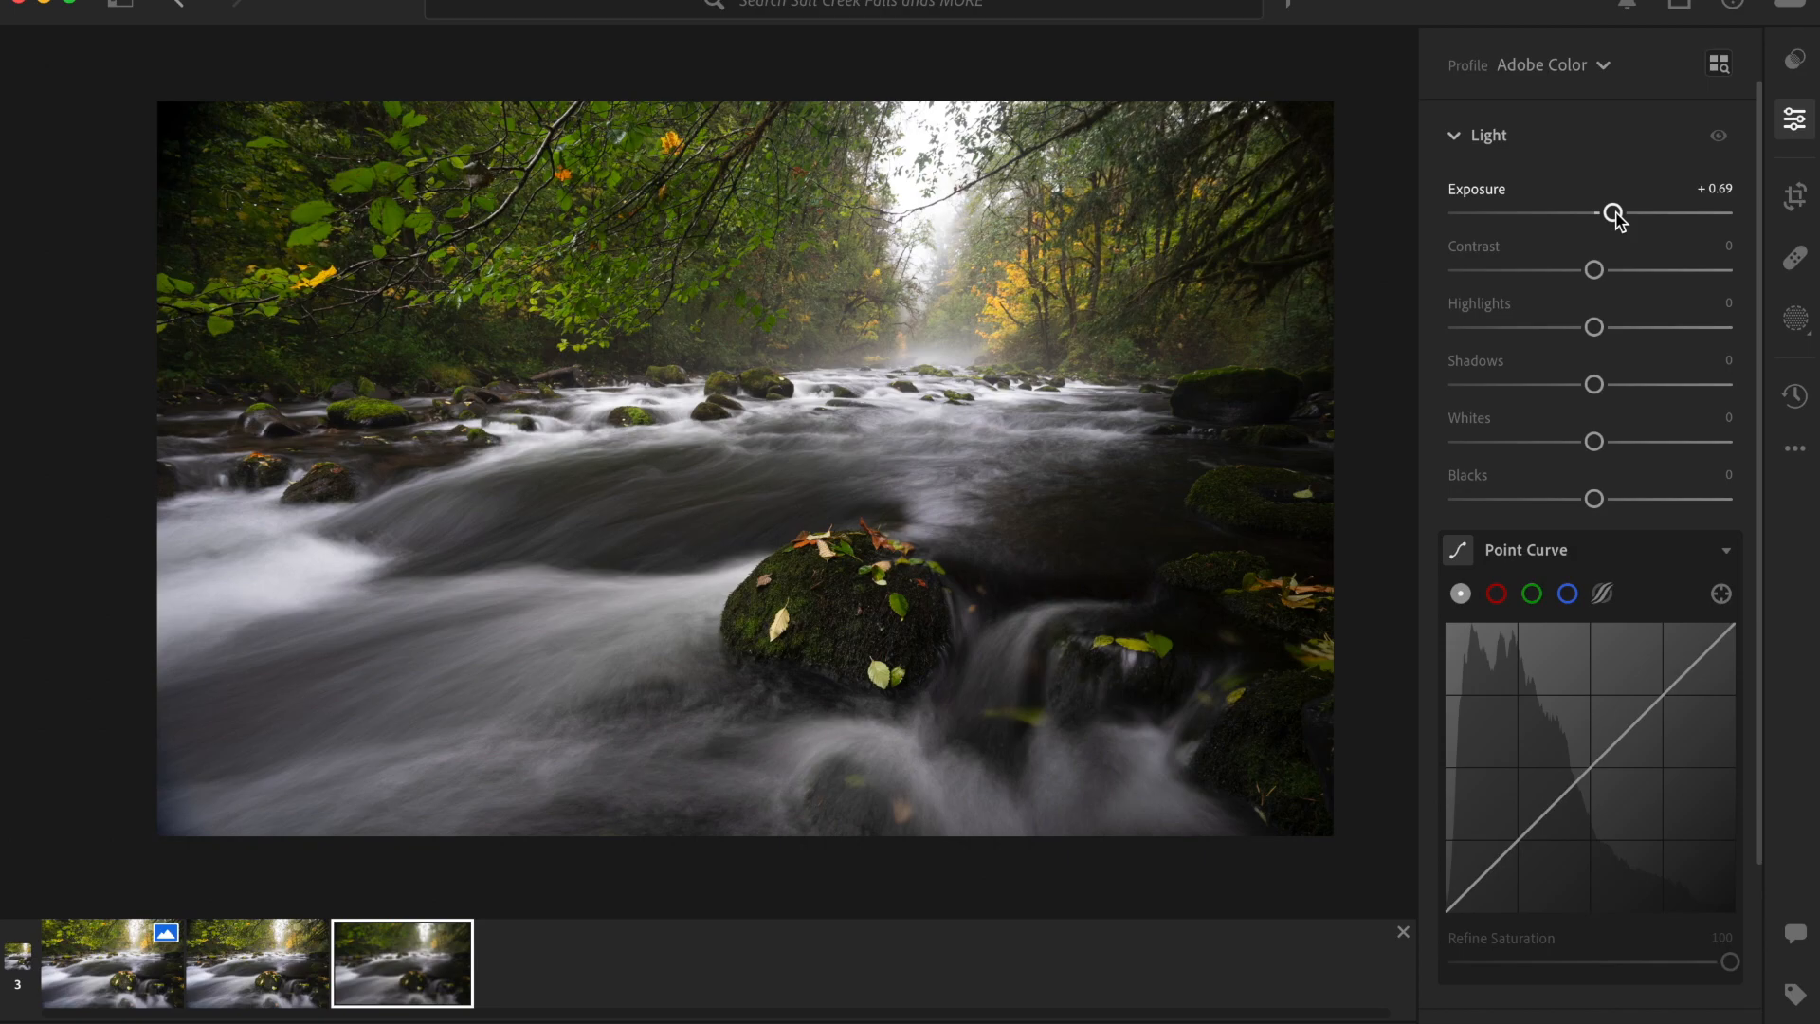
drag(1617, 218, 1619, 219)
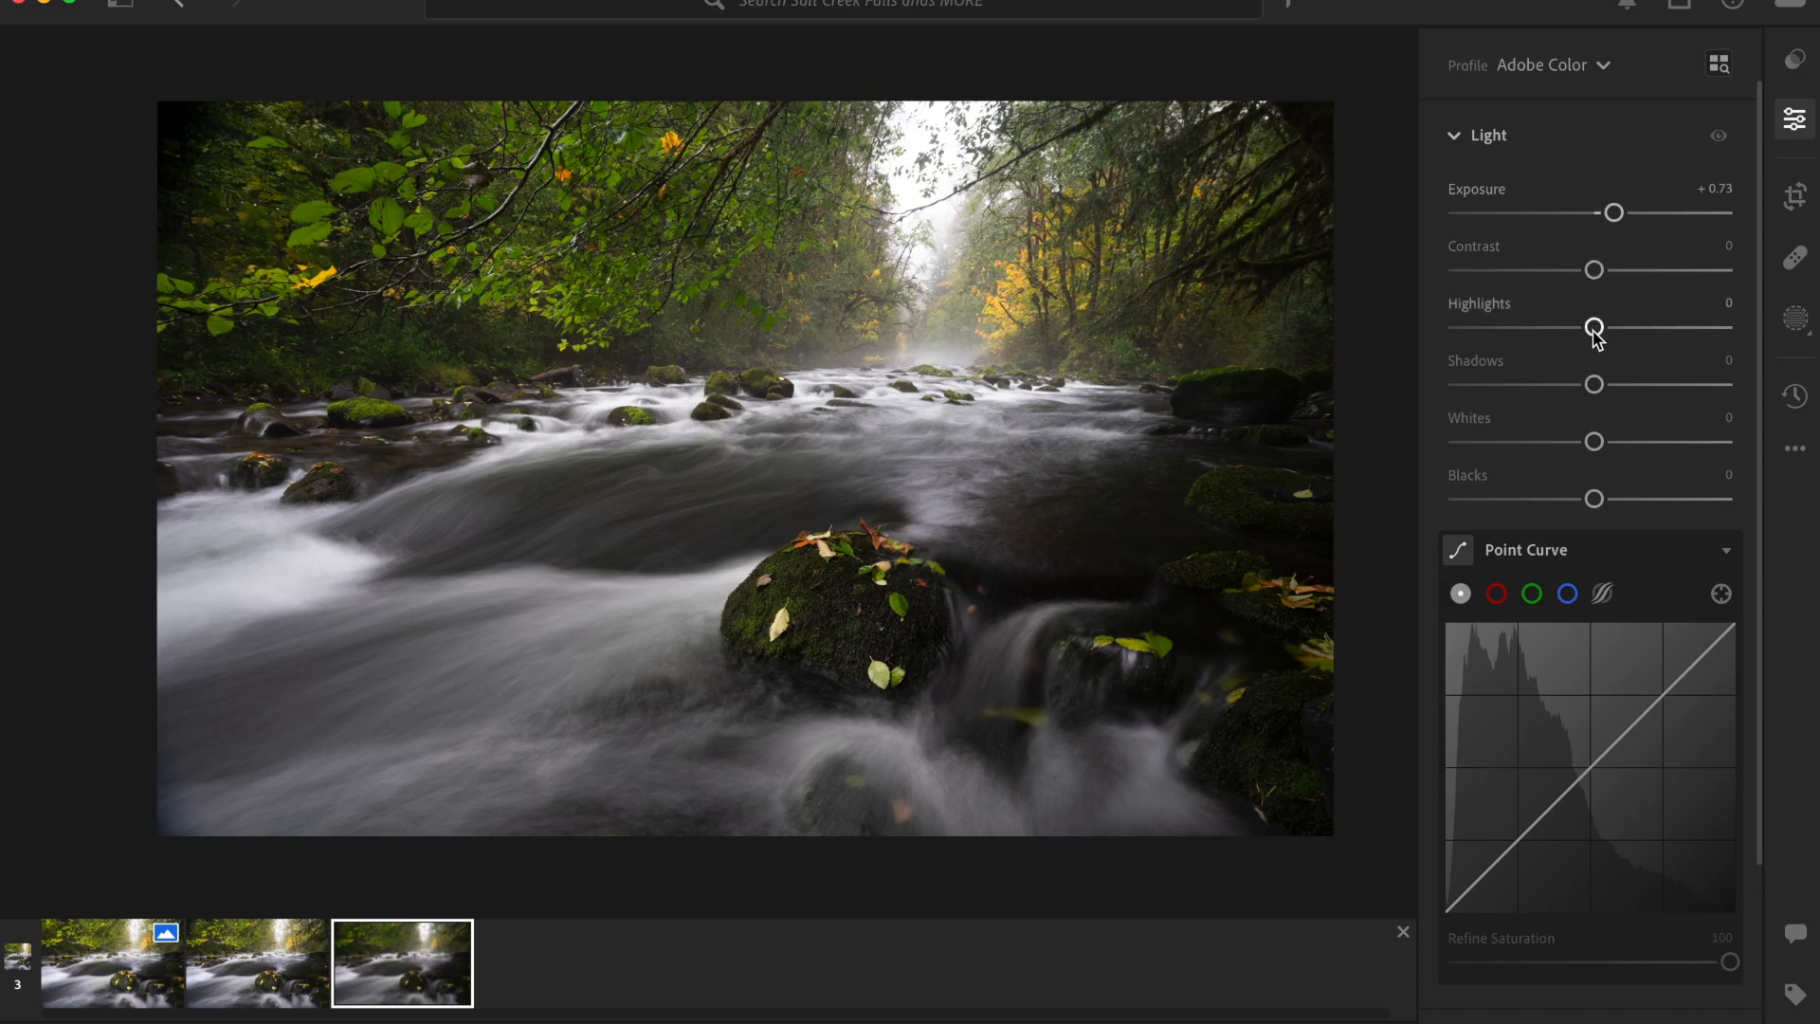
drag(1596, 332, 1718, 392)
drag(1595, 443, 1651, 444)
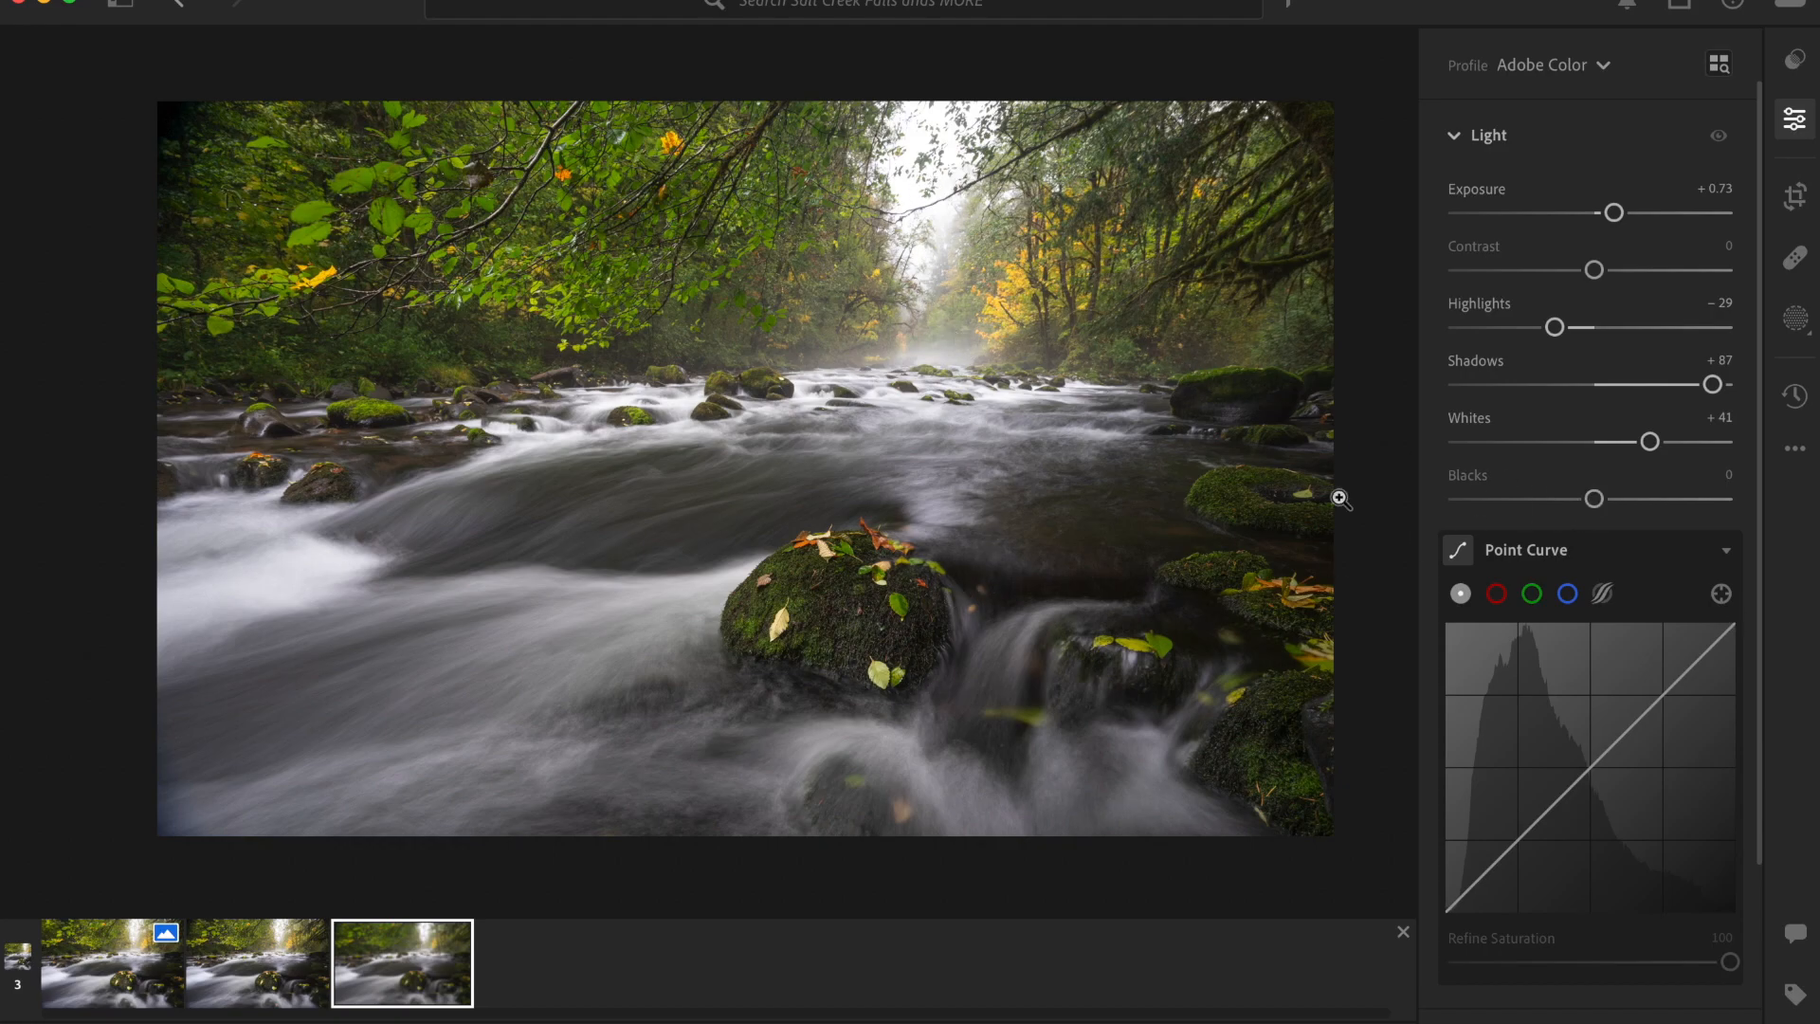
drag(1594, 499, 1571, 503)
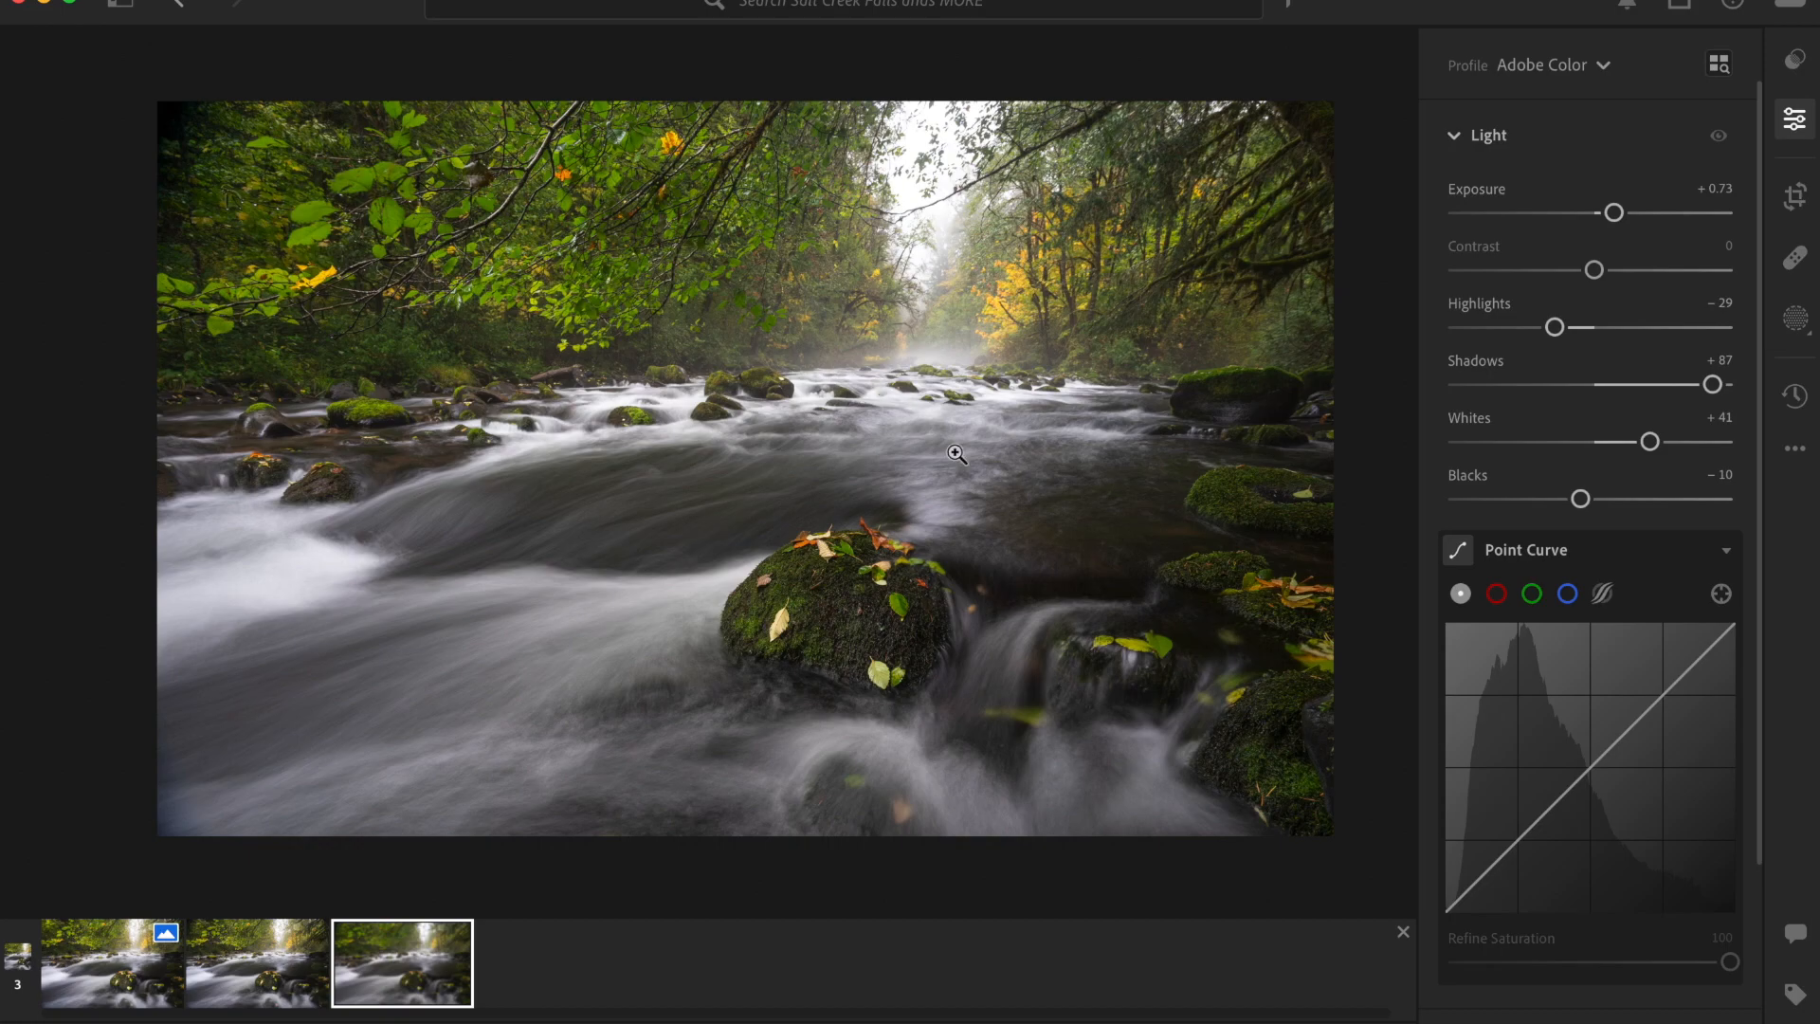
- Compare the light-adjusted river photo with its original version several times
key(backslash)
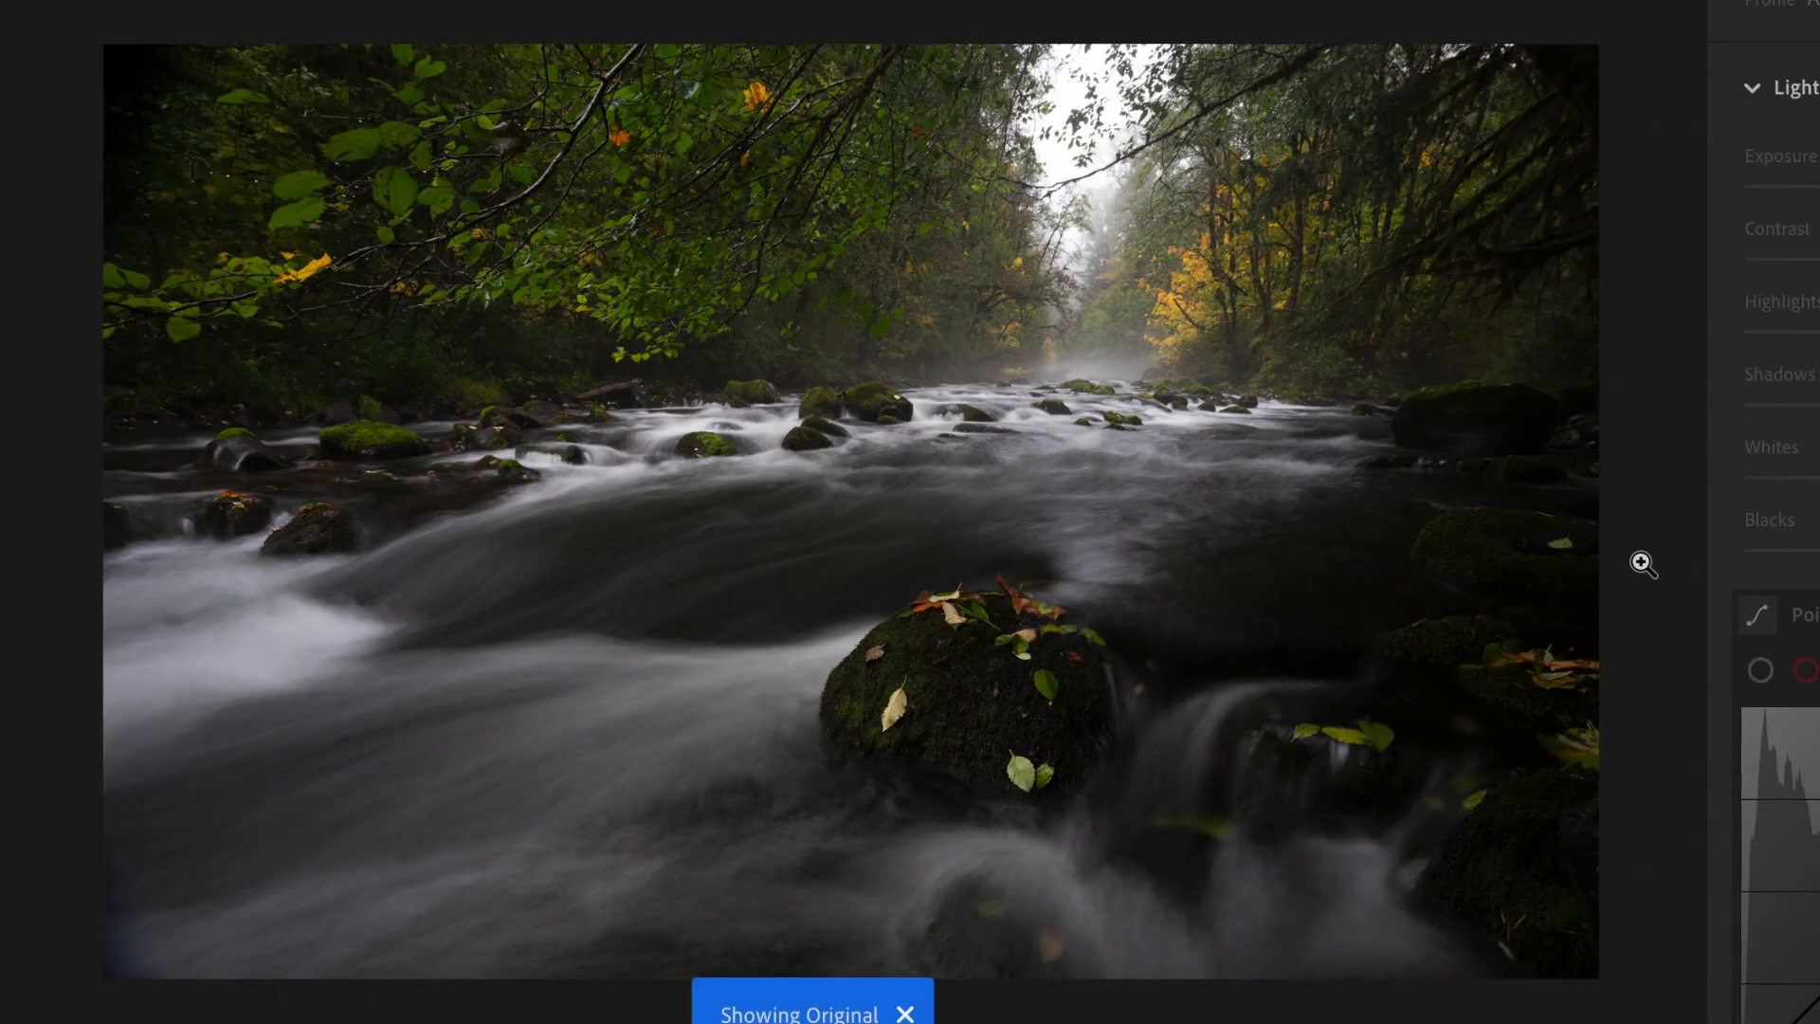
key(backslash)
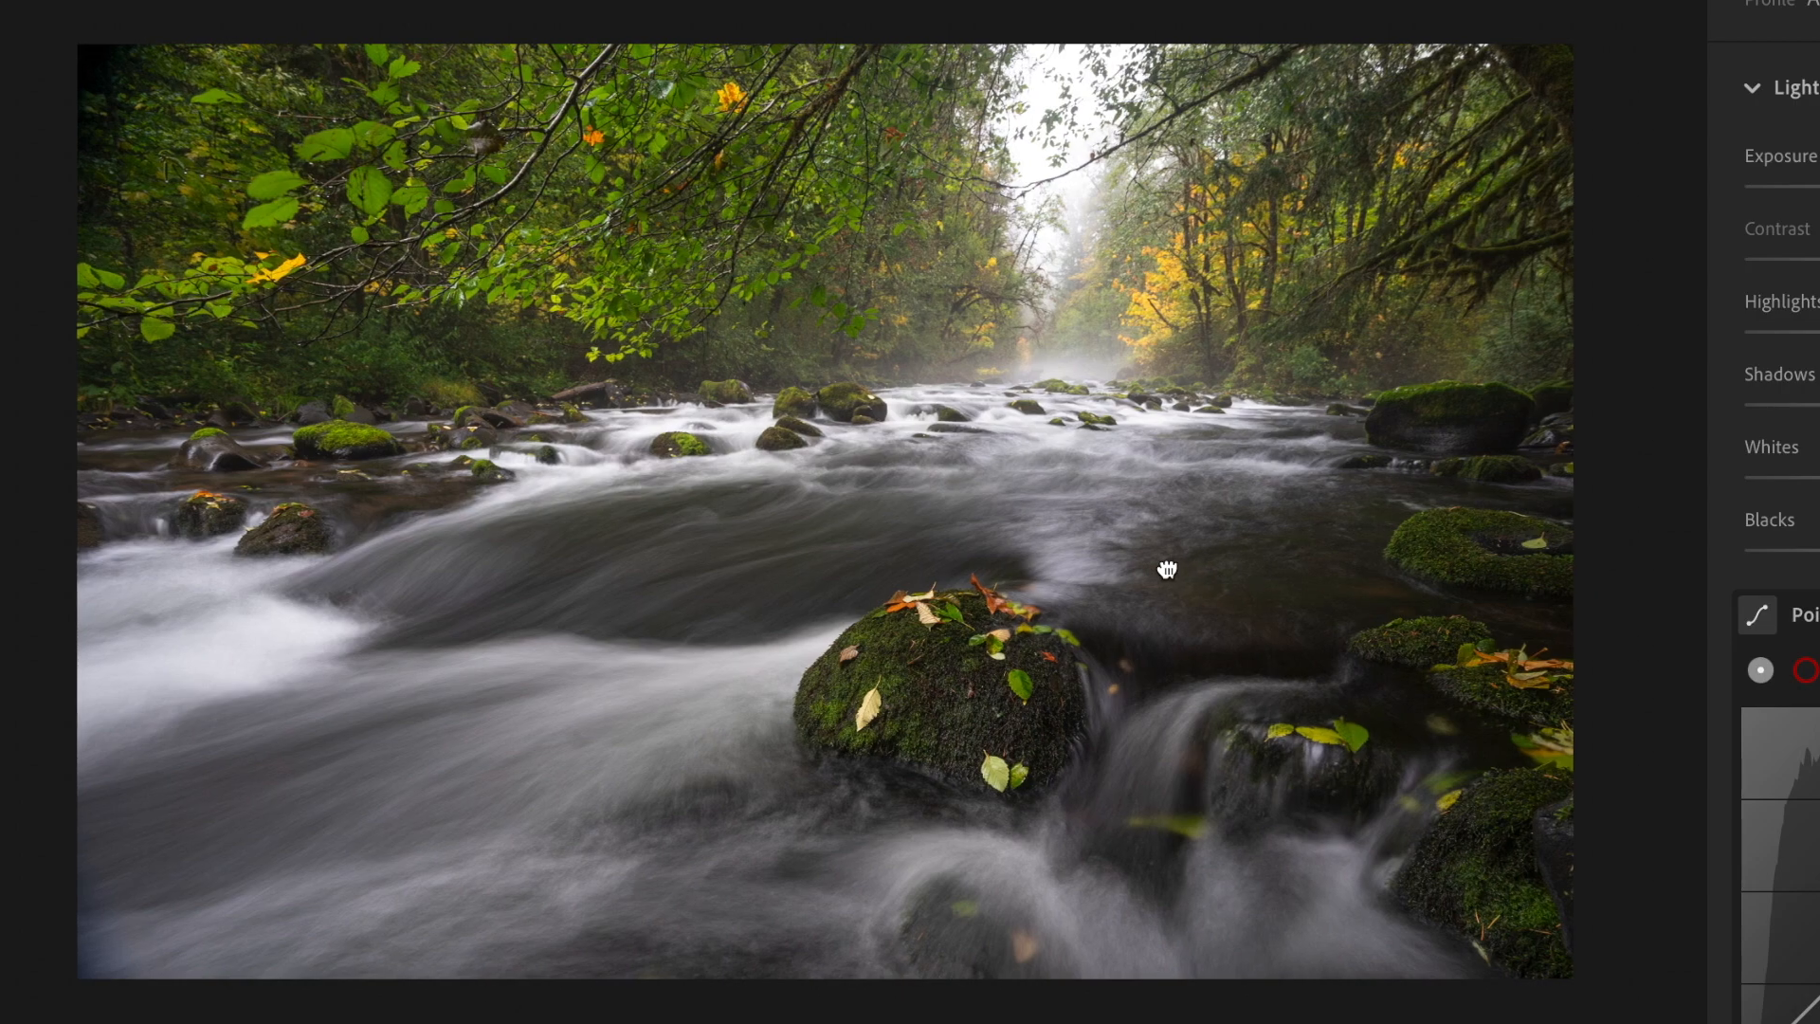
key(backslash)
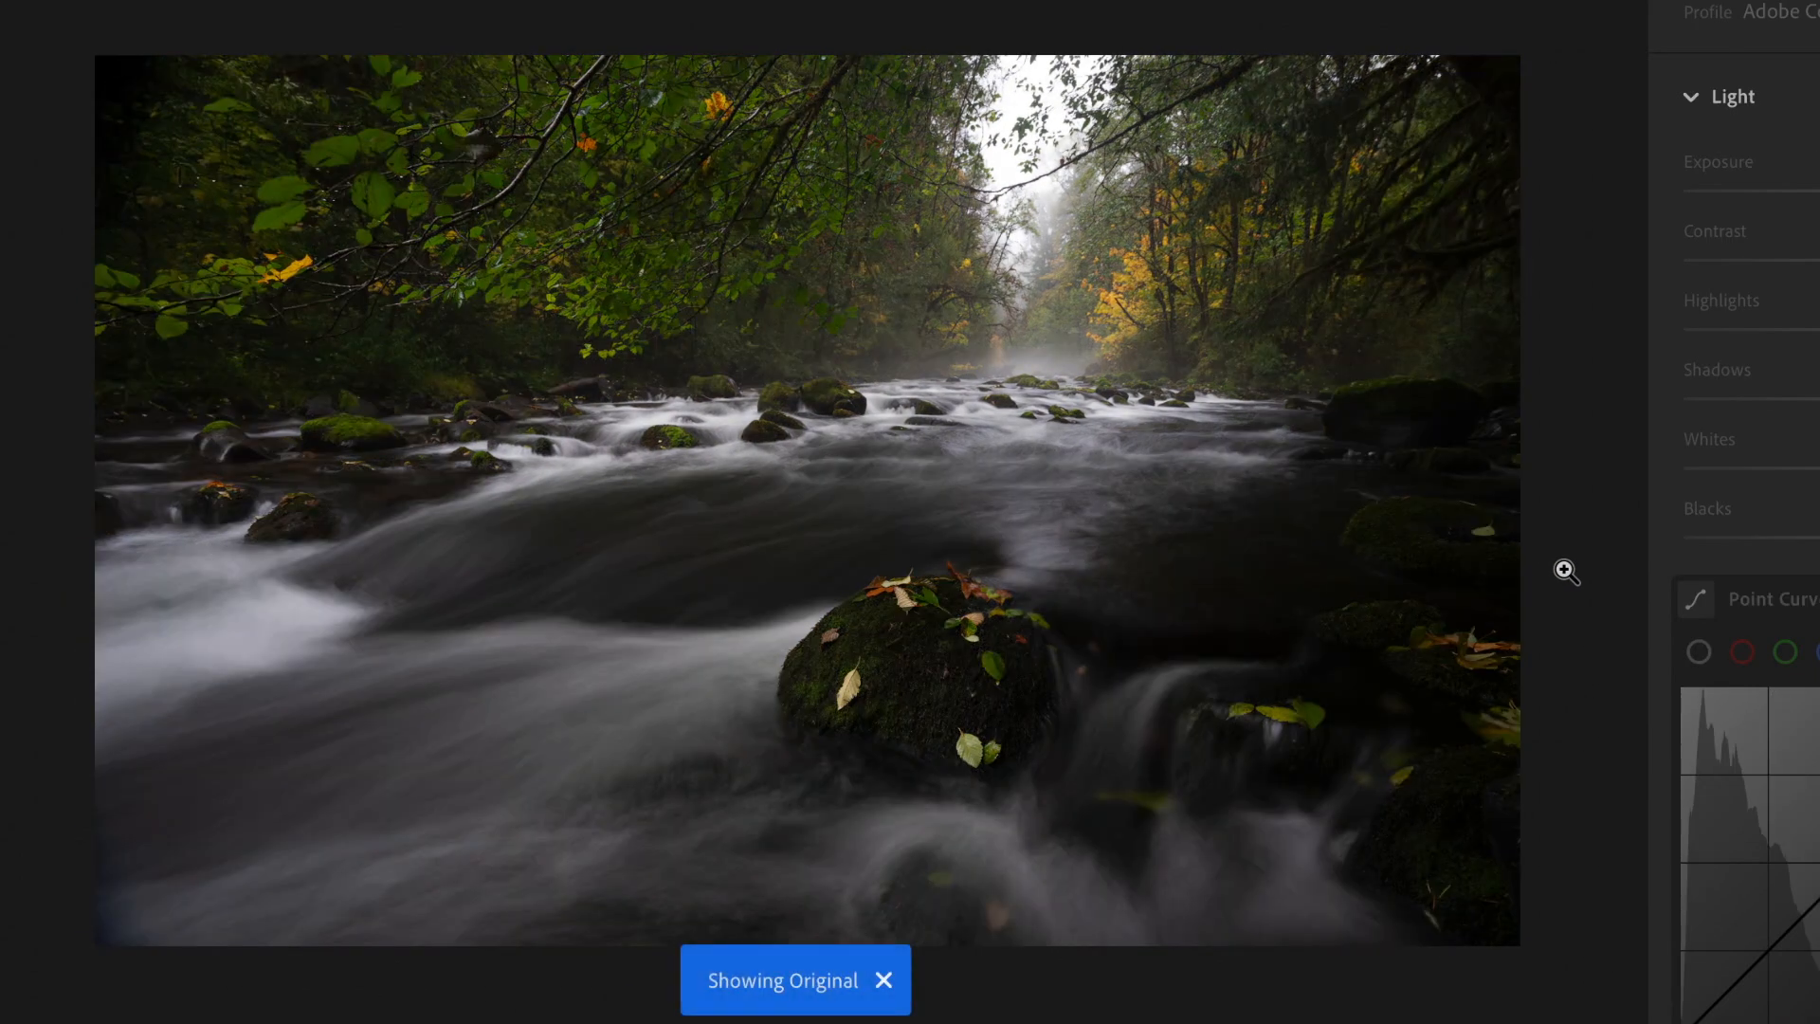
key(backslash)
key(backslash)
key(backslash)
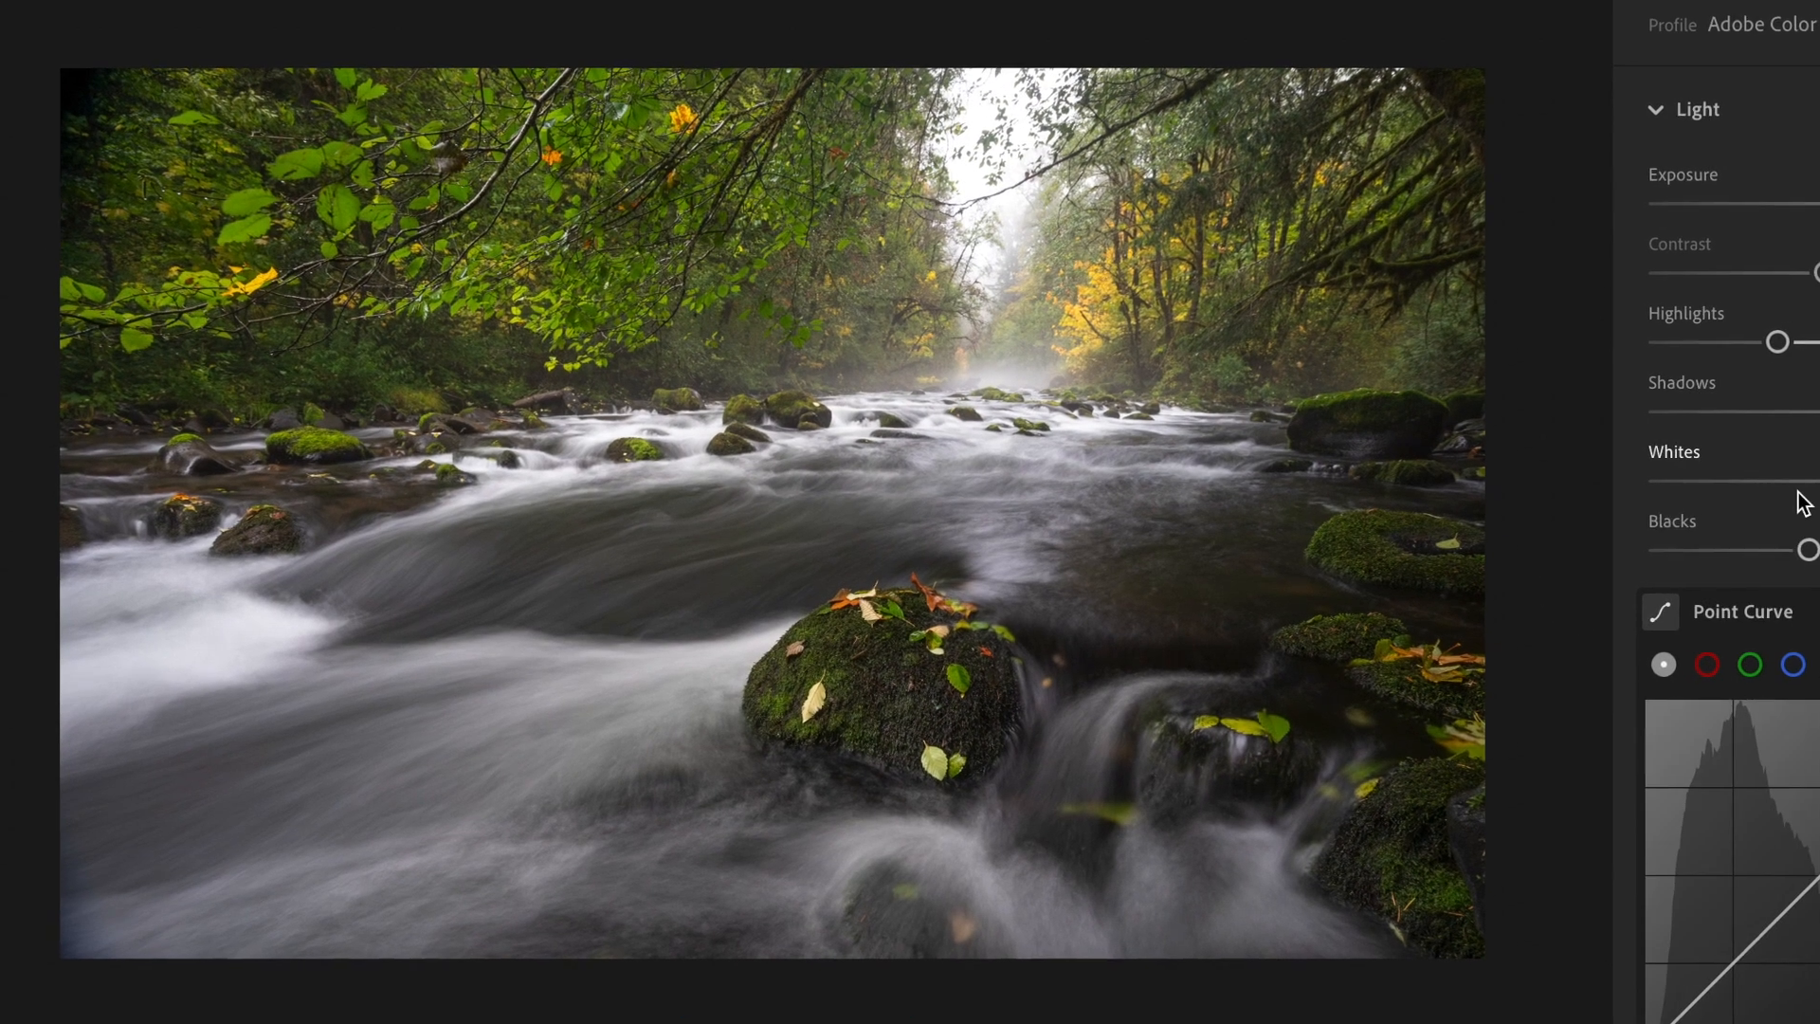
- Set a custom white balance with Temp 6,715 and Tint +30
scroll(1796, 505, down, 1)
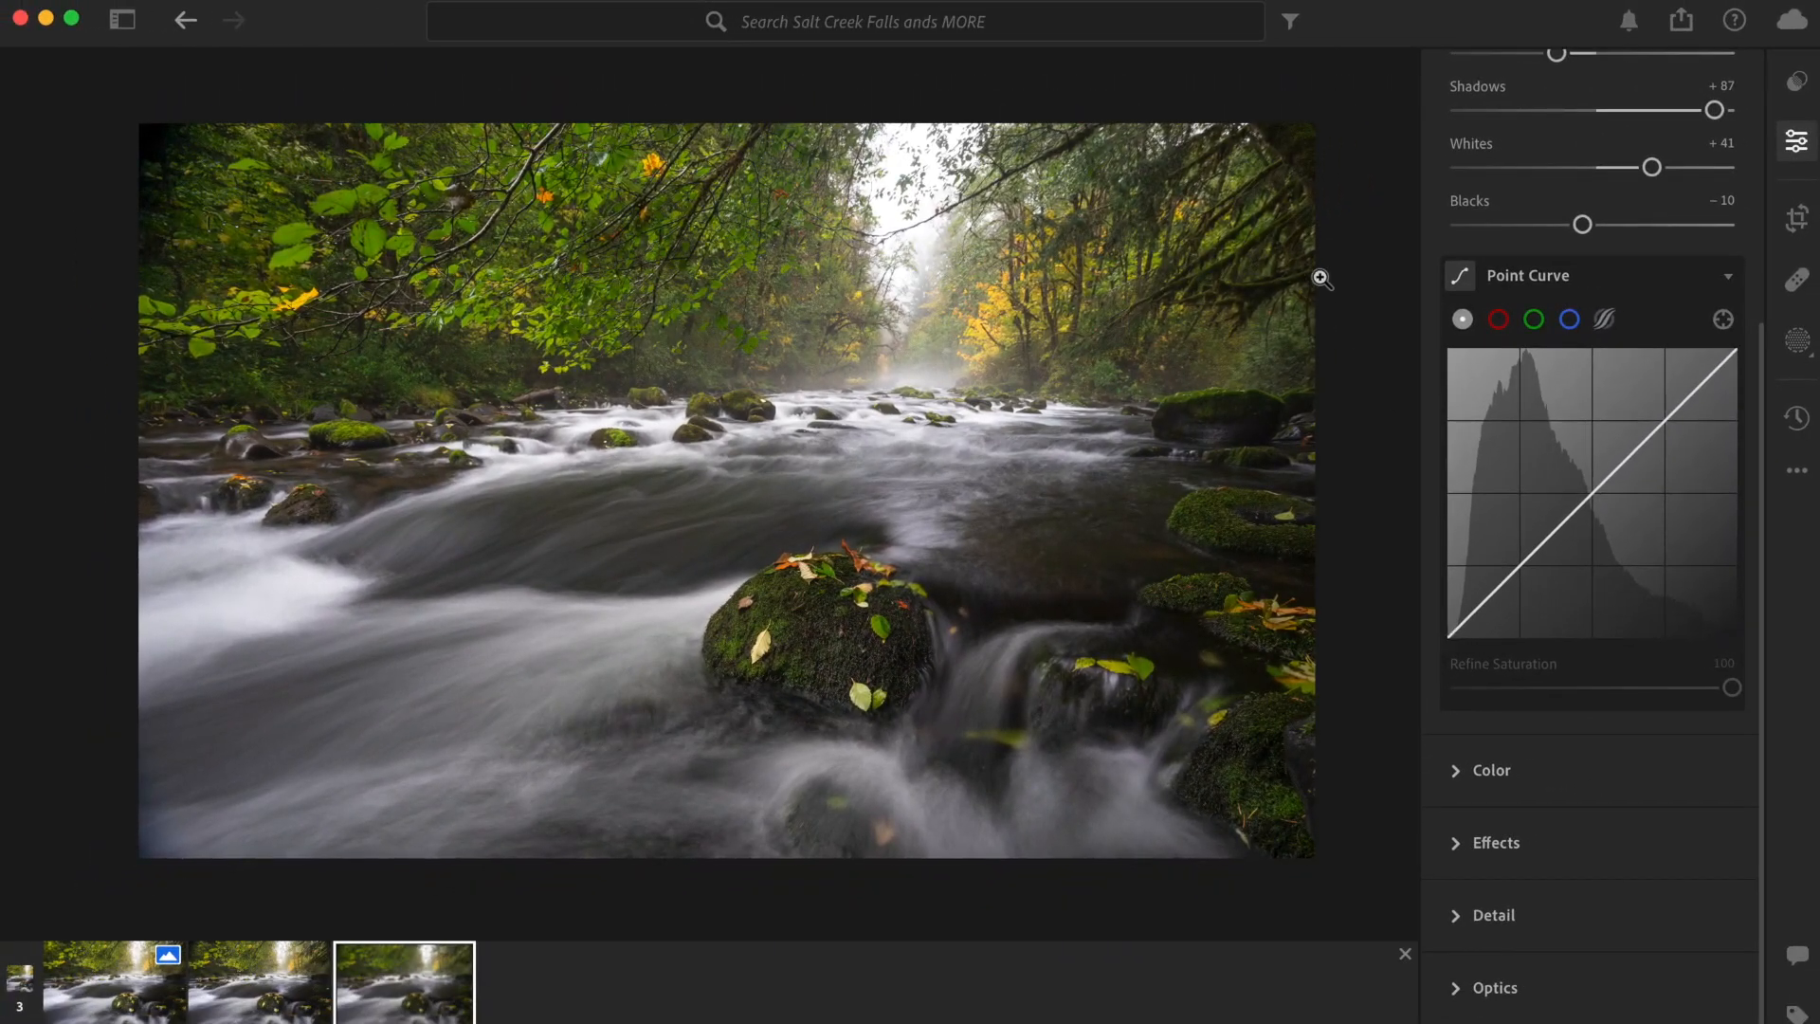
click(1491, 785)
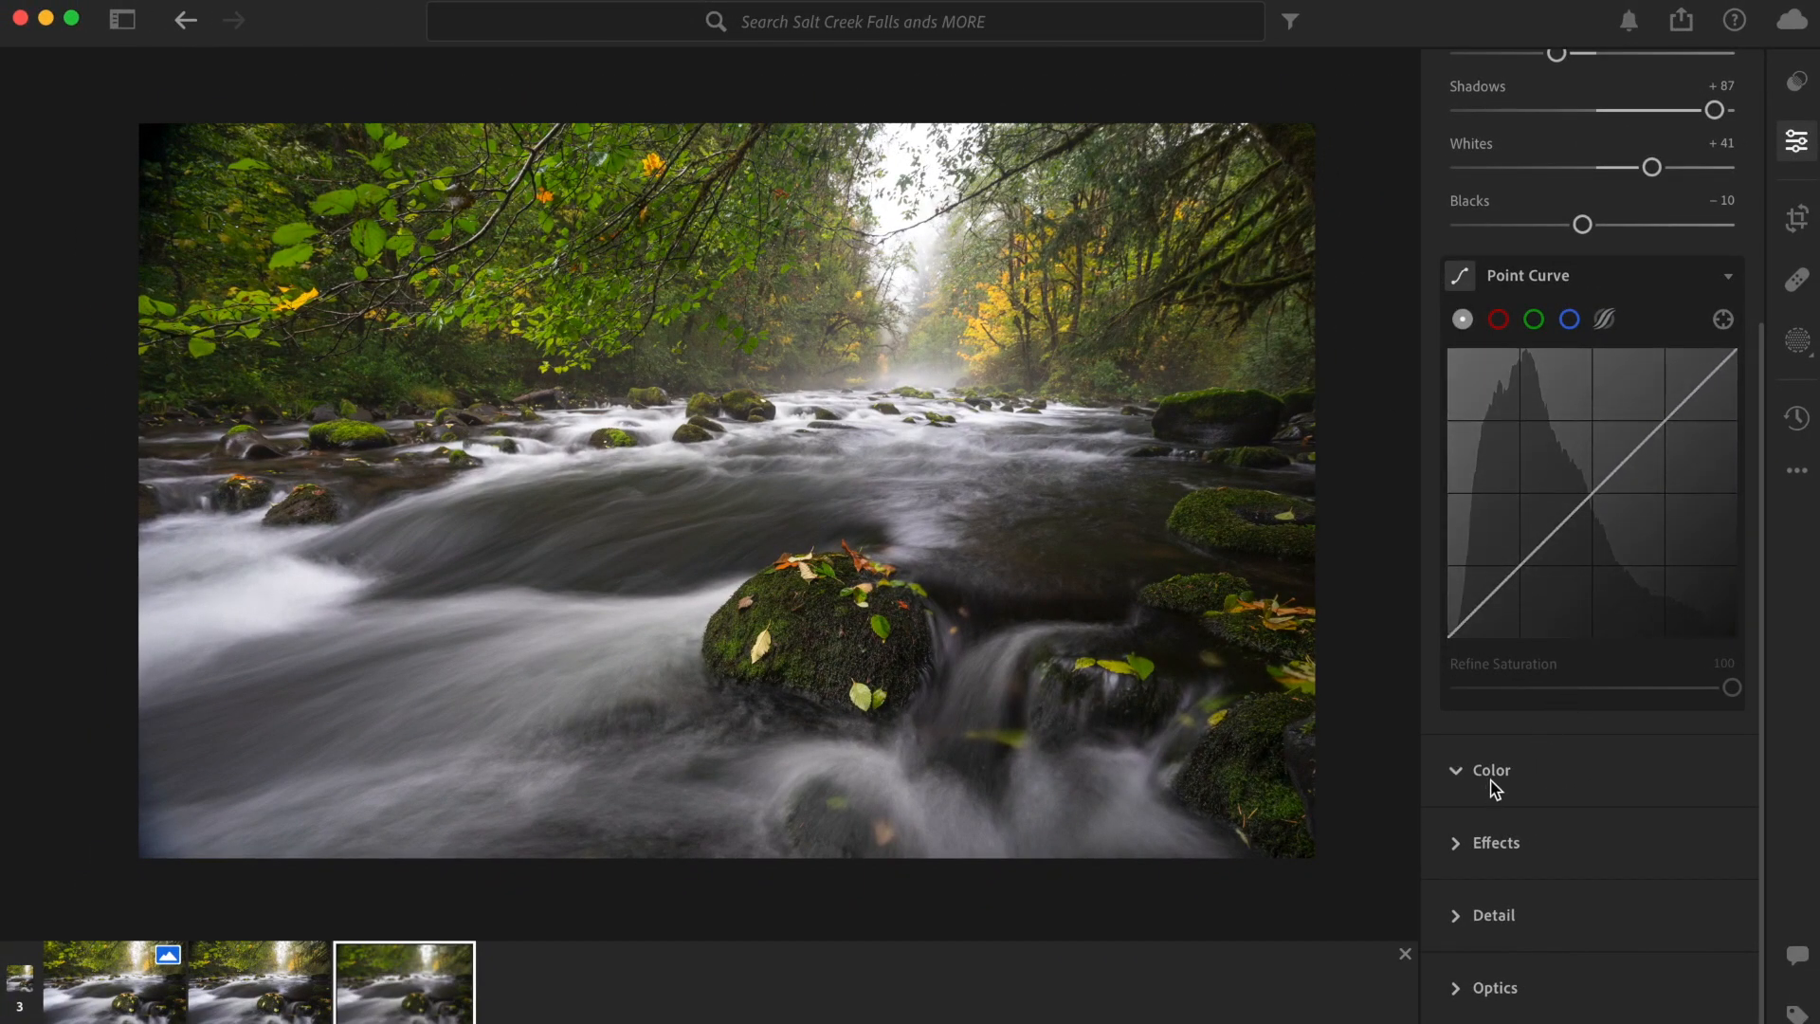
scroll(1495, 790, down, 3)
scroll(1495, 790, up, 5)
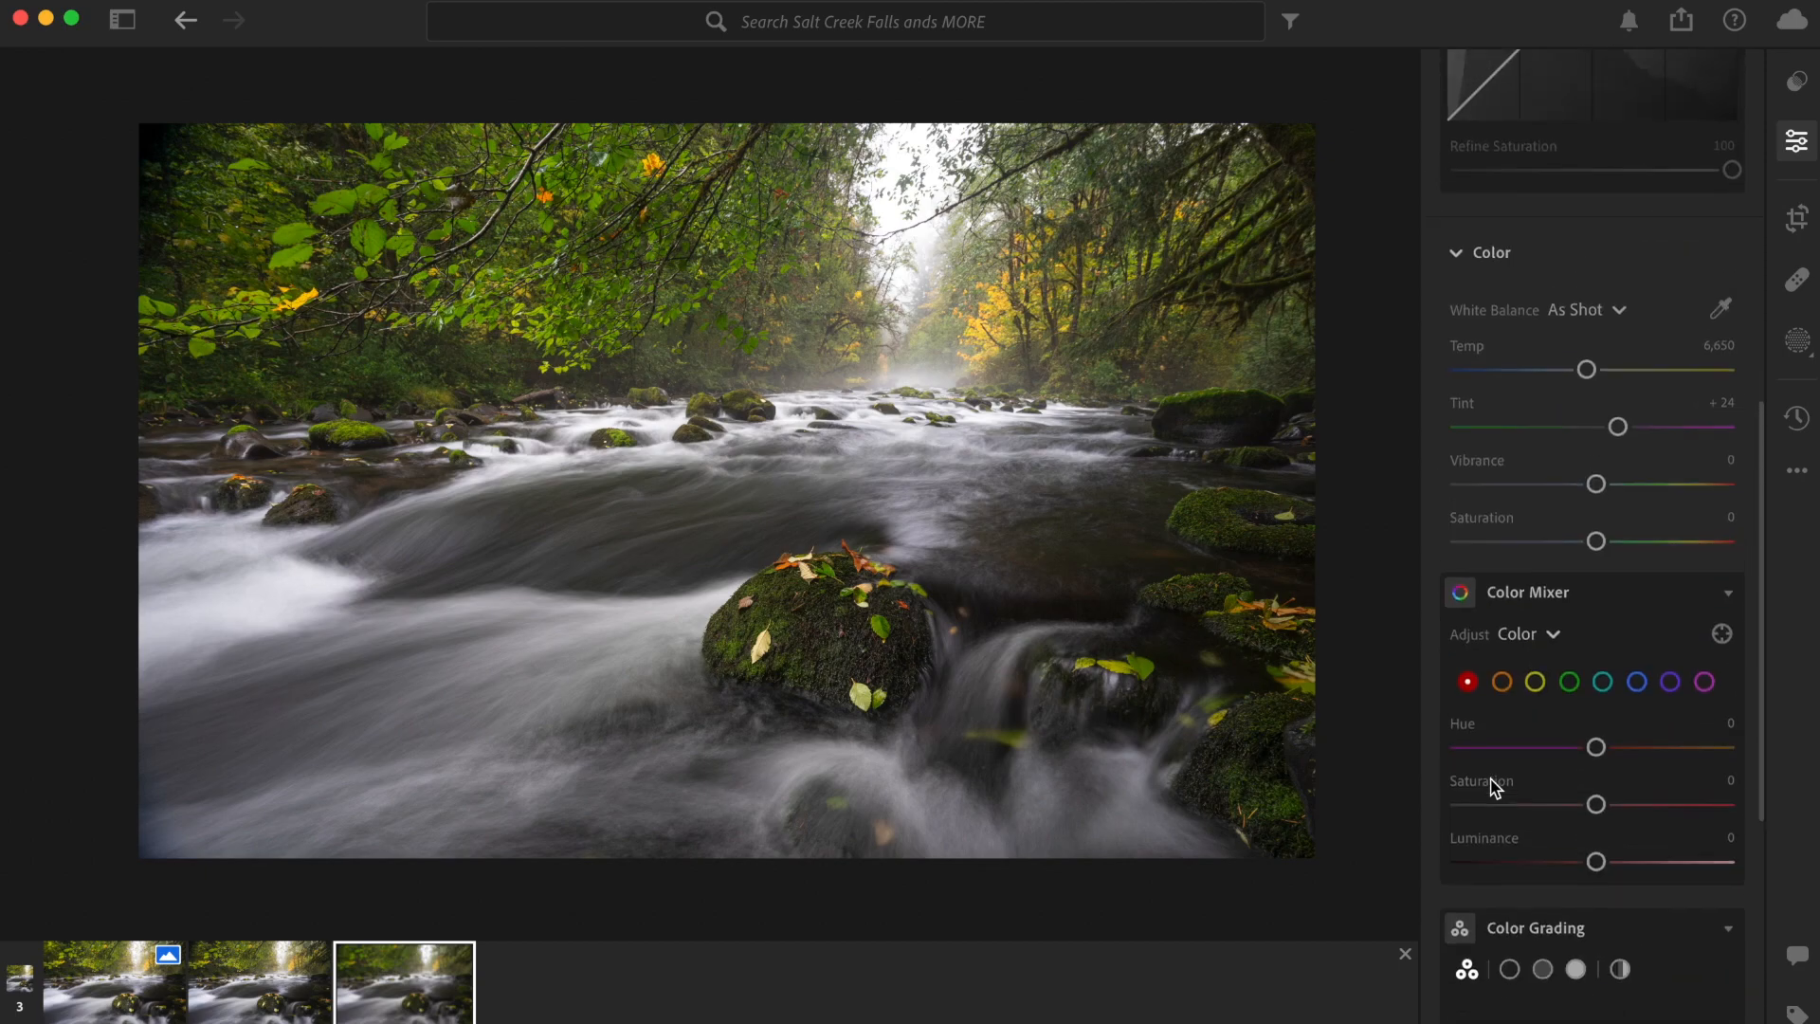
scroll(1495, 790, down, 2)
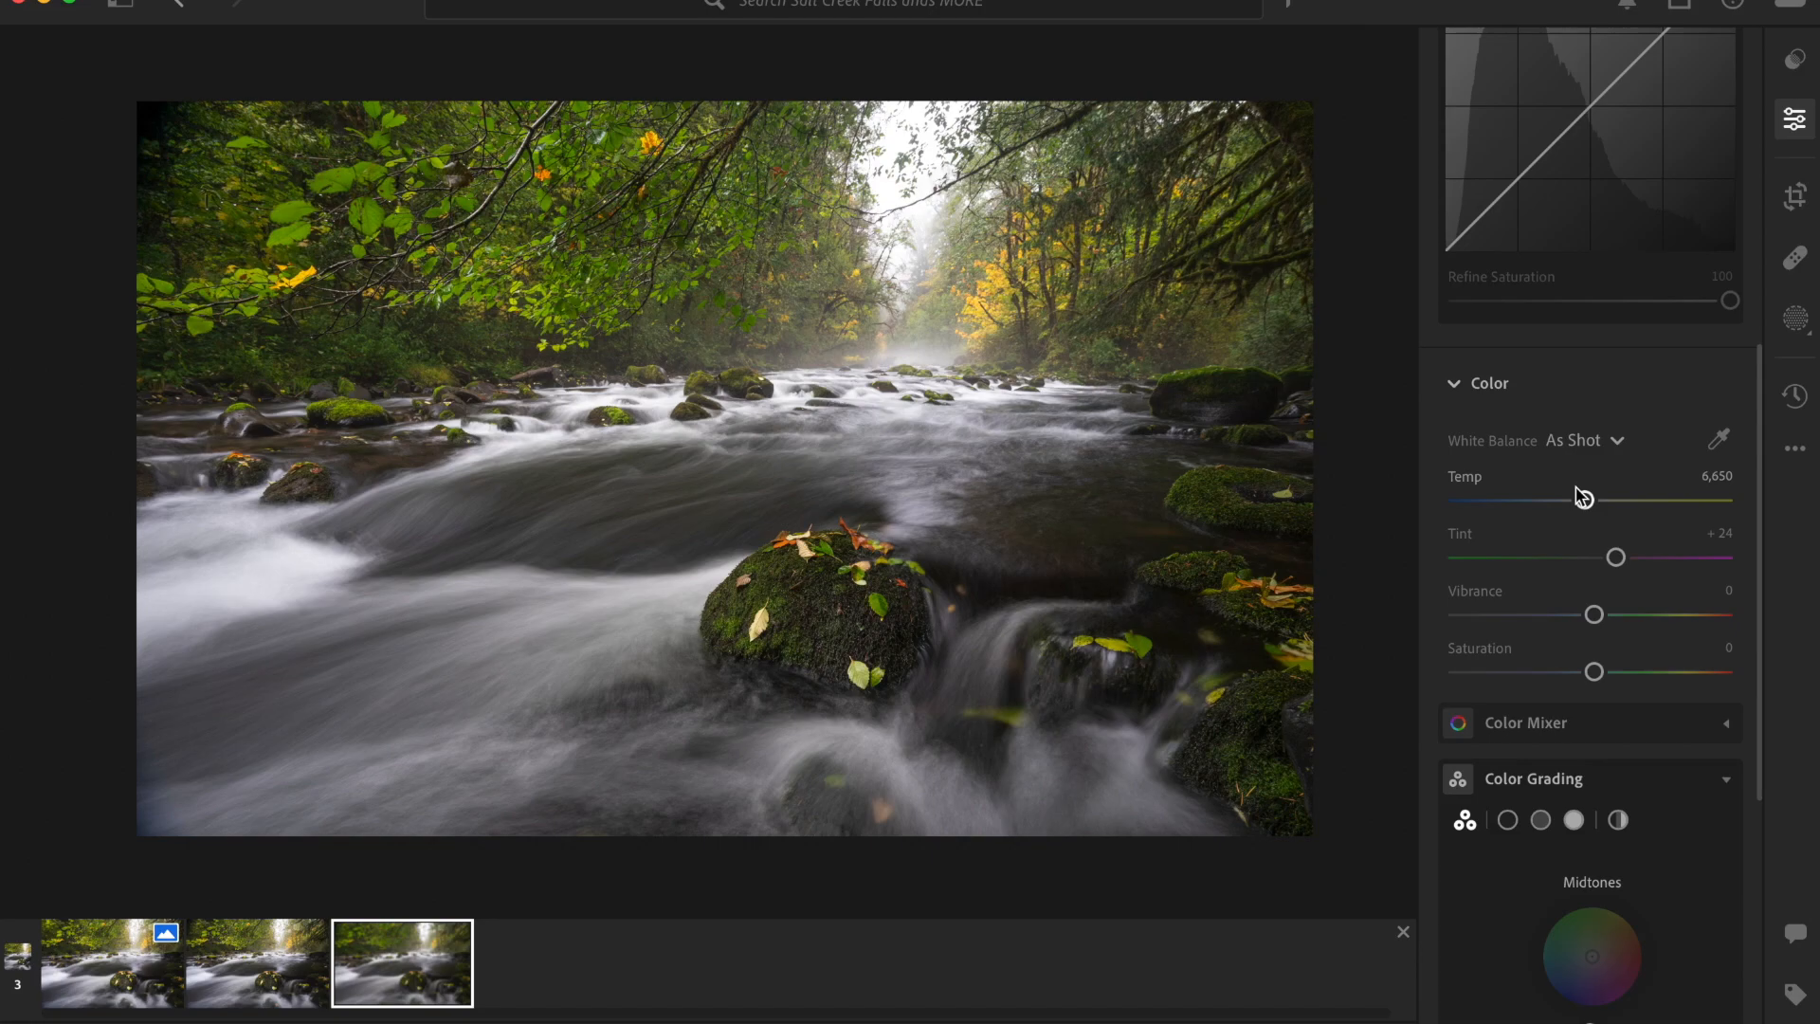
drag(1584, 497, 1589, 508)
mouse_move(1616, 559)
mouse_down()
mouse_move(1590, 561)
mouse_move(1645, 563)
mouse_up()
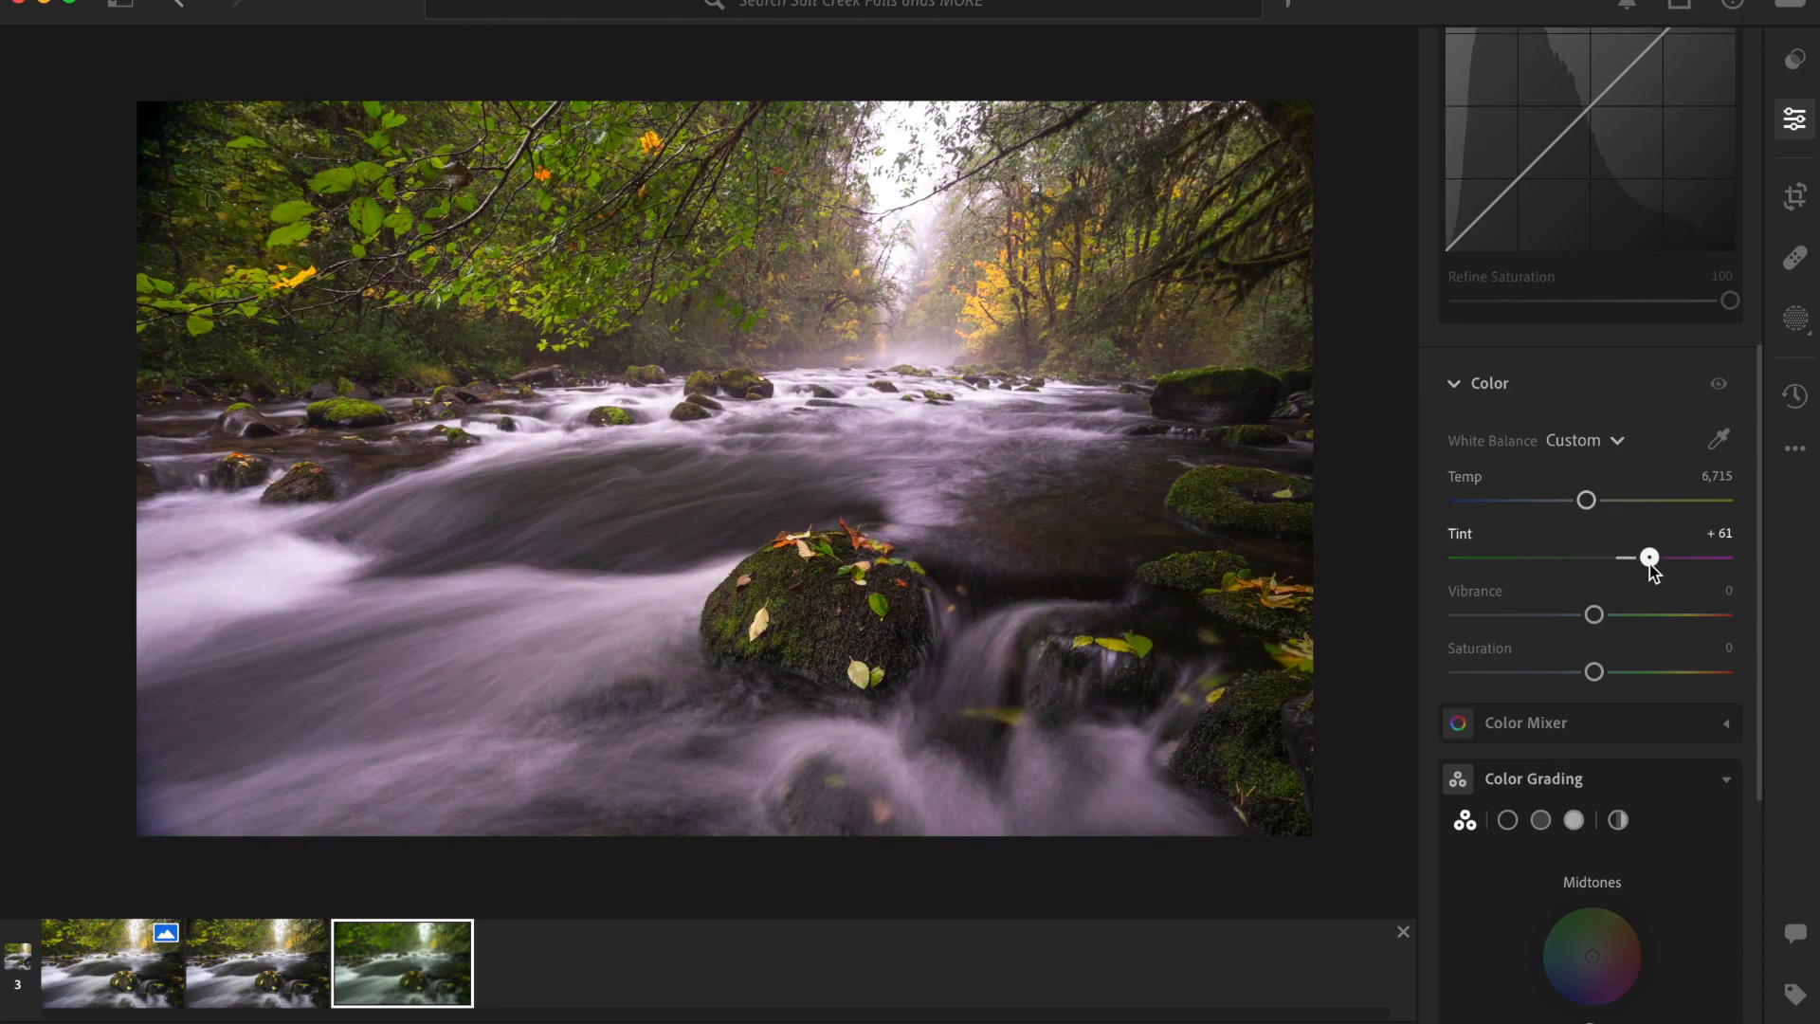
drag(1649, 565, 1628, 560)
- Try Vibrance +20 with Saturation −9, and reset the Saturation to 0
scroll(1626, 562, down, 3)
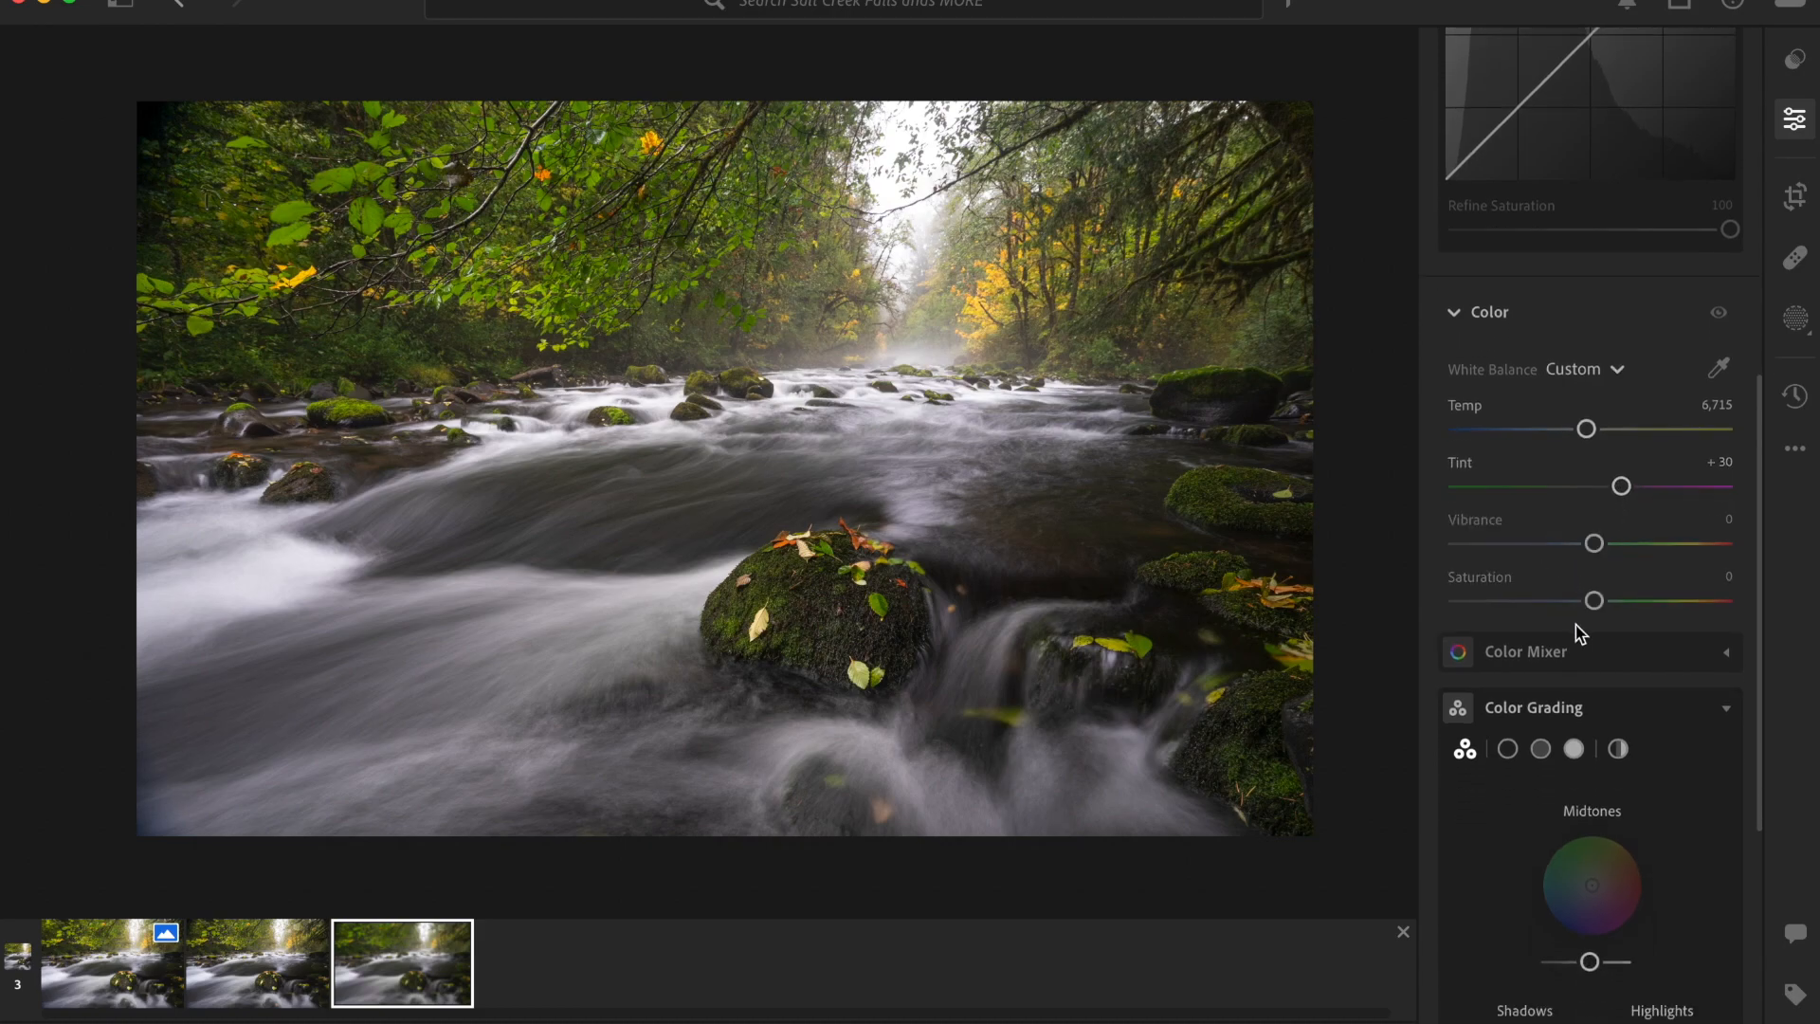
drag(1594, 547, 1583, 613)
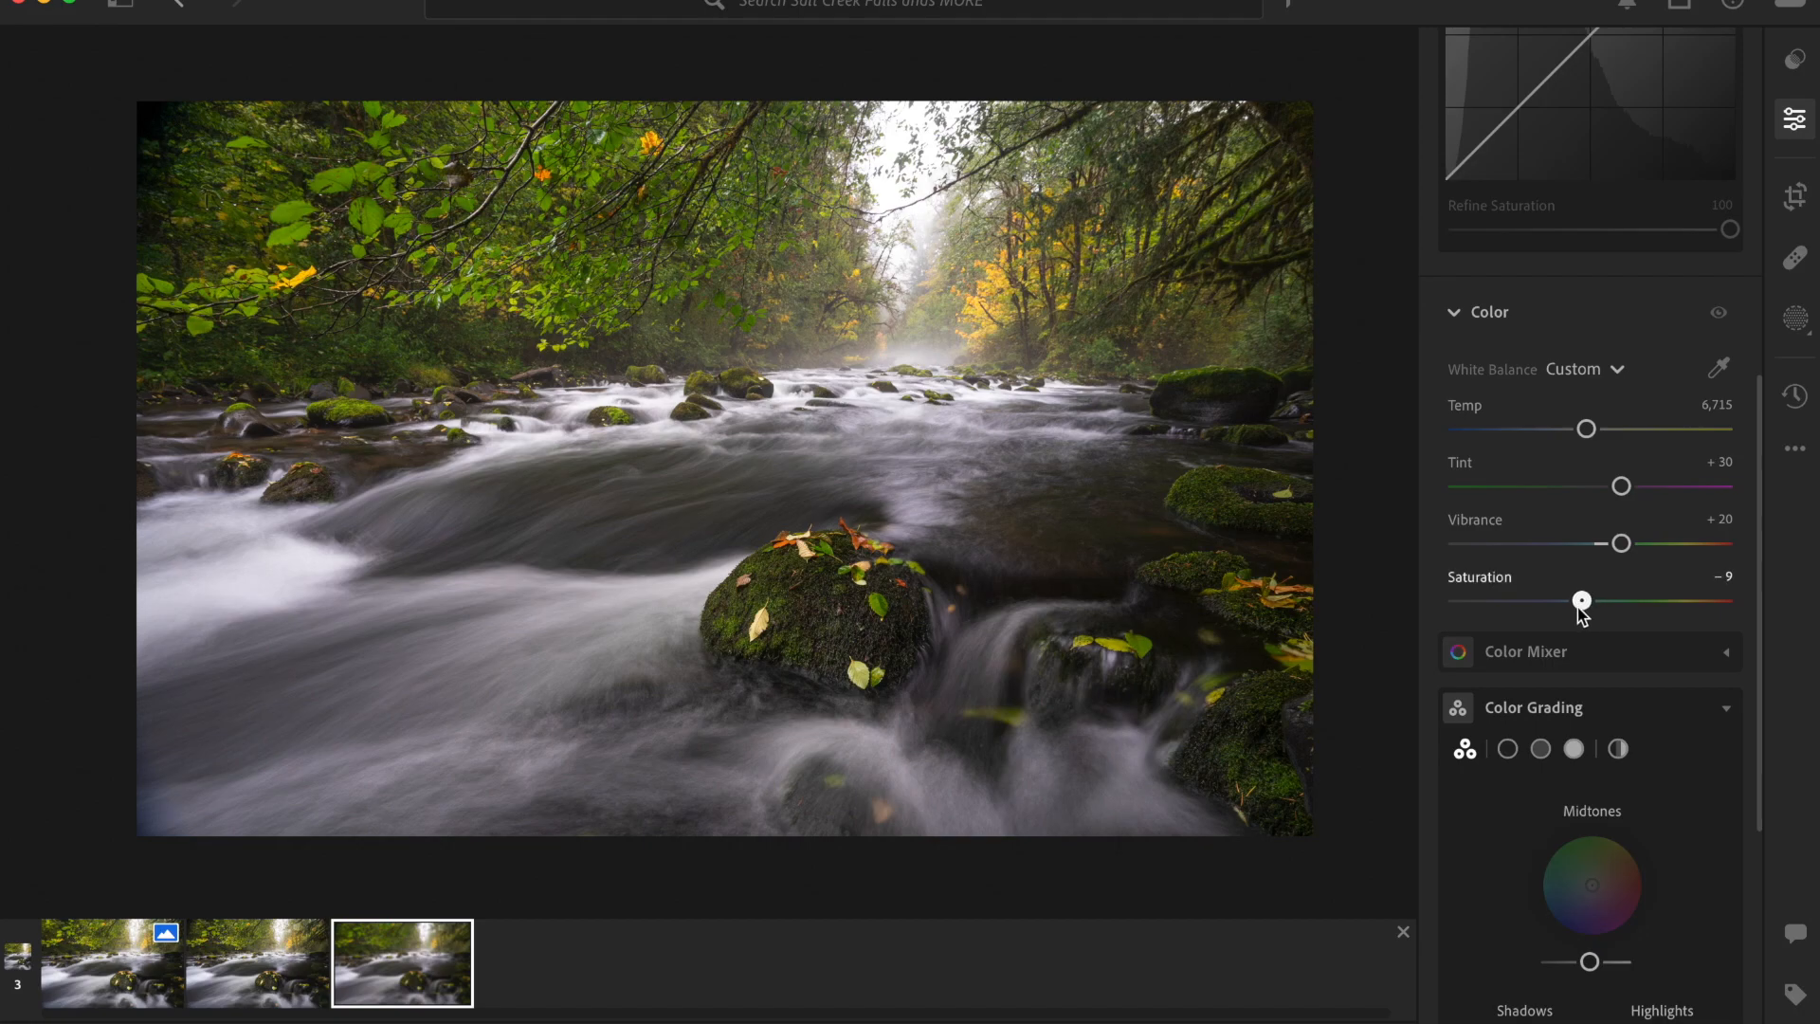
double_click(1582, 605)
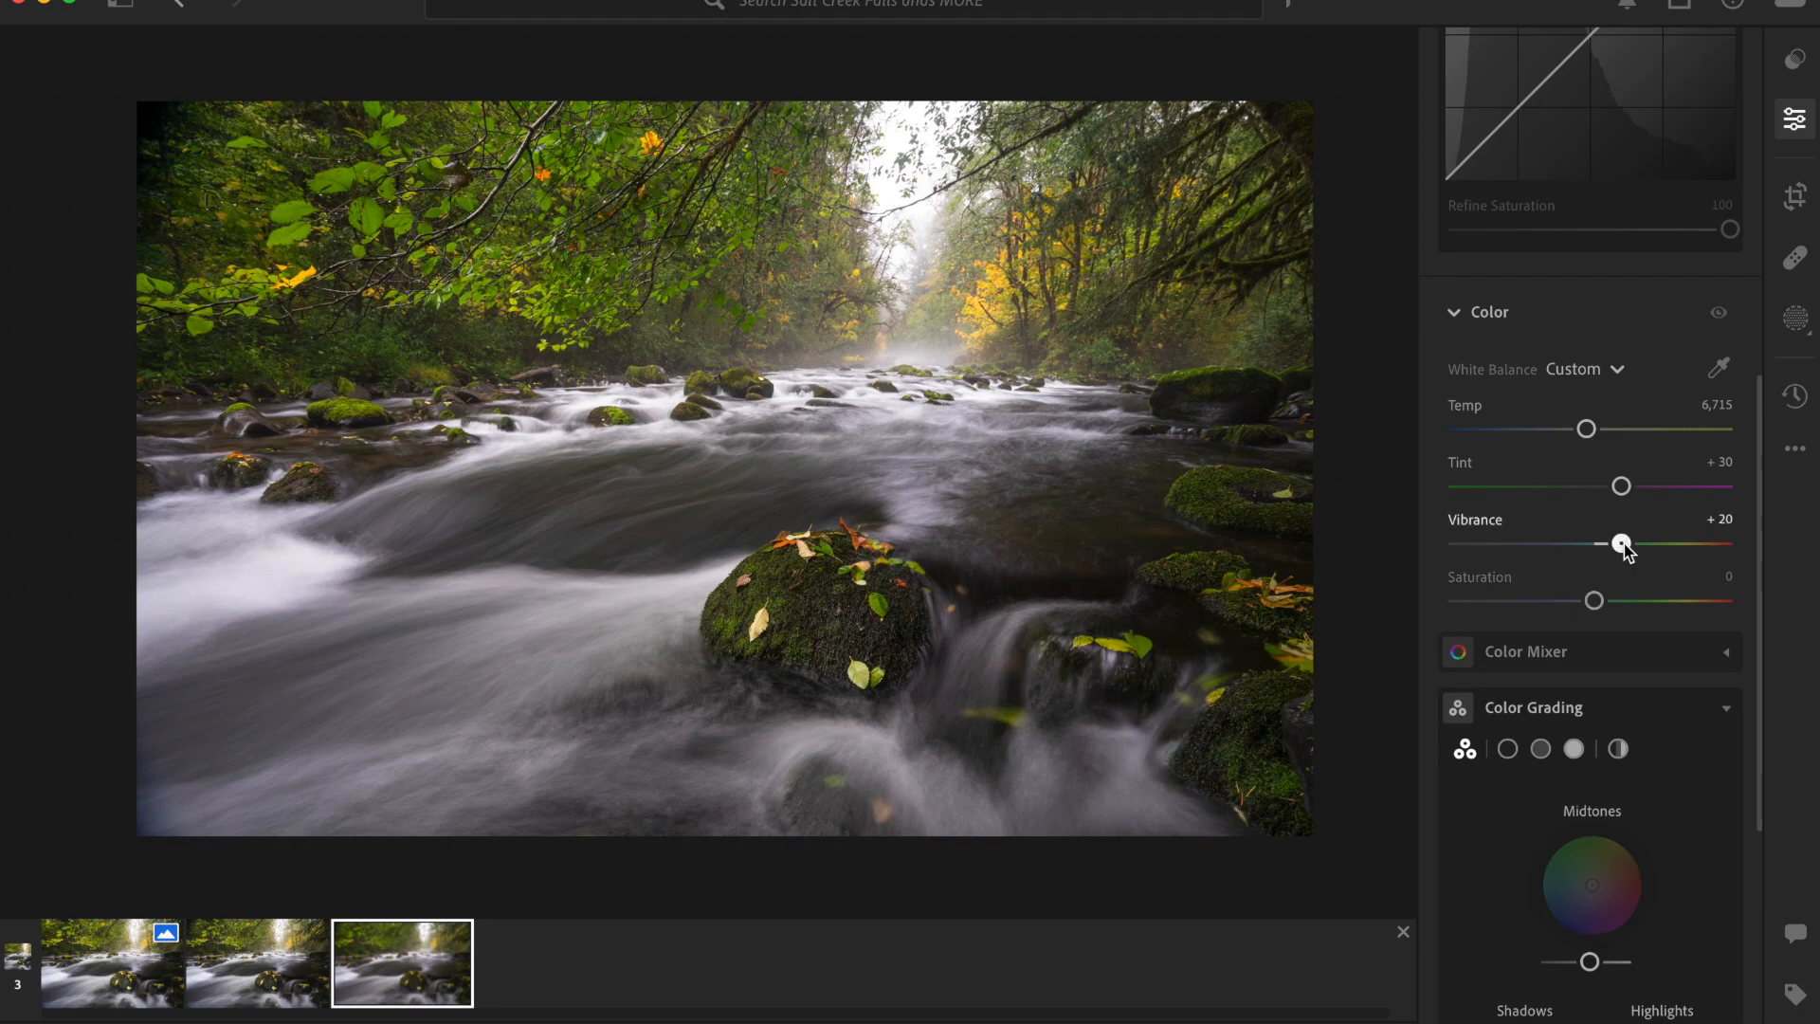
- Try Vibrance at +100, inspect its effect on the river up close, and reset it
drag(1622, 544, 1727, 536)
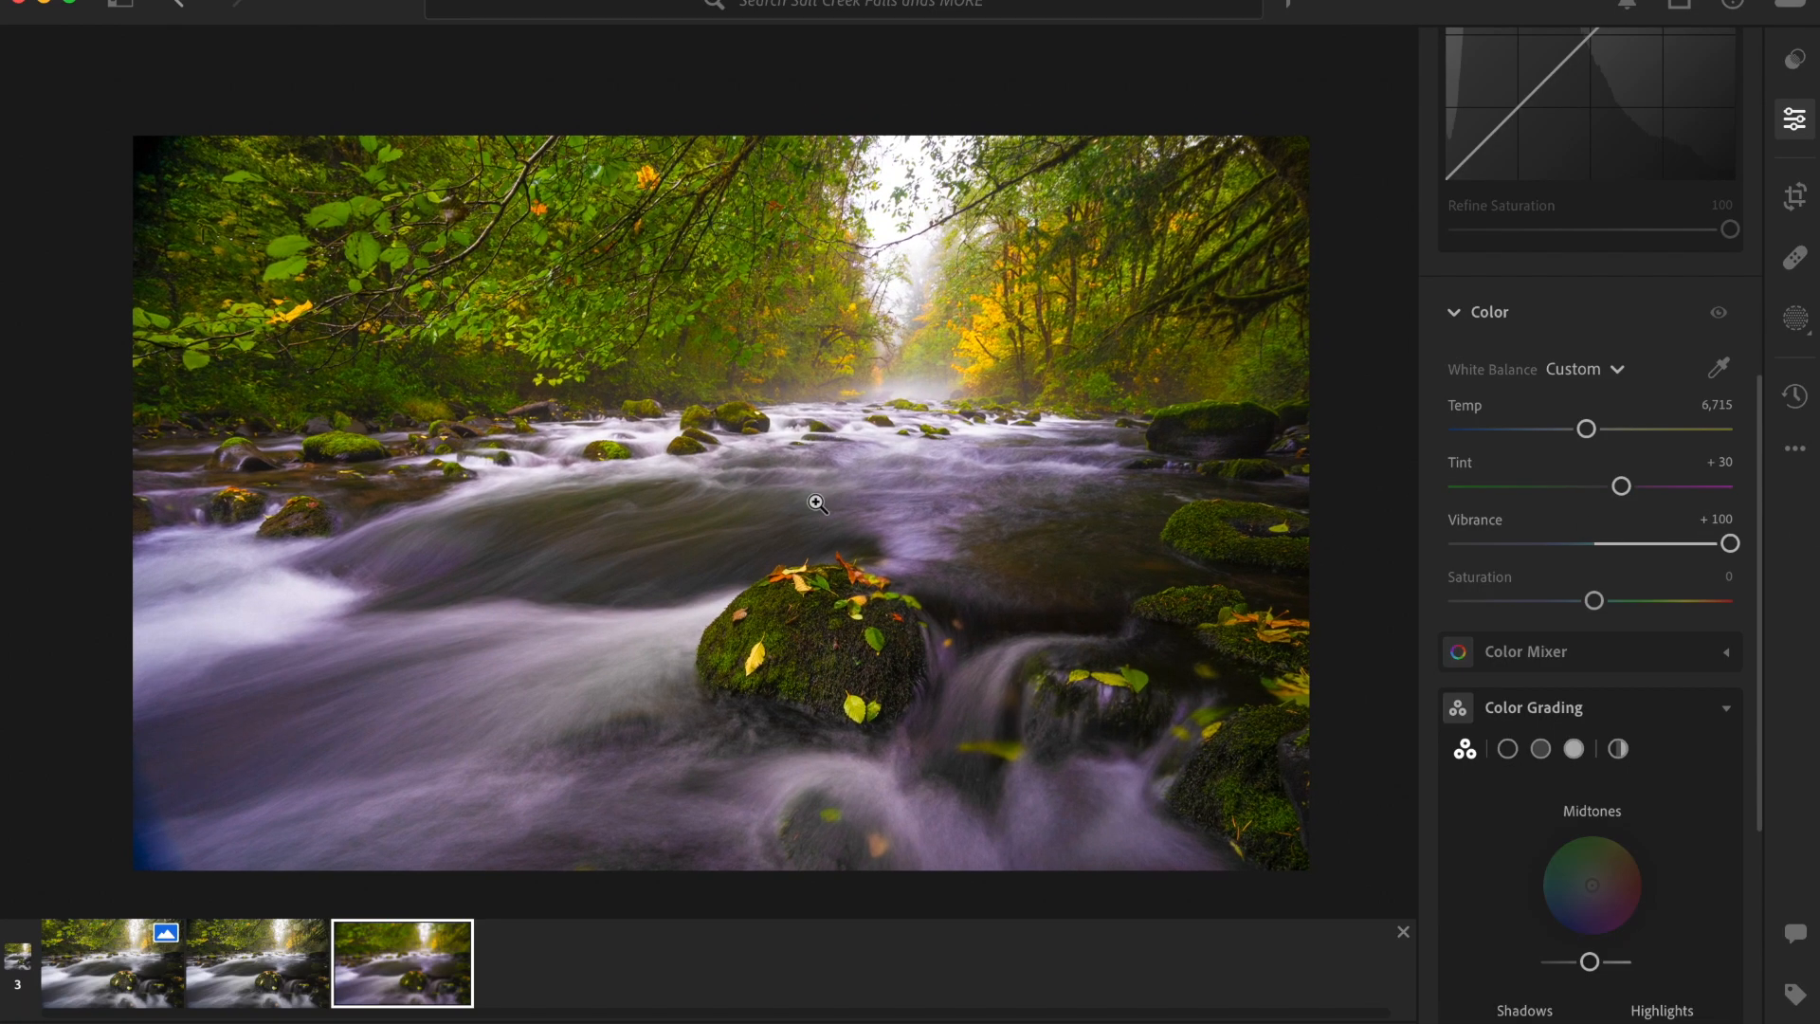
click(816, 464)
drag(816, 463, 819, 424)
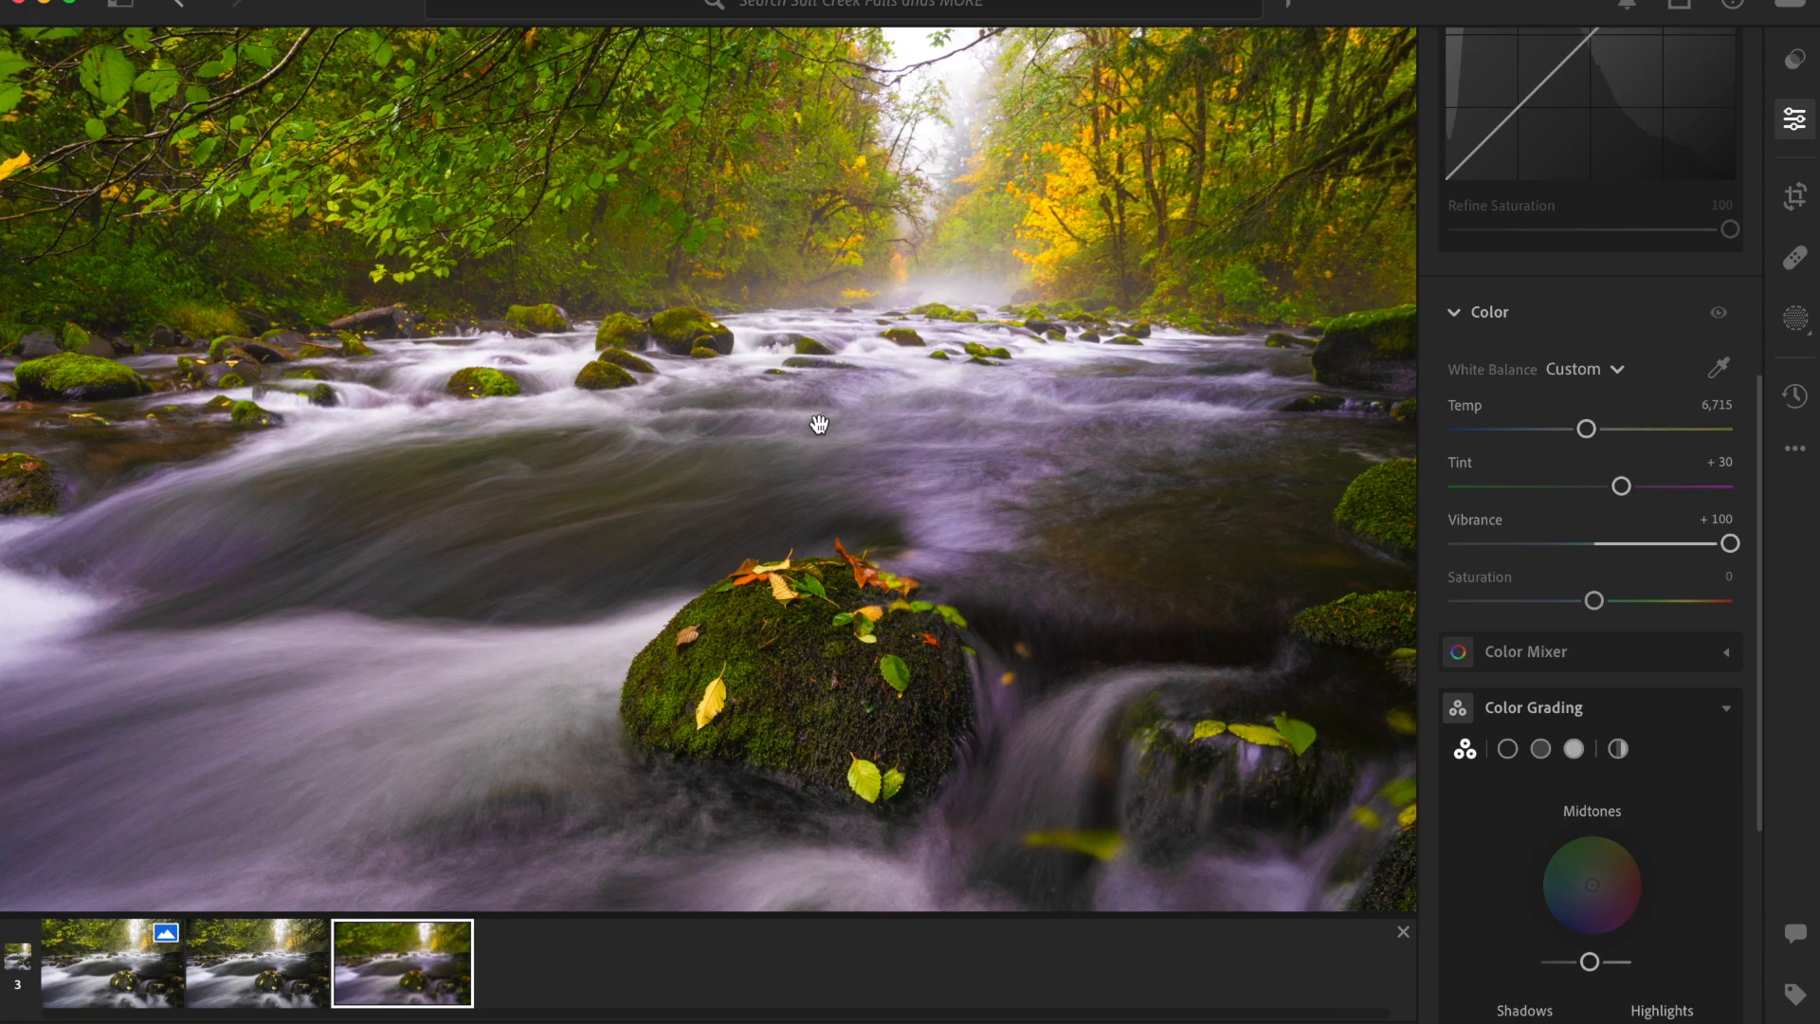
double_click(1729, 543)
- Try Saturation at +100, view its effect on the whole photo, and reset it
drag(1594, 600, 1723, 601)
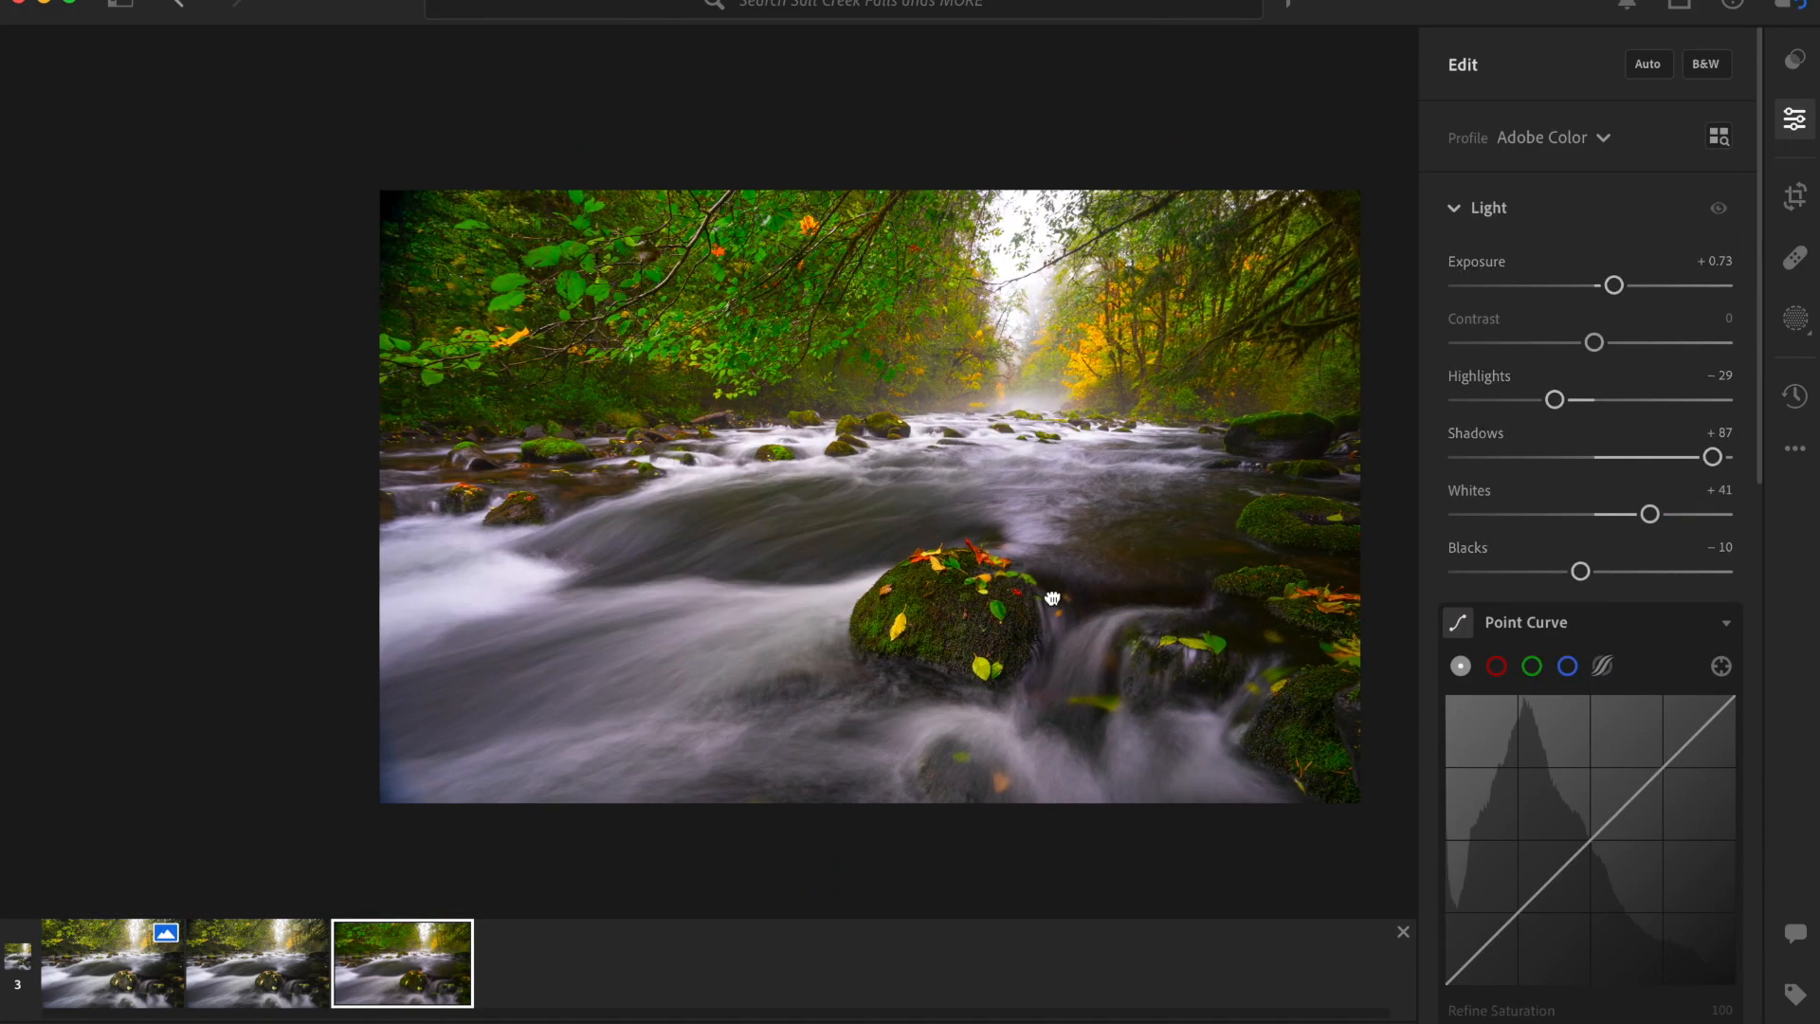
scroll(1649, 584, down, 10)
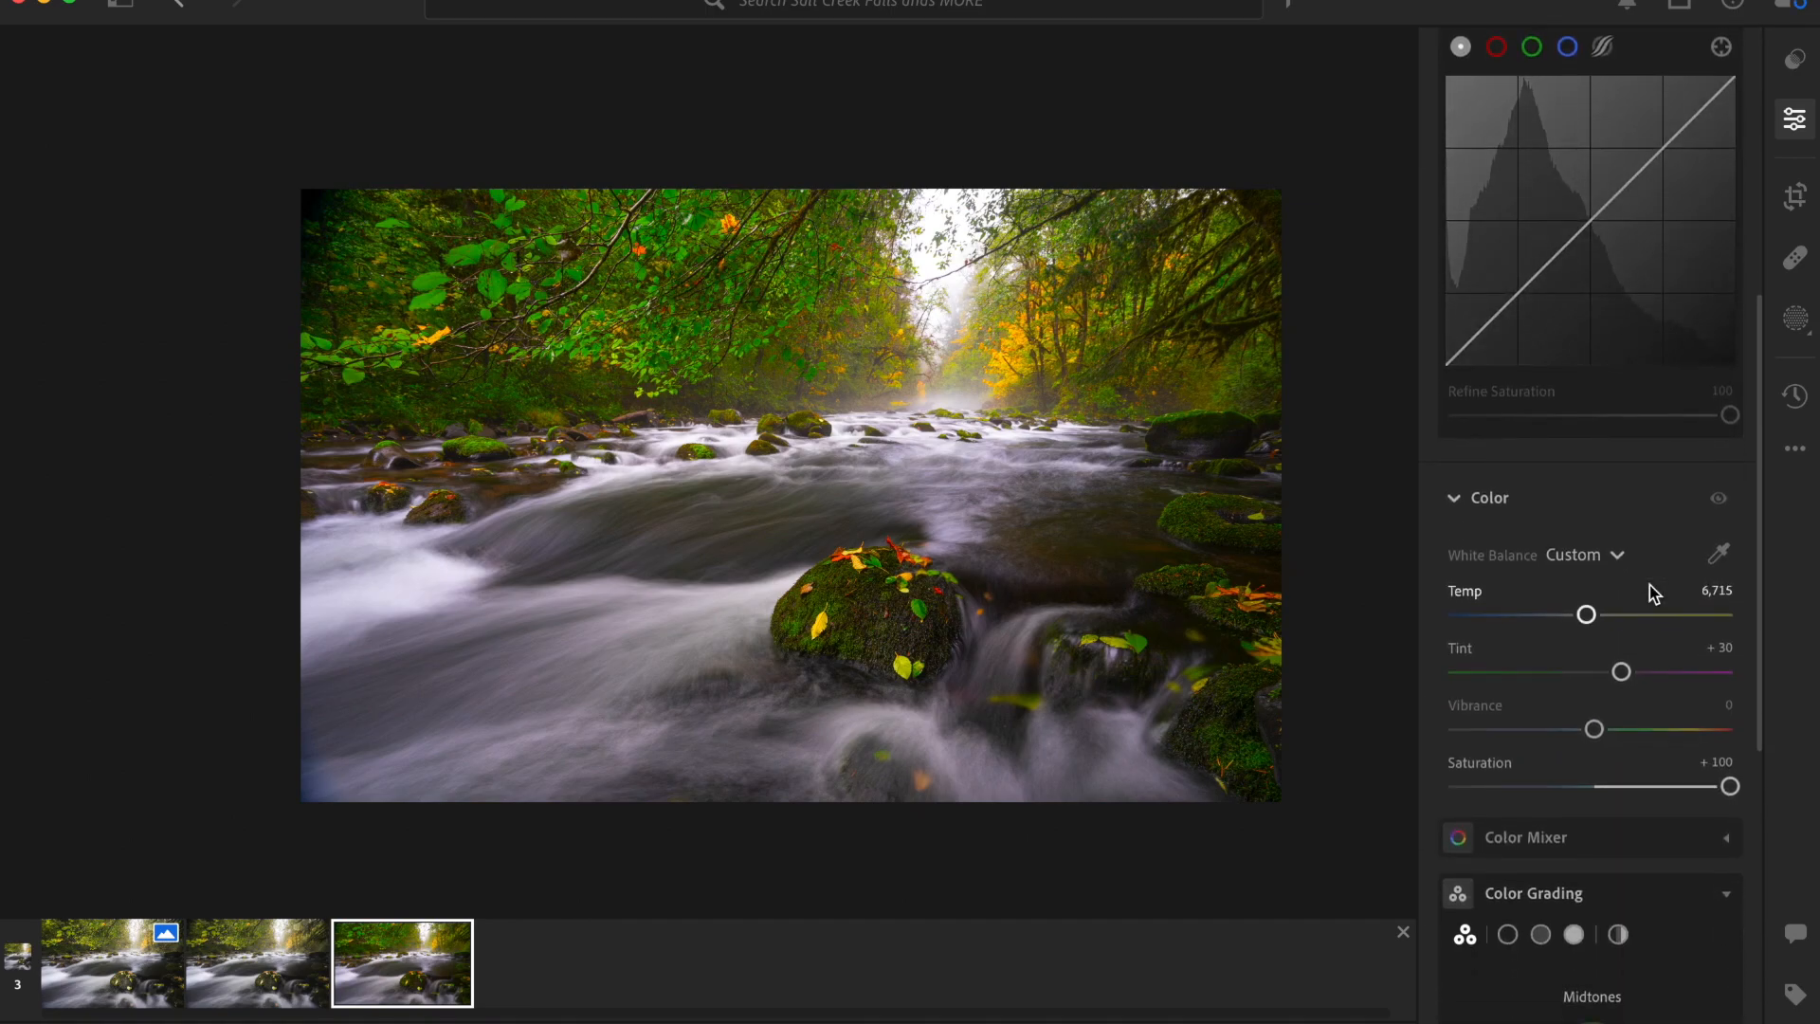
scroll(1675, 730, down, 4)
double_click(1730, 595)
- Set the photo's Vibrance to +22 and Saturation to −5
drag(1596, 535, 1626, 536)
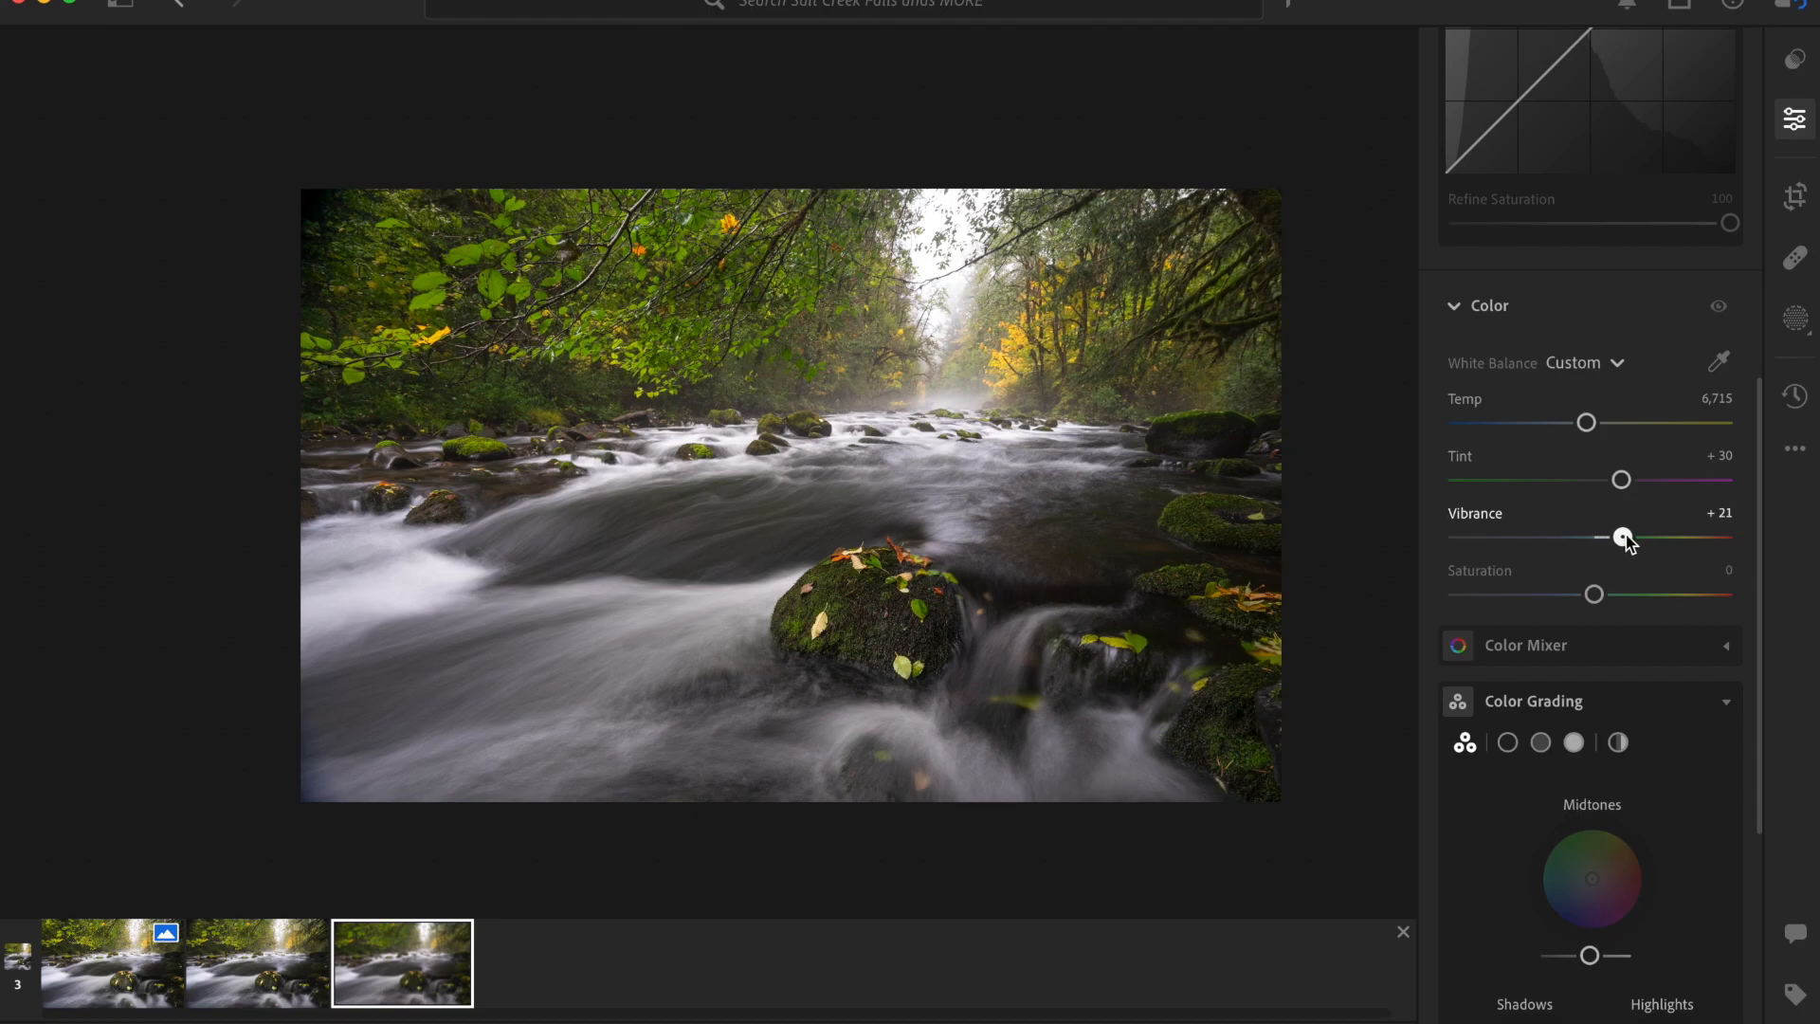
drag(1624, 538, 1588, 597)
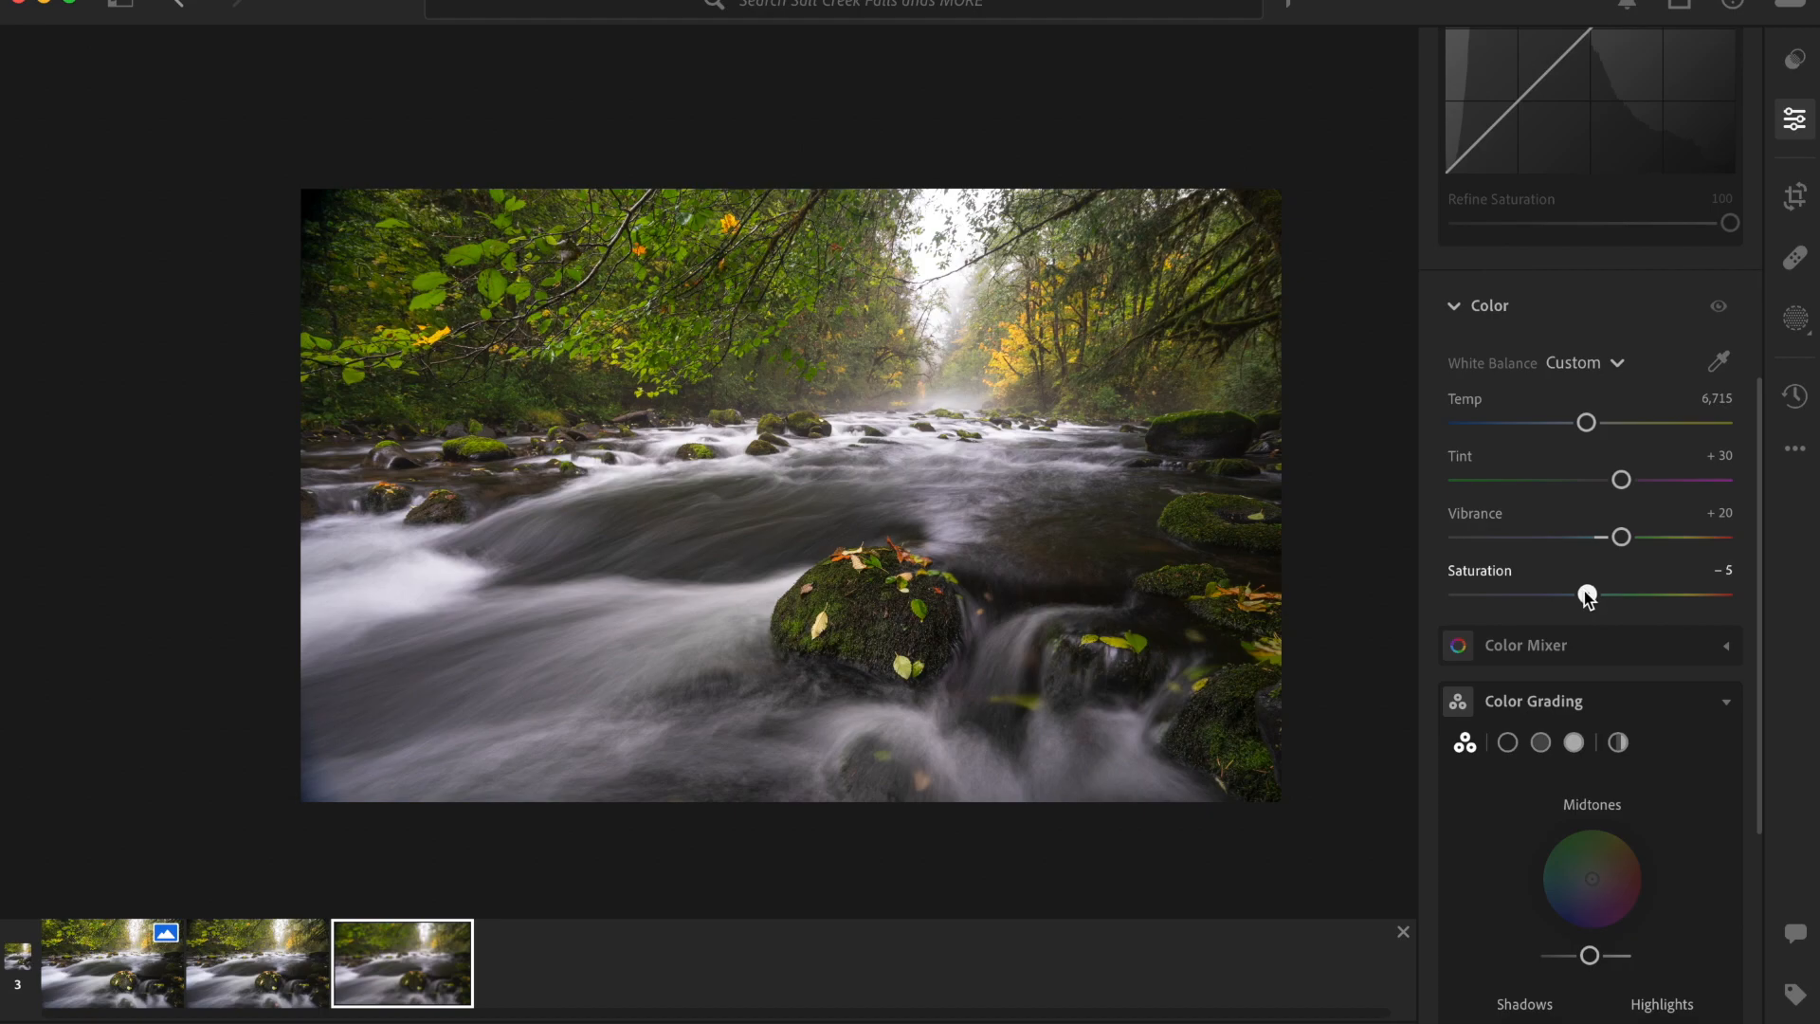
drag(1624, 536, 1626, 536)
scroll(958, 496, up, 5)
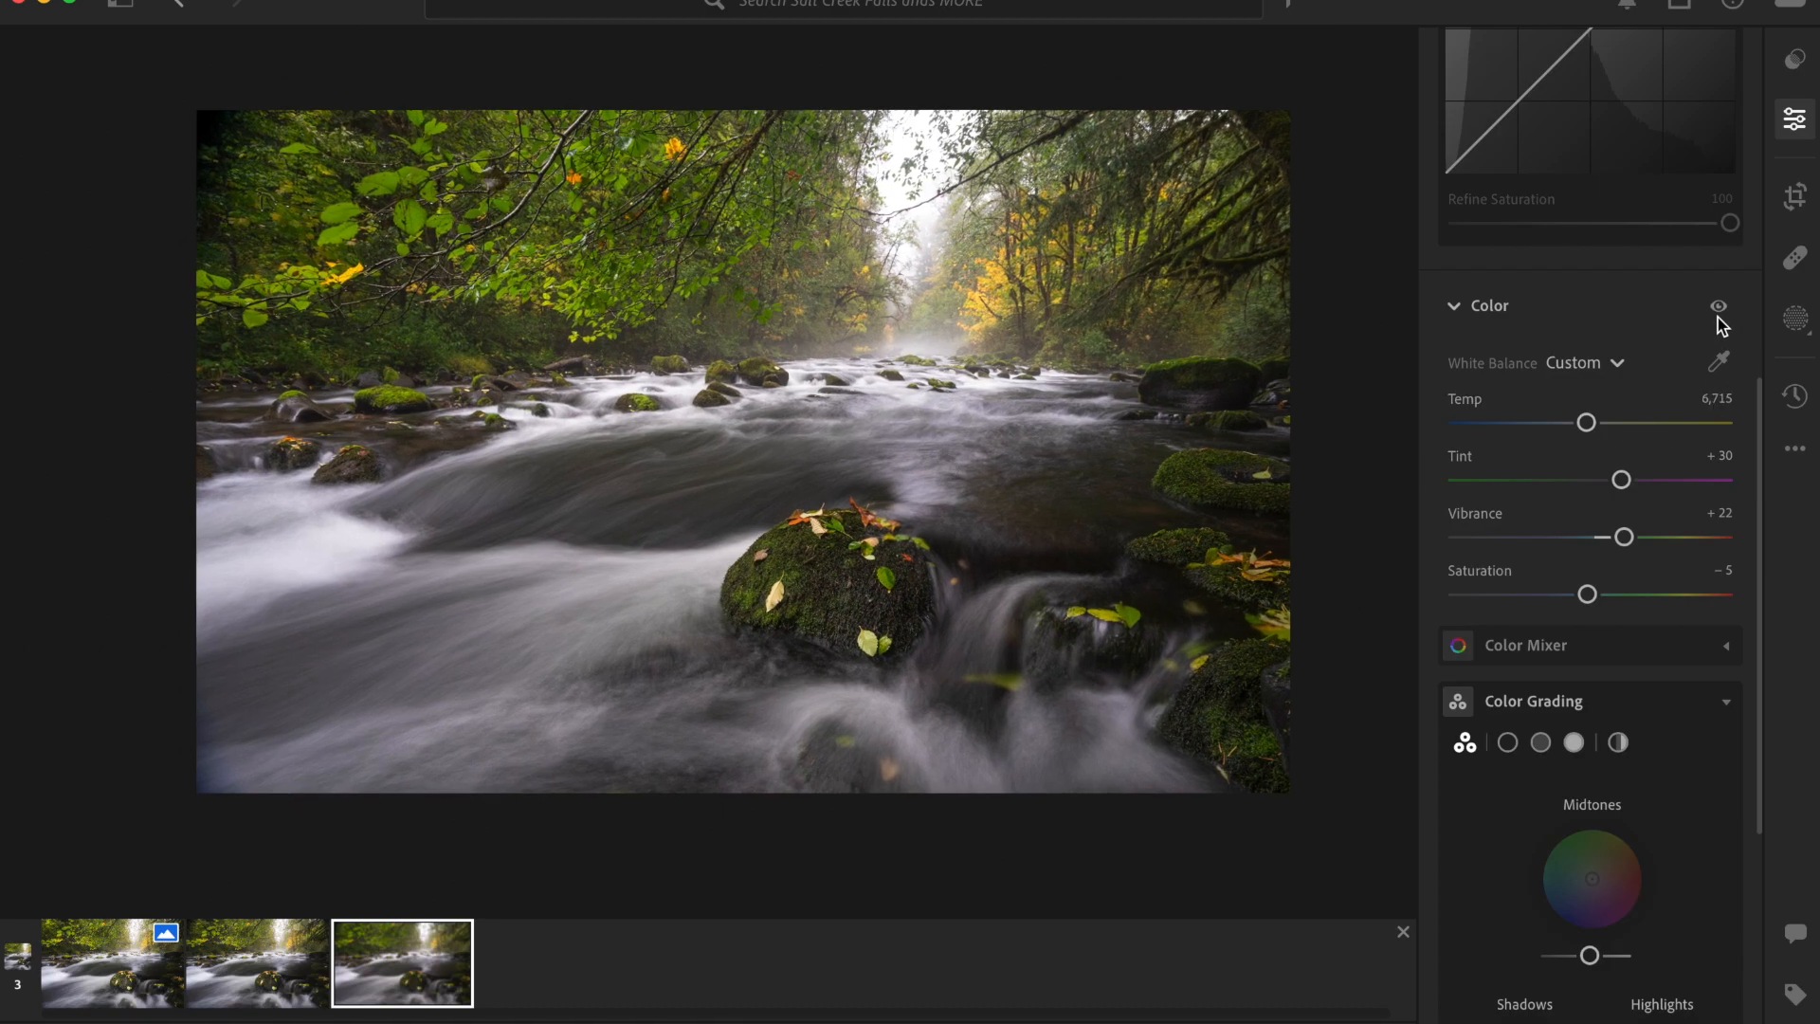
- Compare the photo with and without the Color adjustments, leaving them enabled
click(1717, 306)
click(1718, 305)
click(1717, 305)
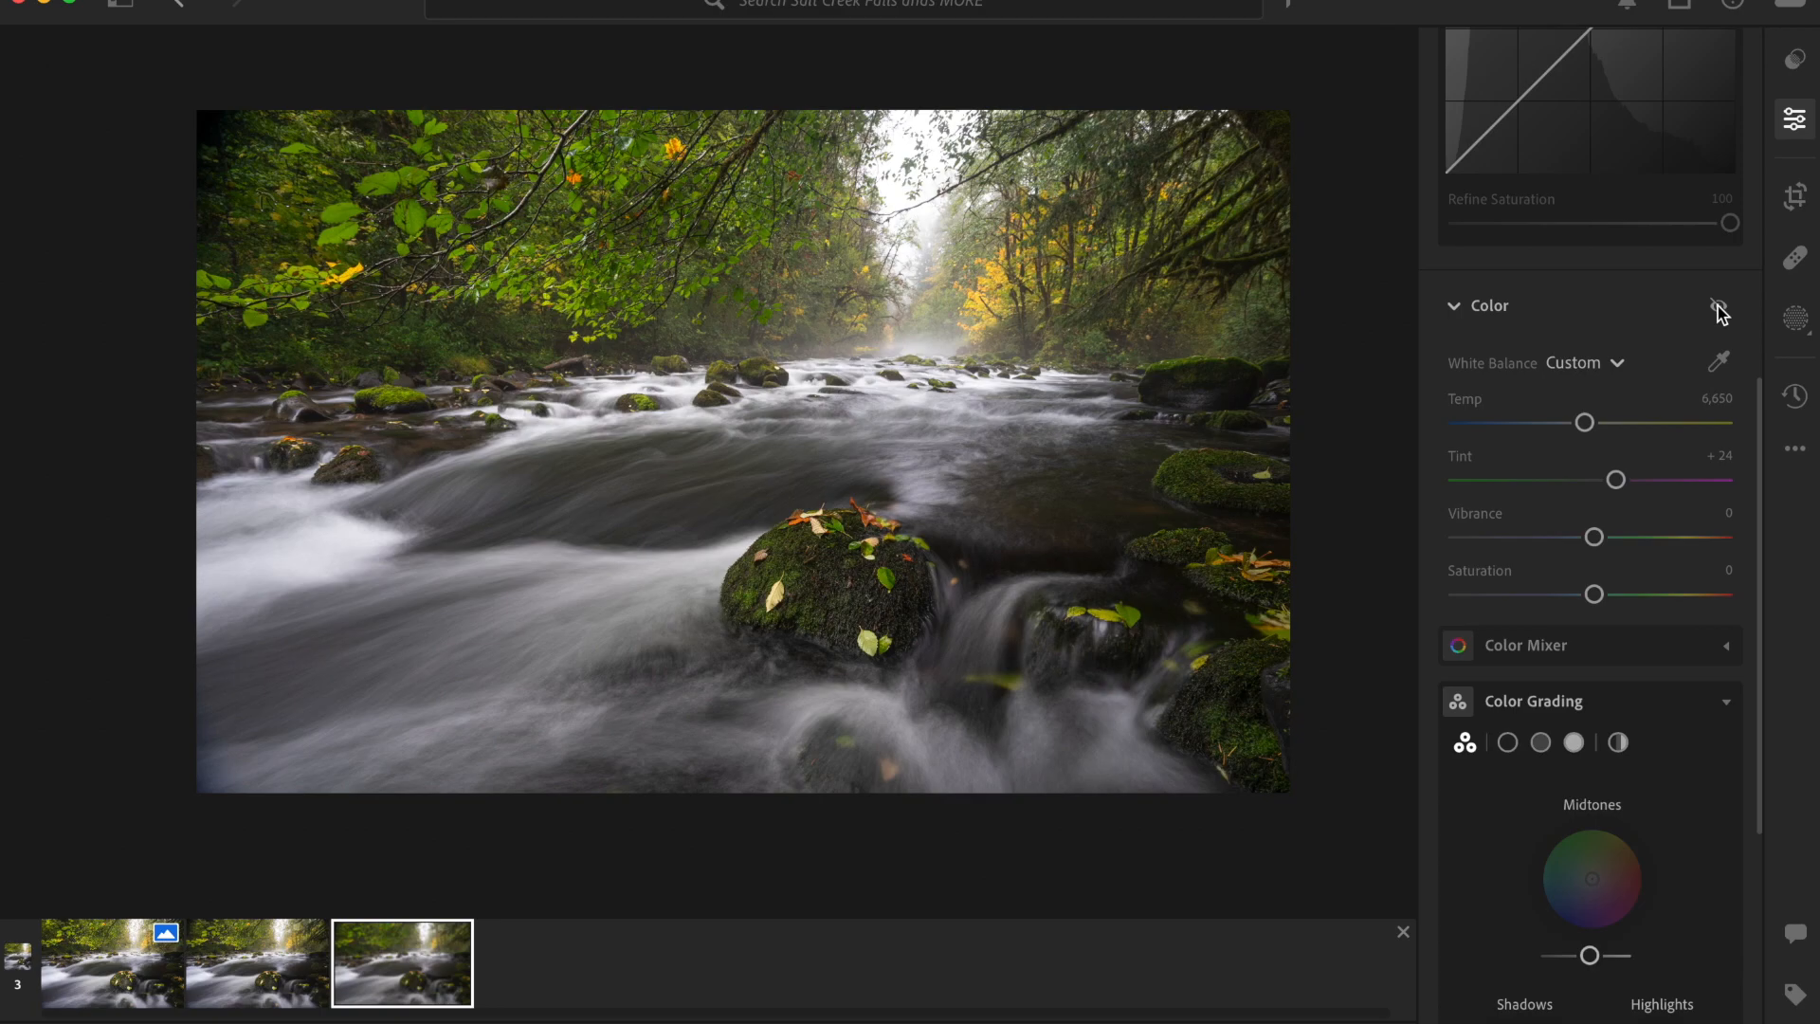
click(1718, 306)
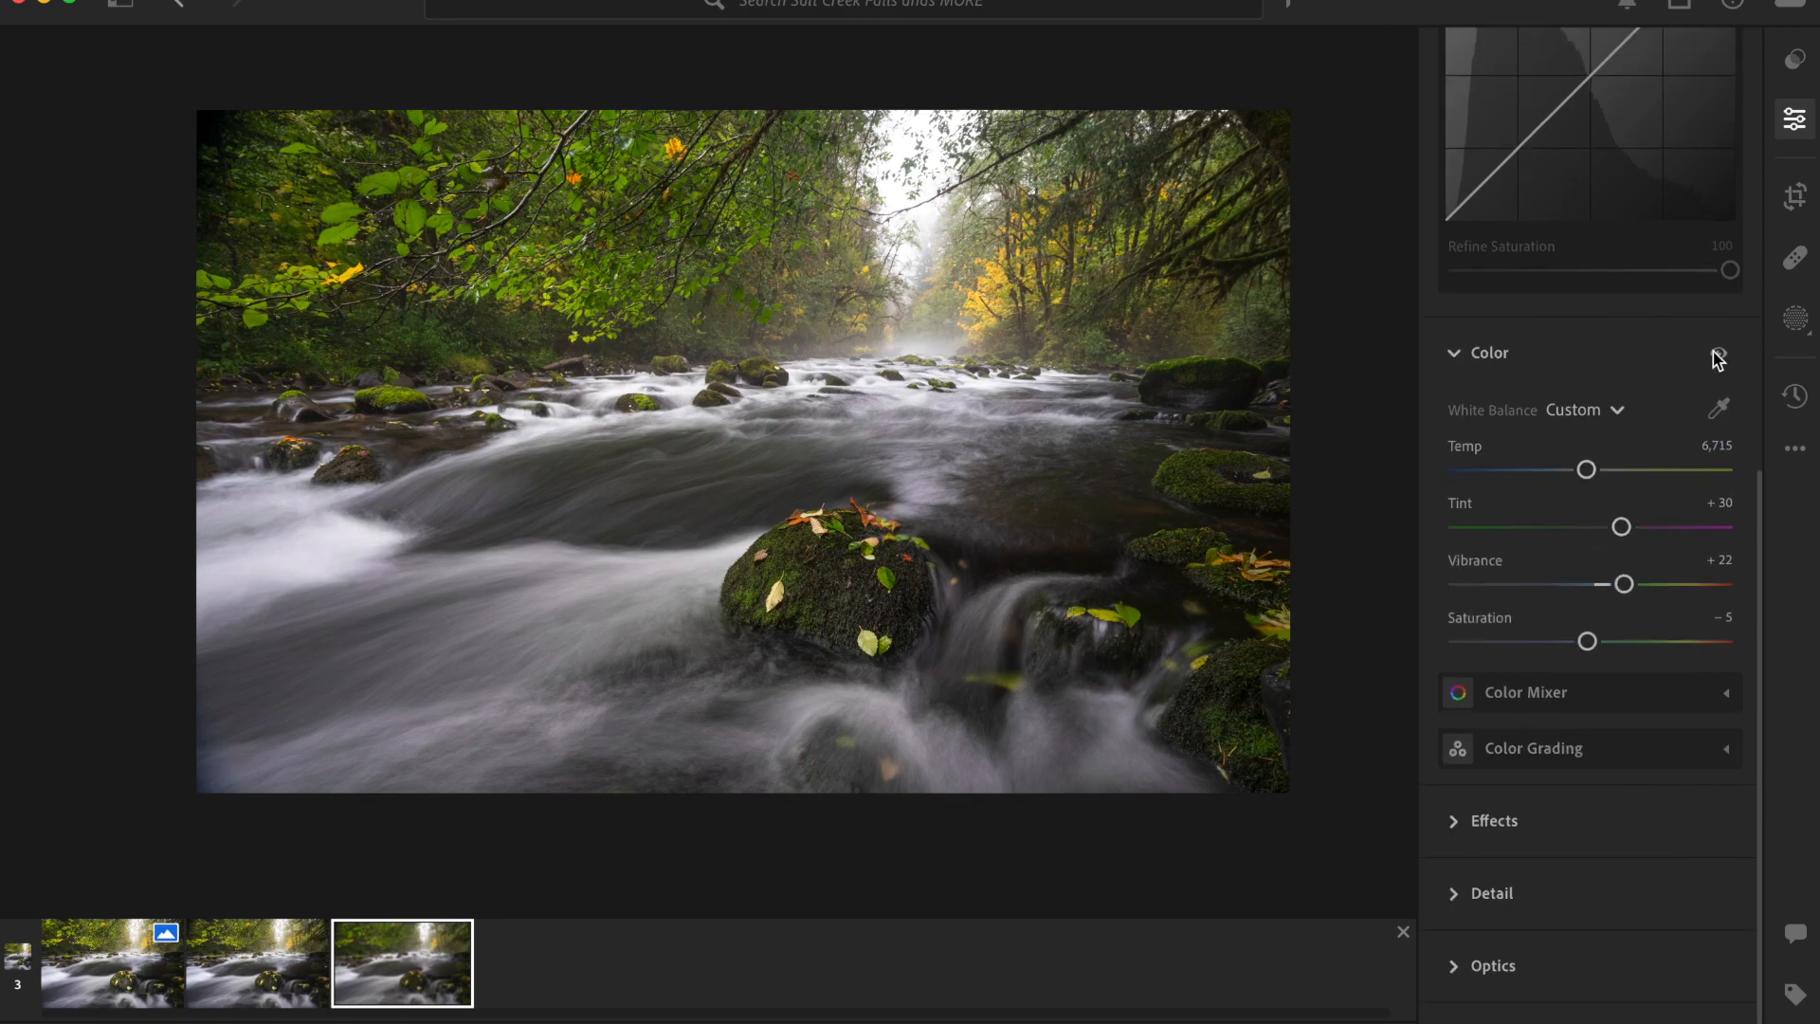
scroll(1714, 356, up, 2)
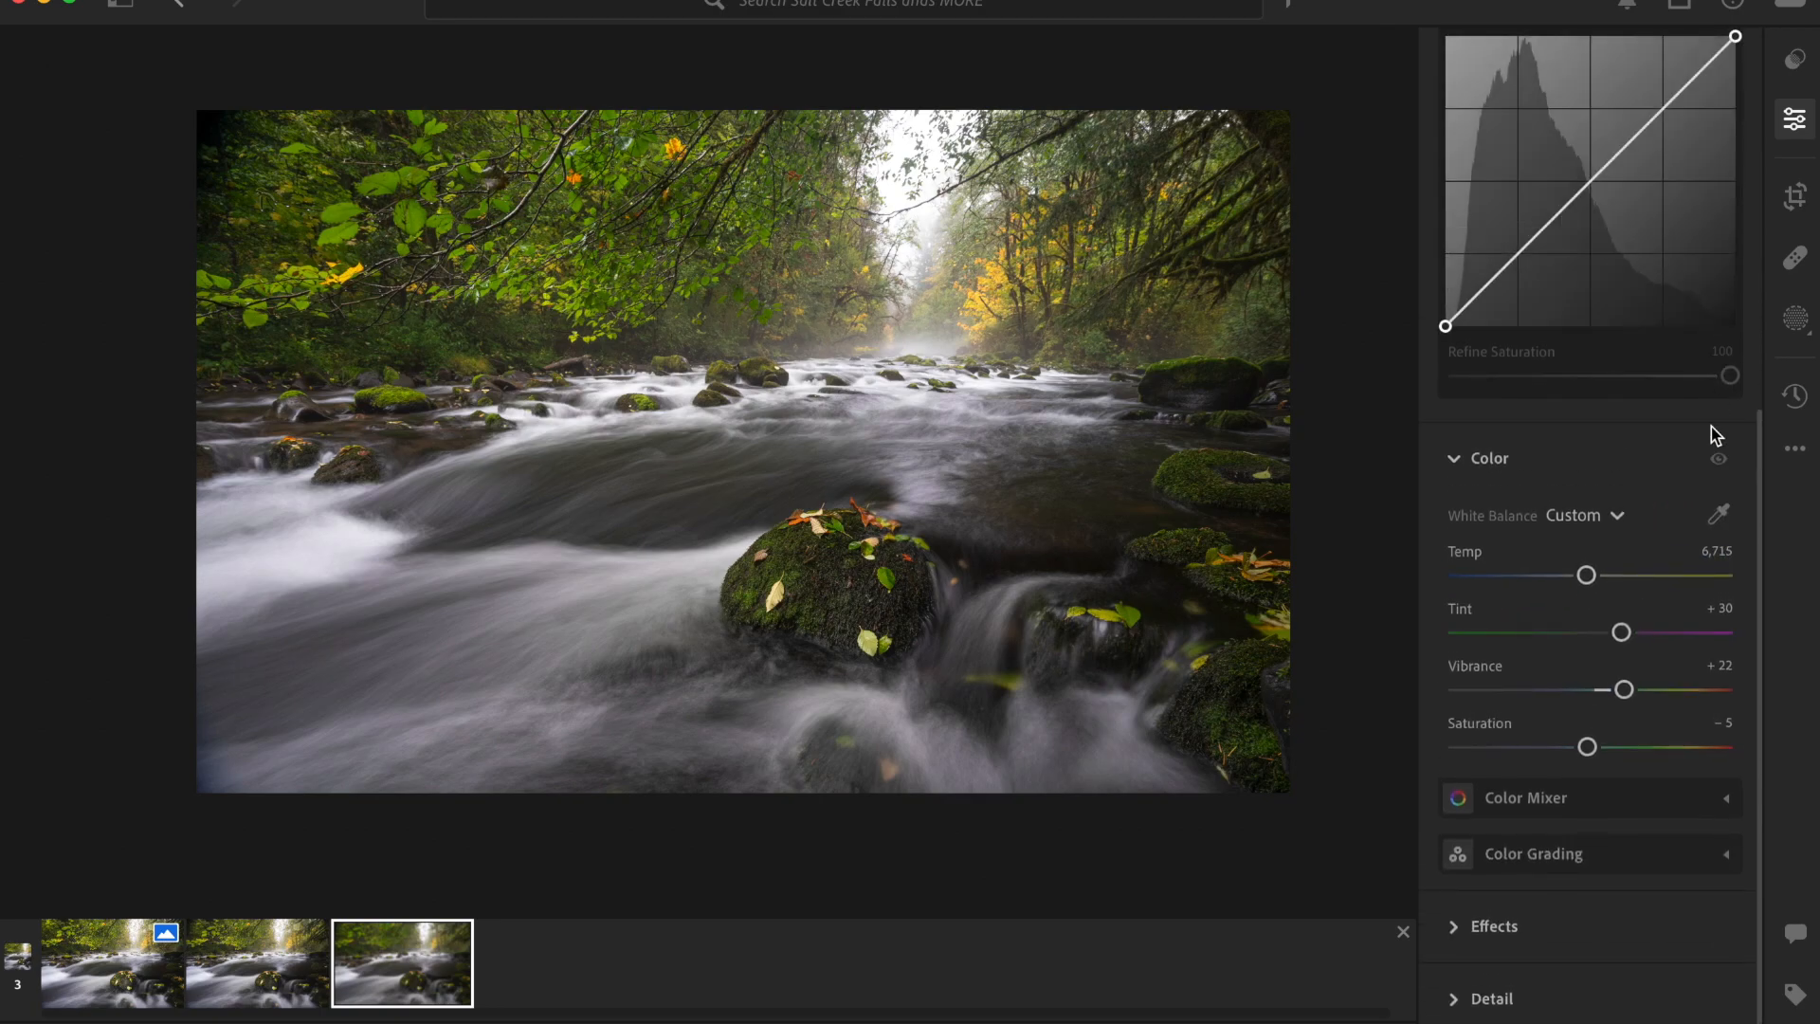
scroll(1641, 870, down, 2)
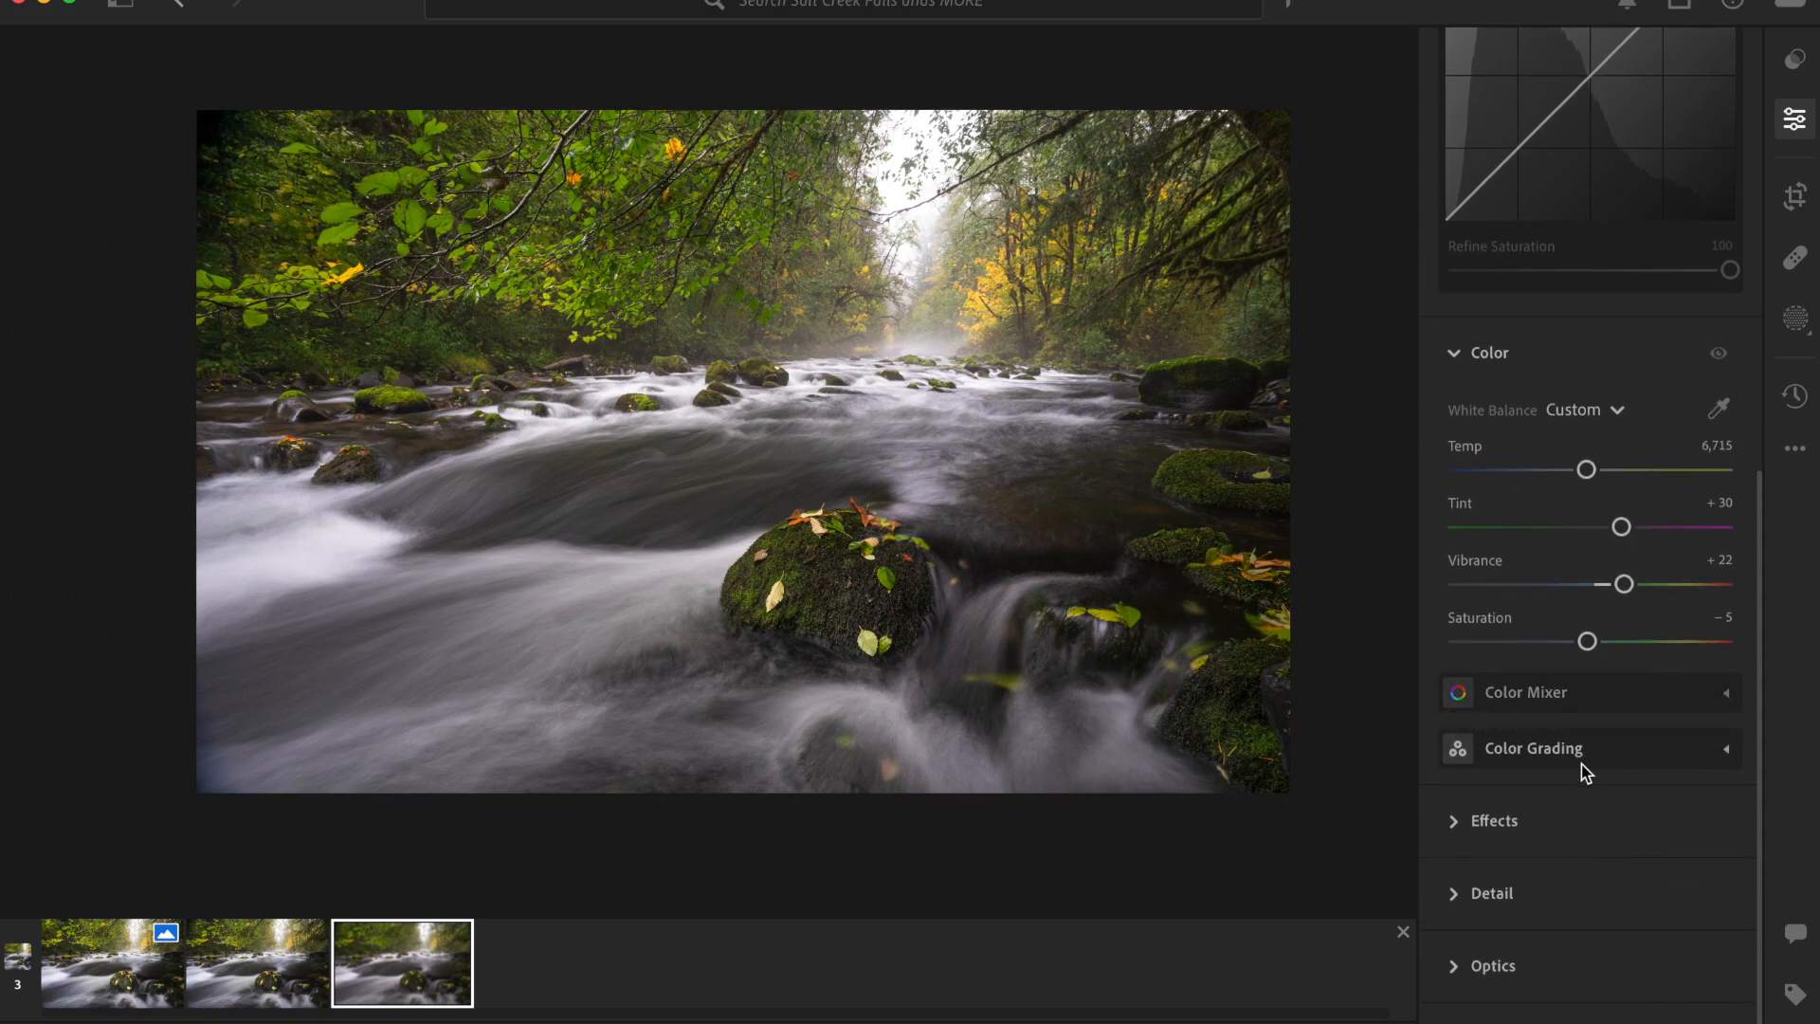
- Set the photo's effects to Texture +20, Clarity −20 and Dehaze −8
click(1494, 821)
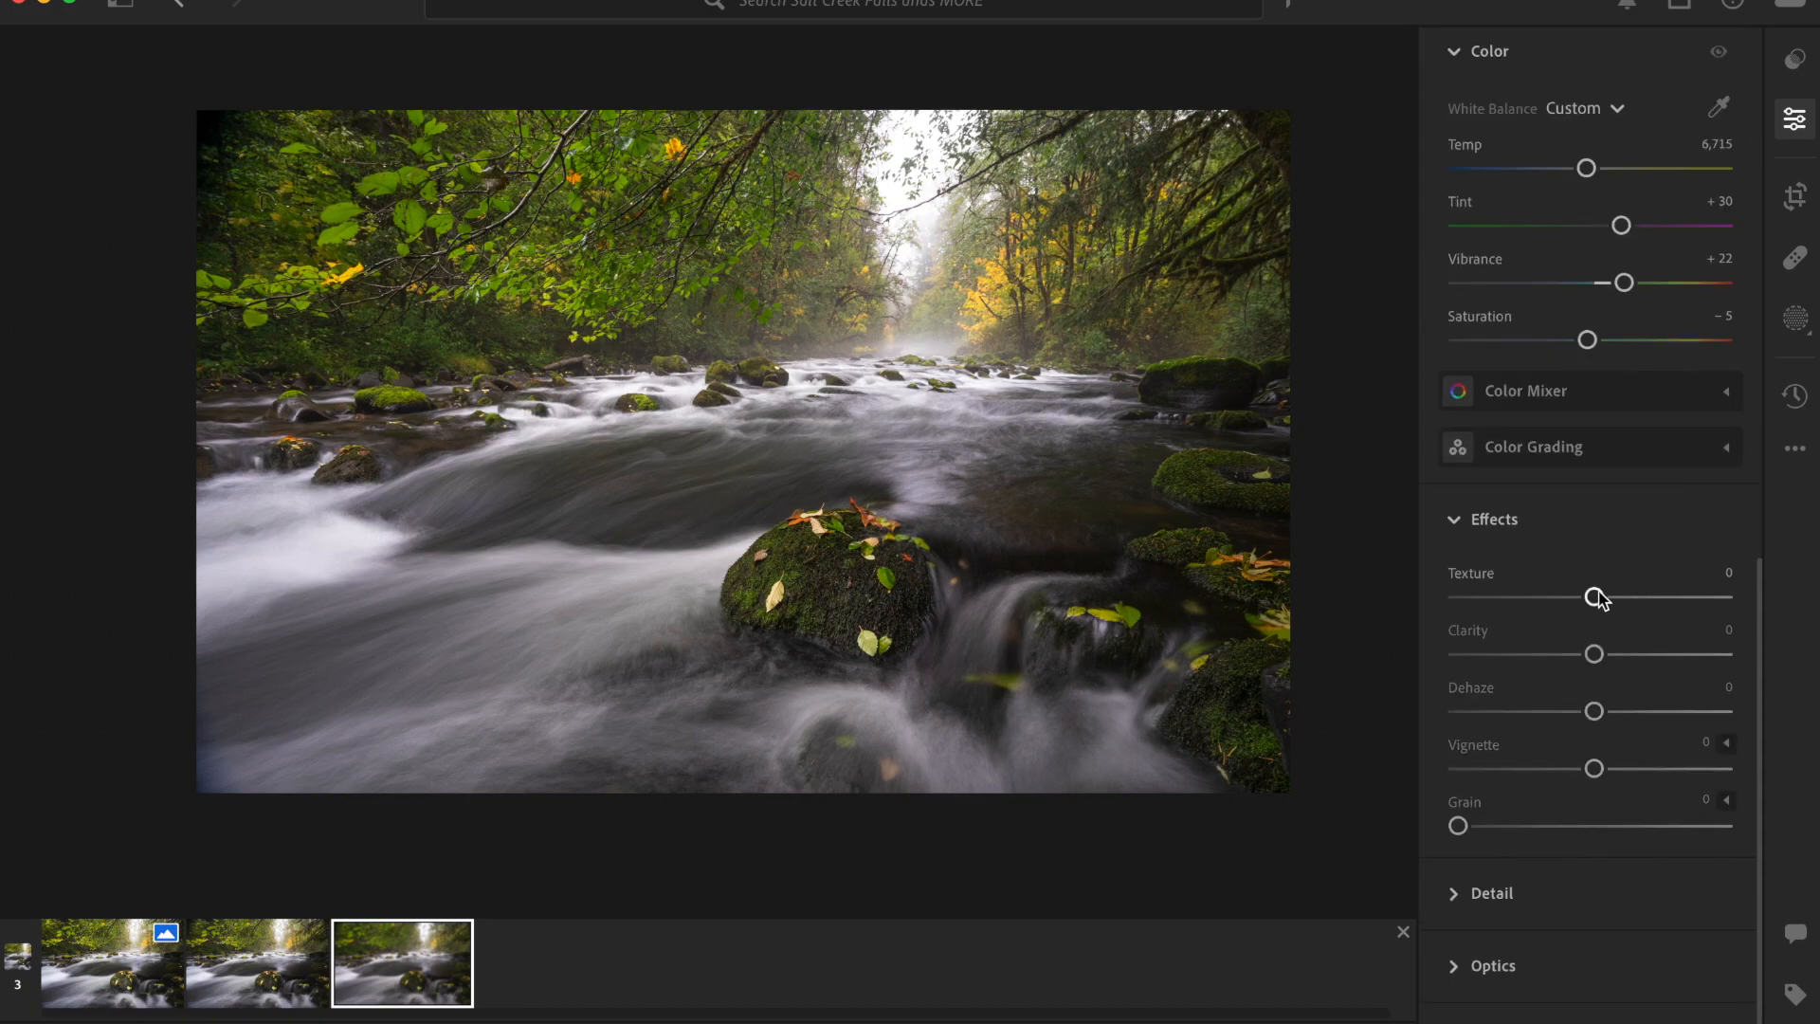
drag(1596, 599, 1569, 666)
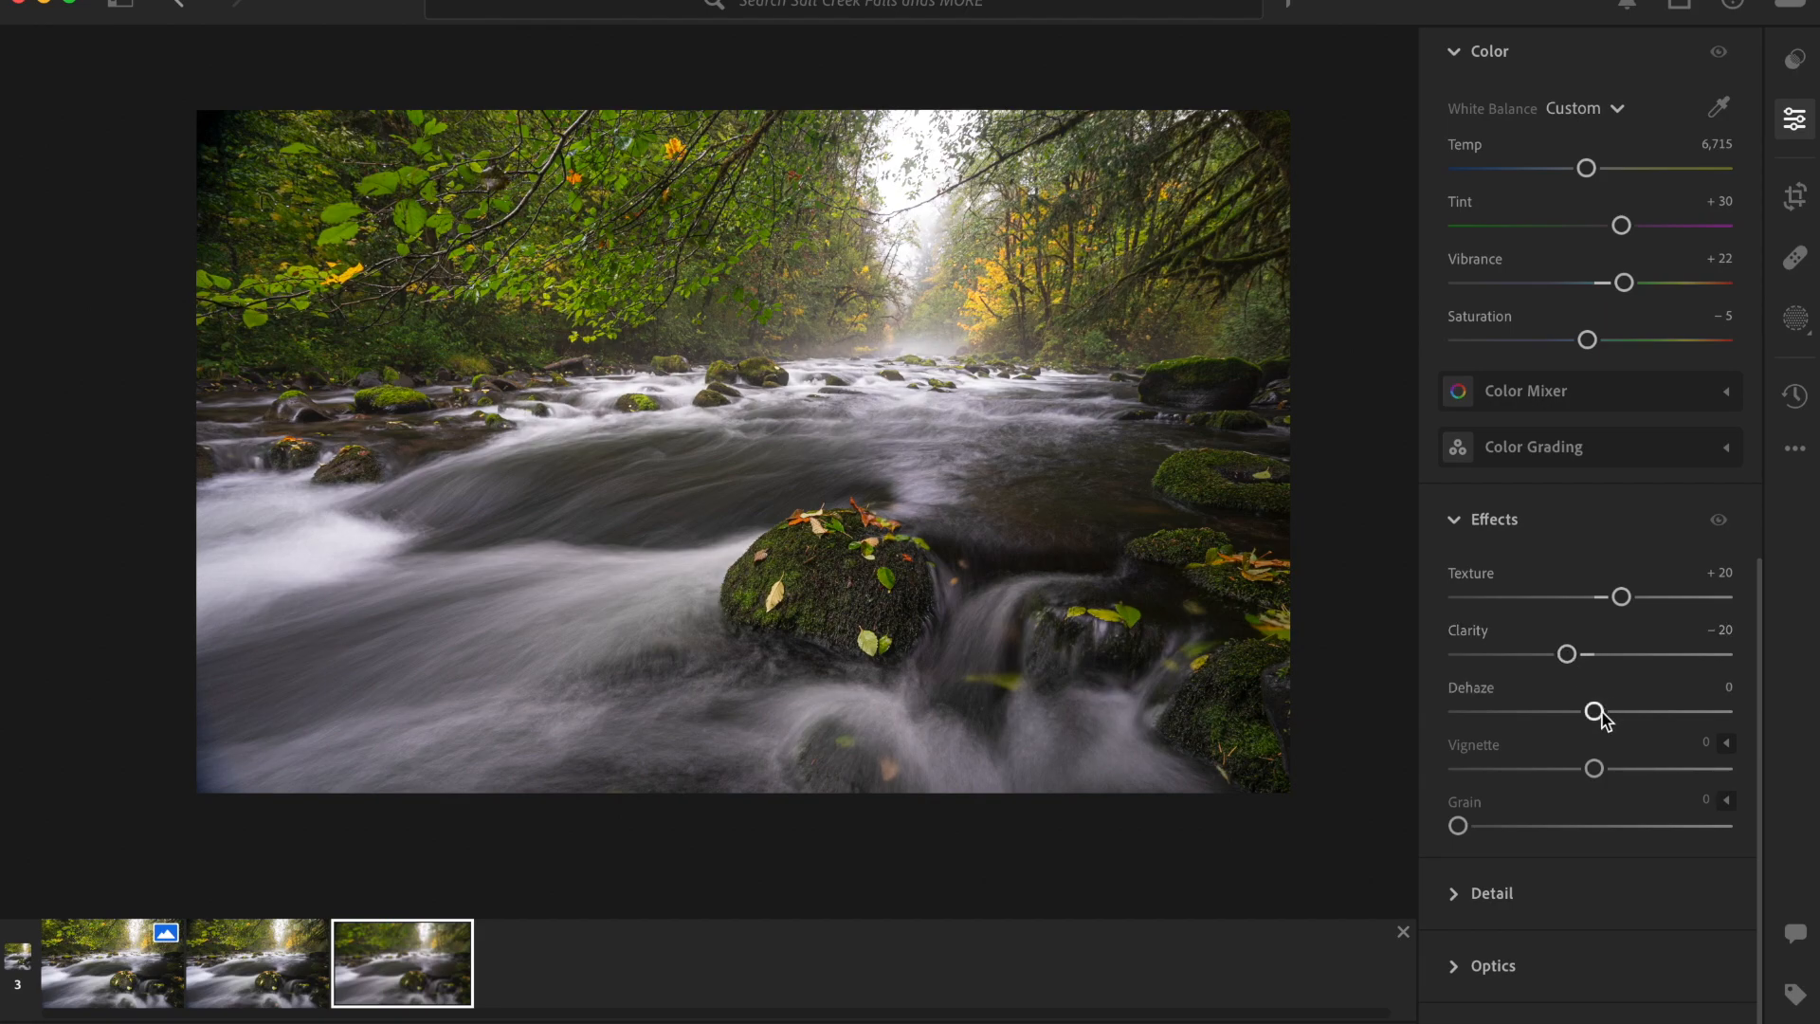
drag(1601, 713, 1581, 719)
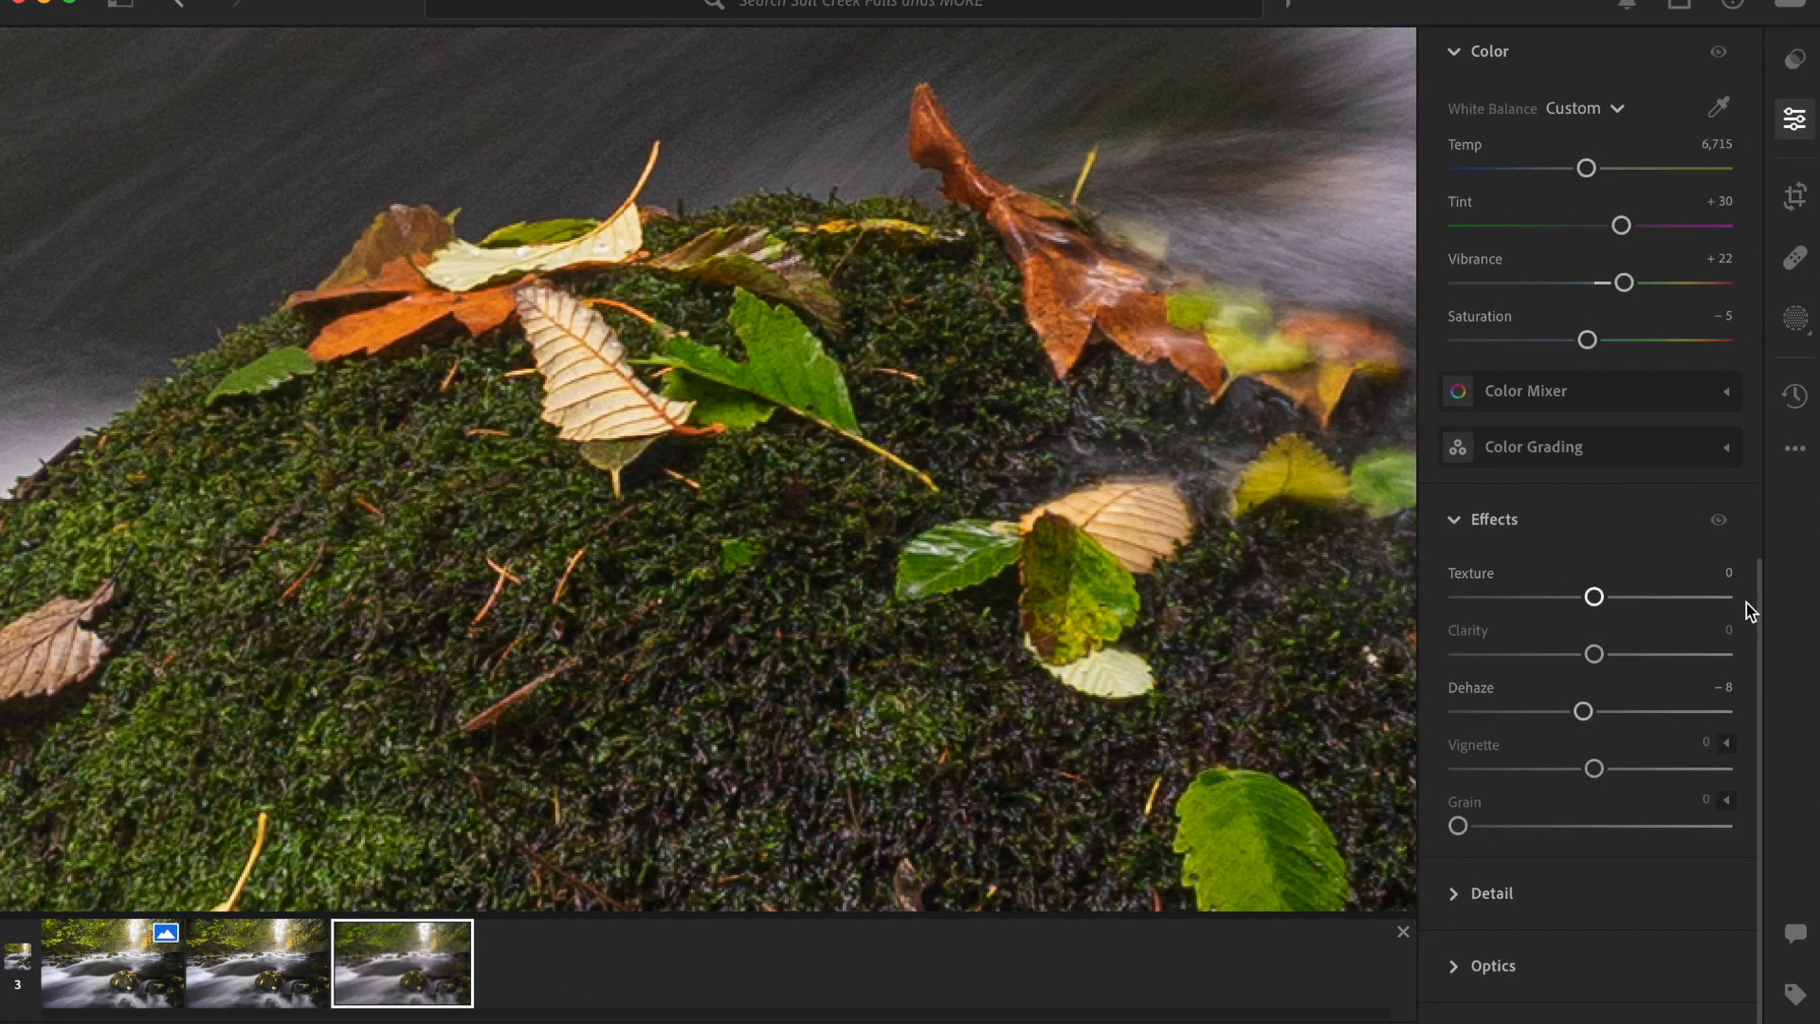
- Reapply Texture +20 and Clarity −20 while viewing the mossy rock close up
drag(1594, 598, 1625, 610)
drag(1594, 654, 1567, 656)
click(872, 386)
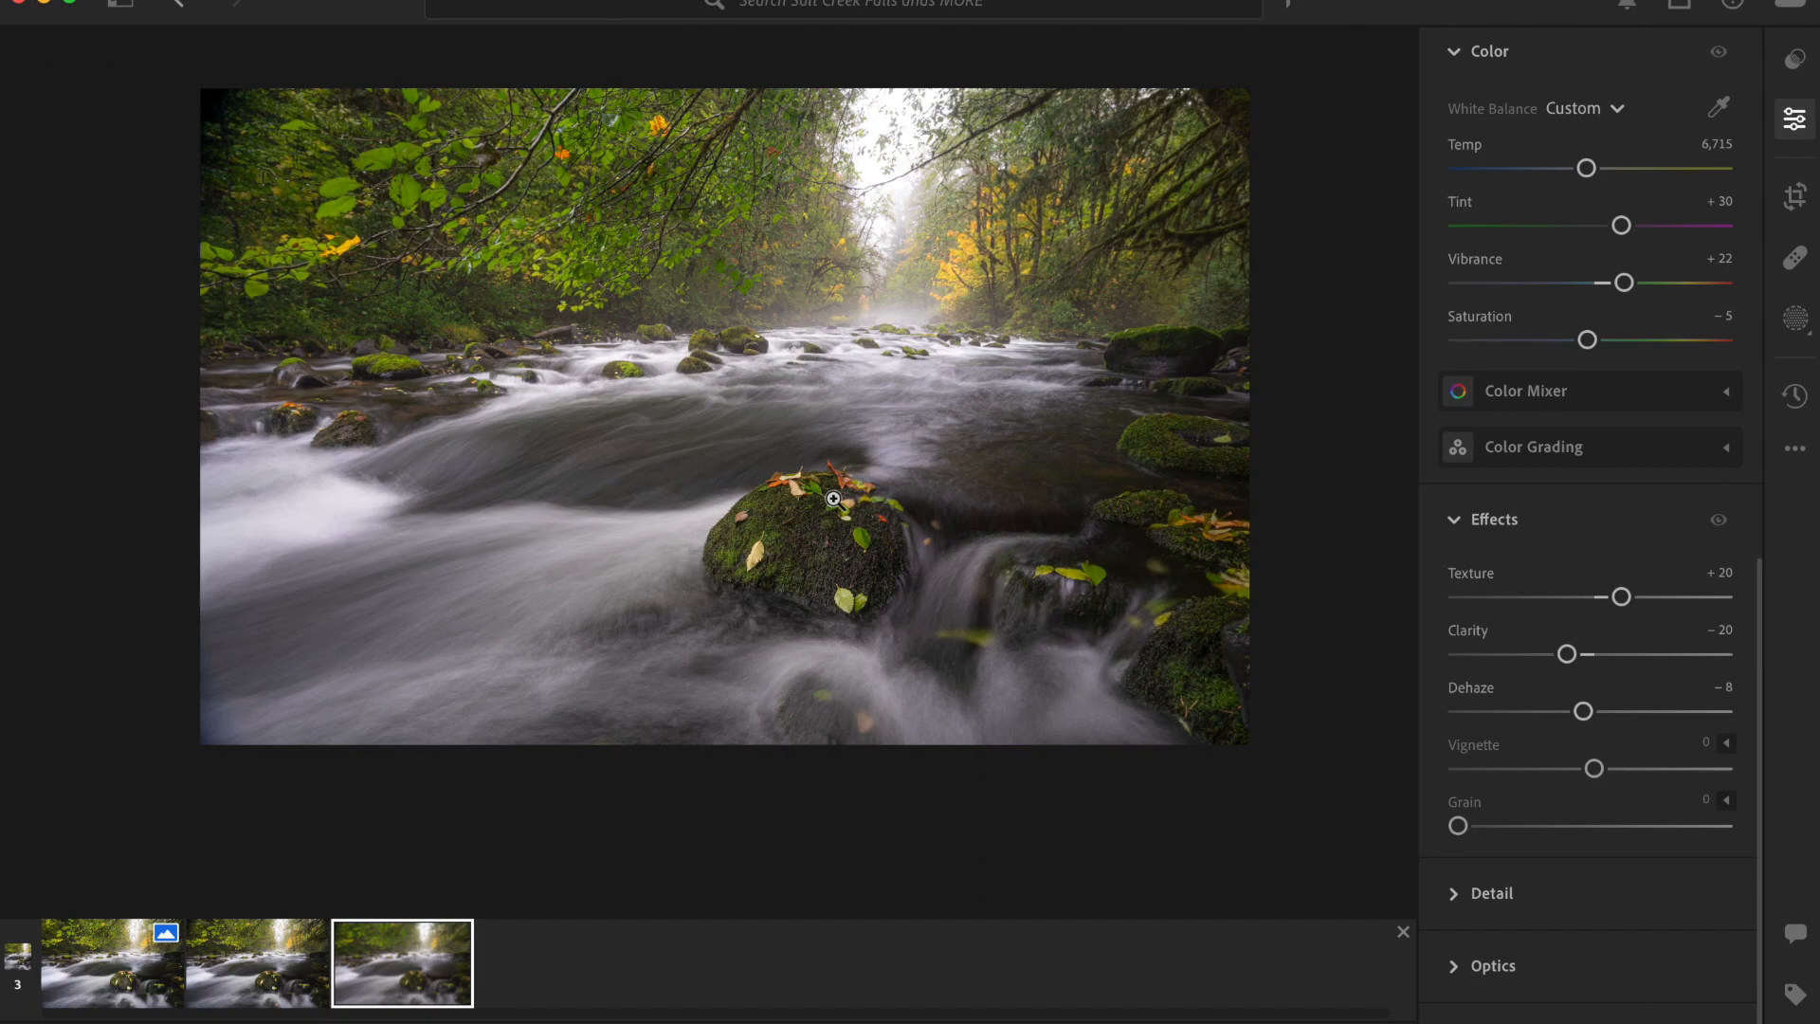
- Inspect the leaves and moss on the foreground rock up close
scroll(834, 498, up, 1)
drag(835, 501, 841, 518)
scroll(841, 517, up, 1)
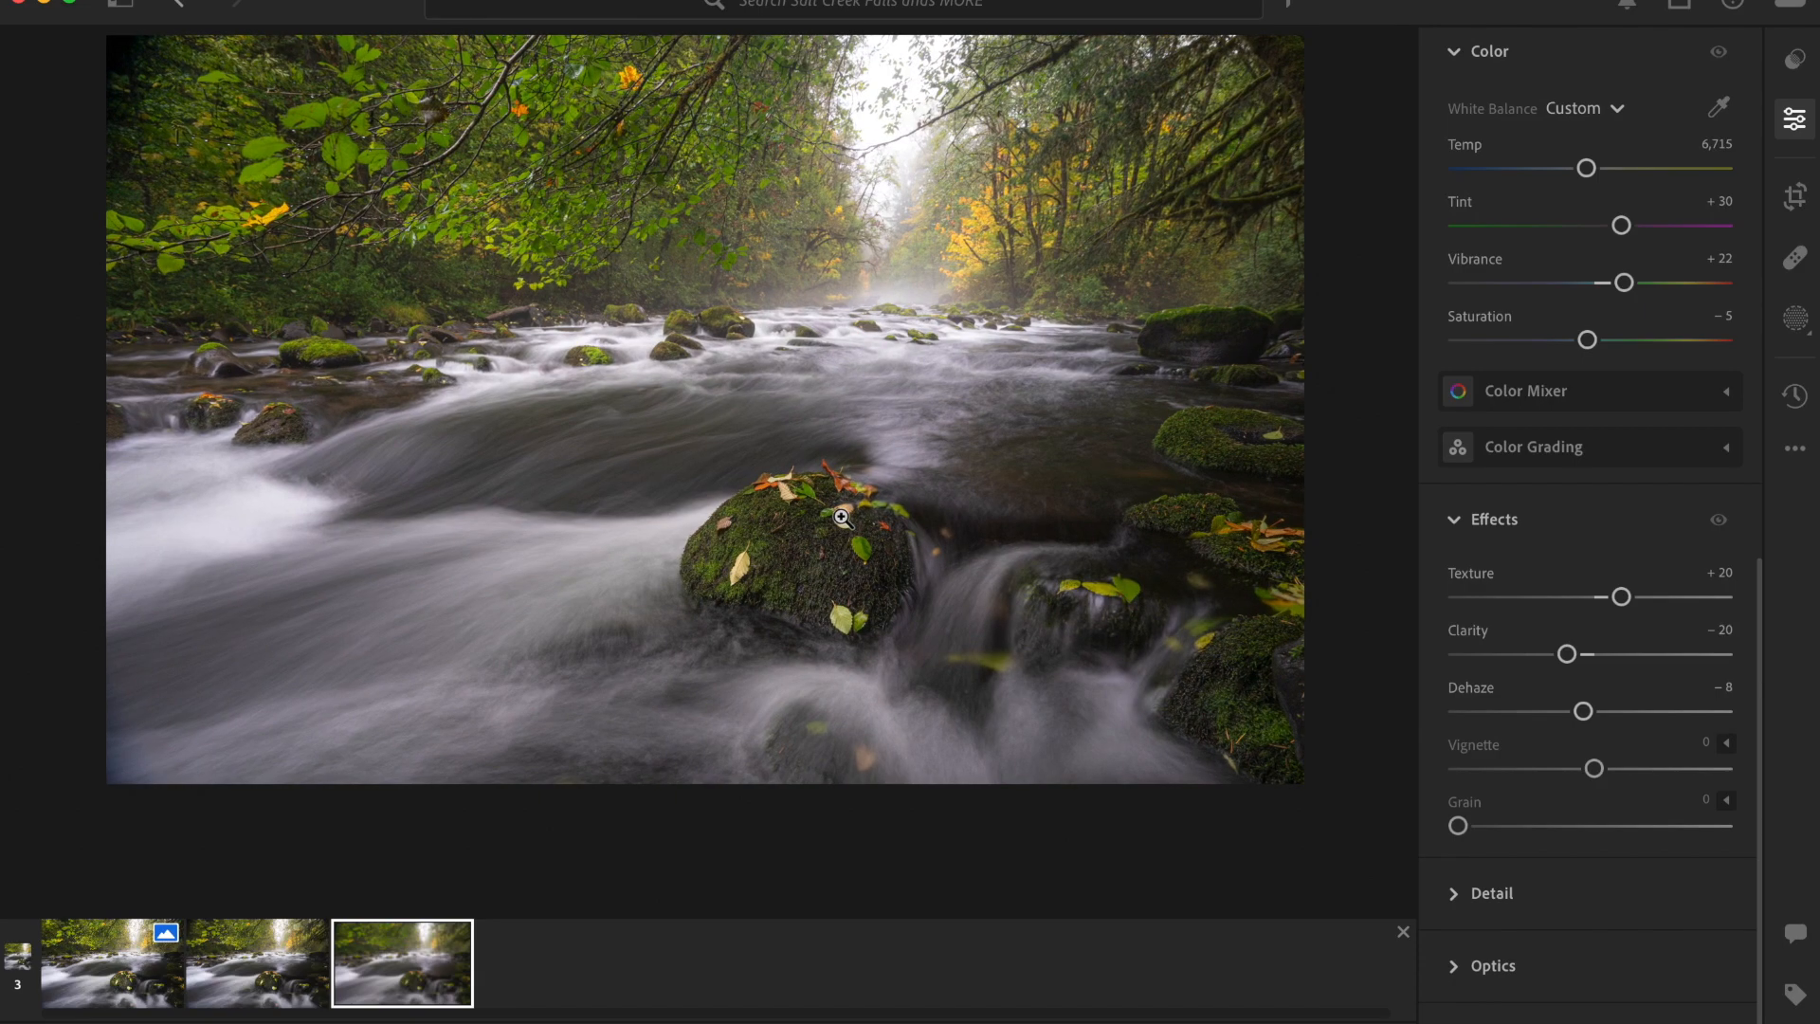
click(841, 517)
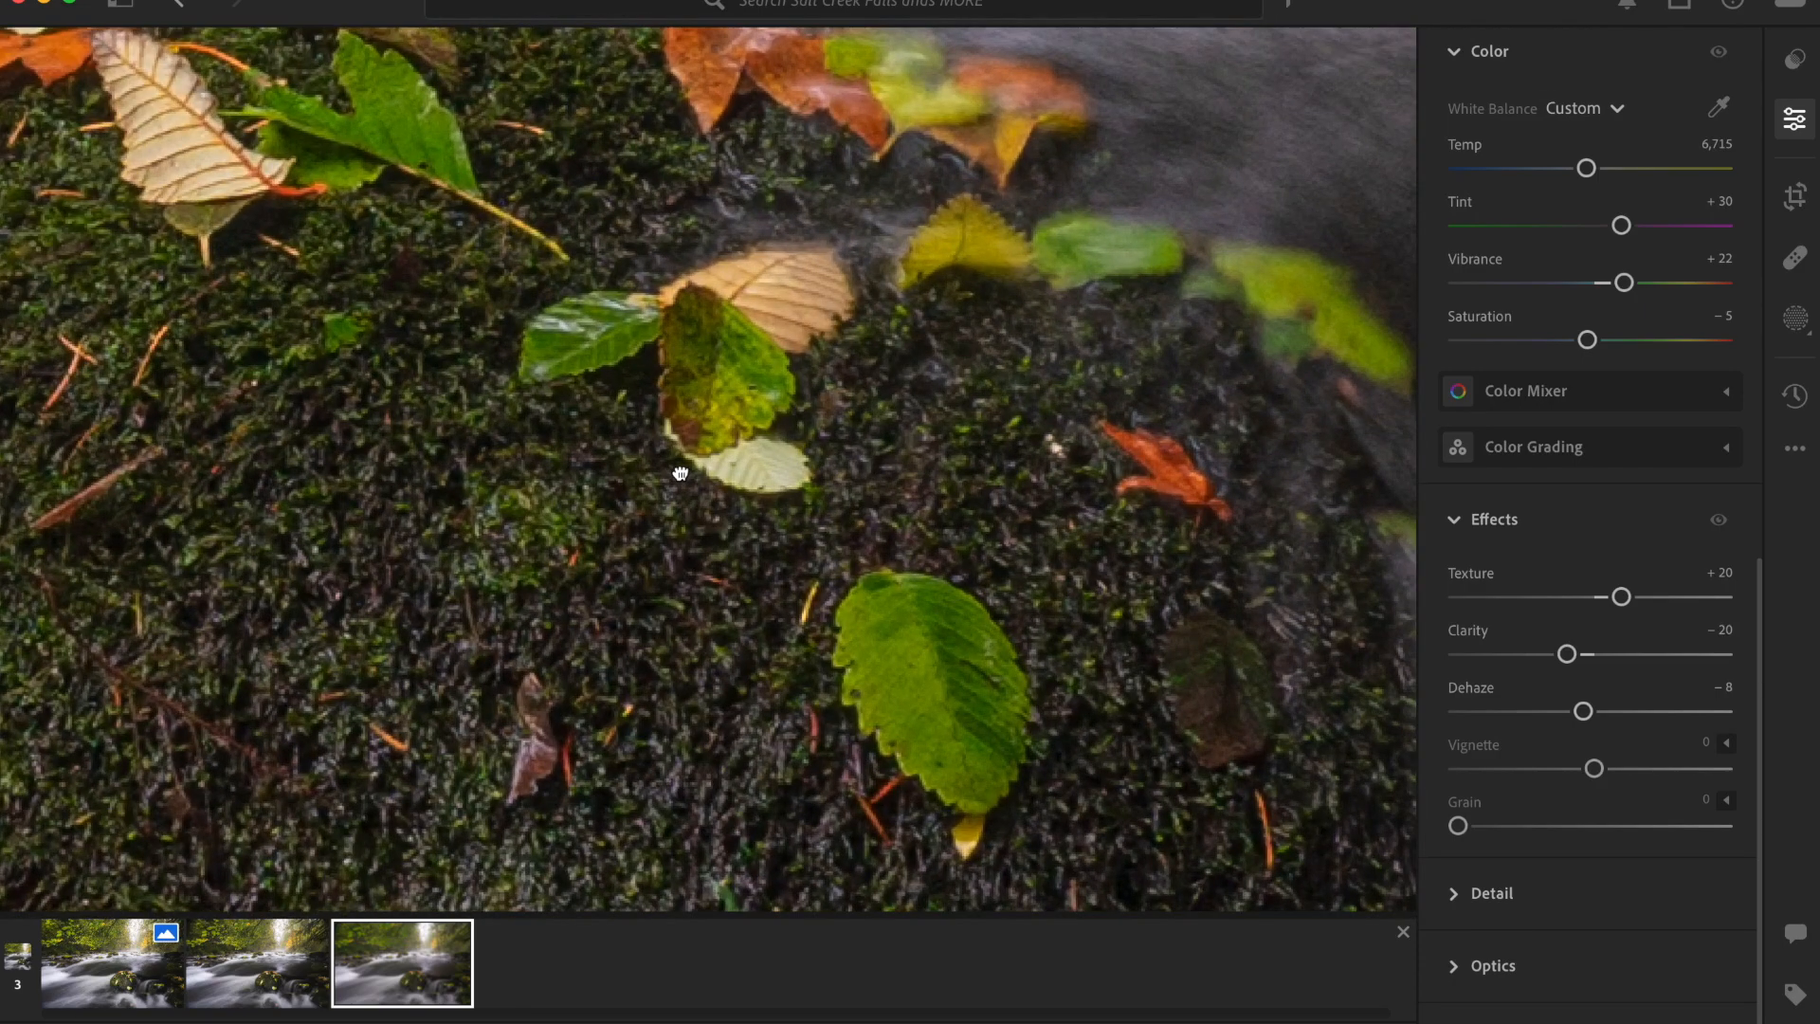
drag(681, 473, 1105, 628)
- Compare the whole edited photo with its unedited original
scroll(796, 375, down, 3)
scroll(797, 375, down, 5)
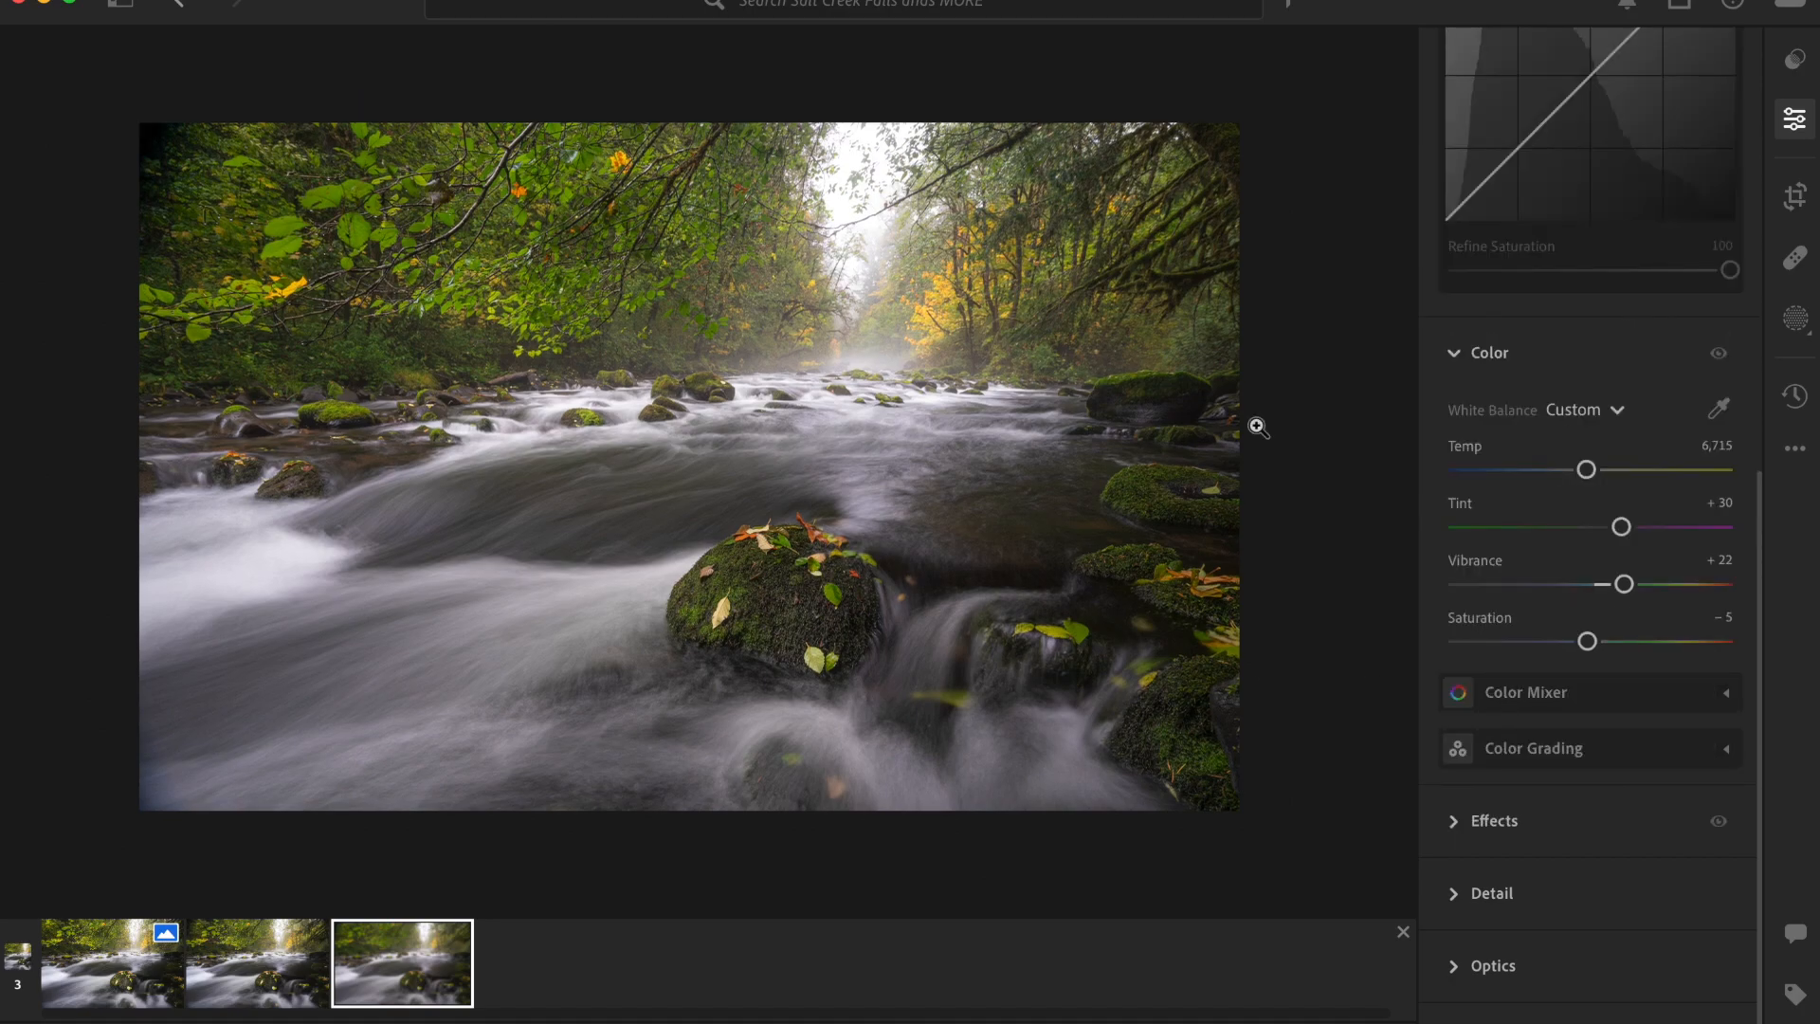
key(backslash)
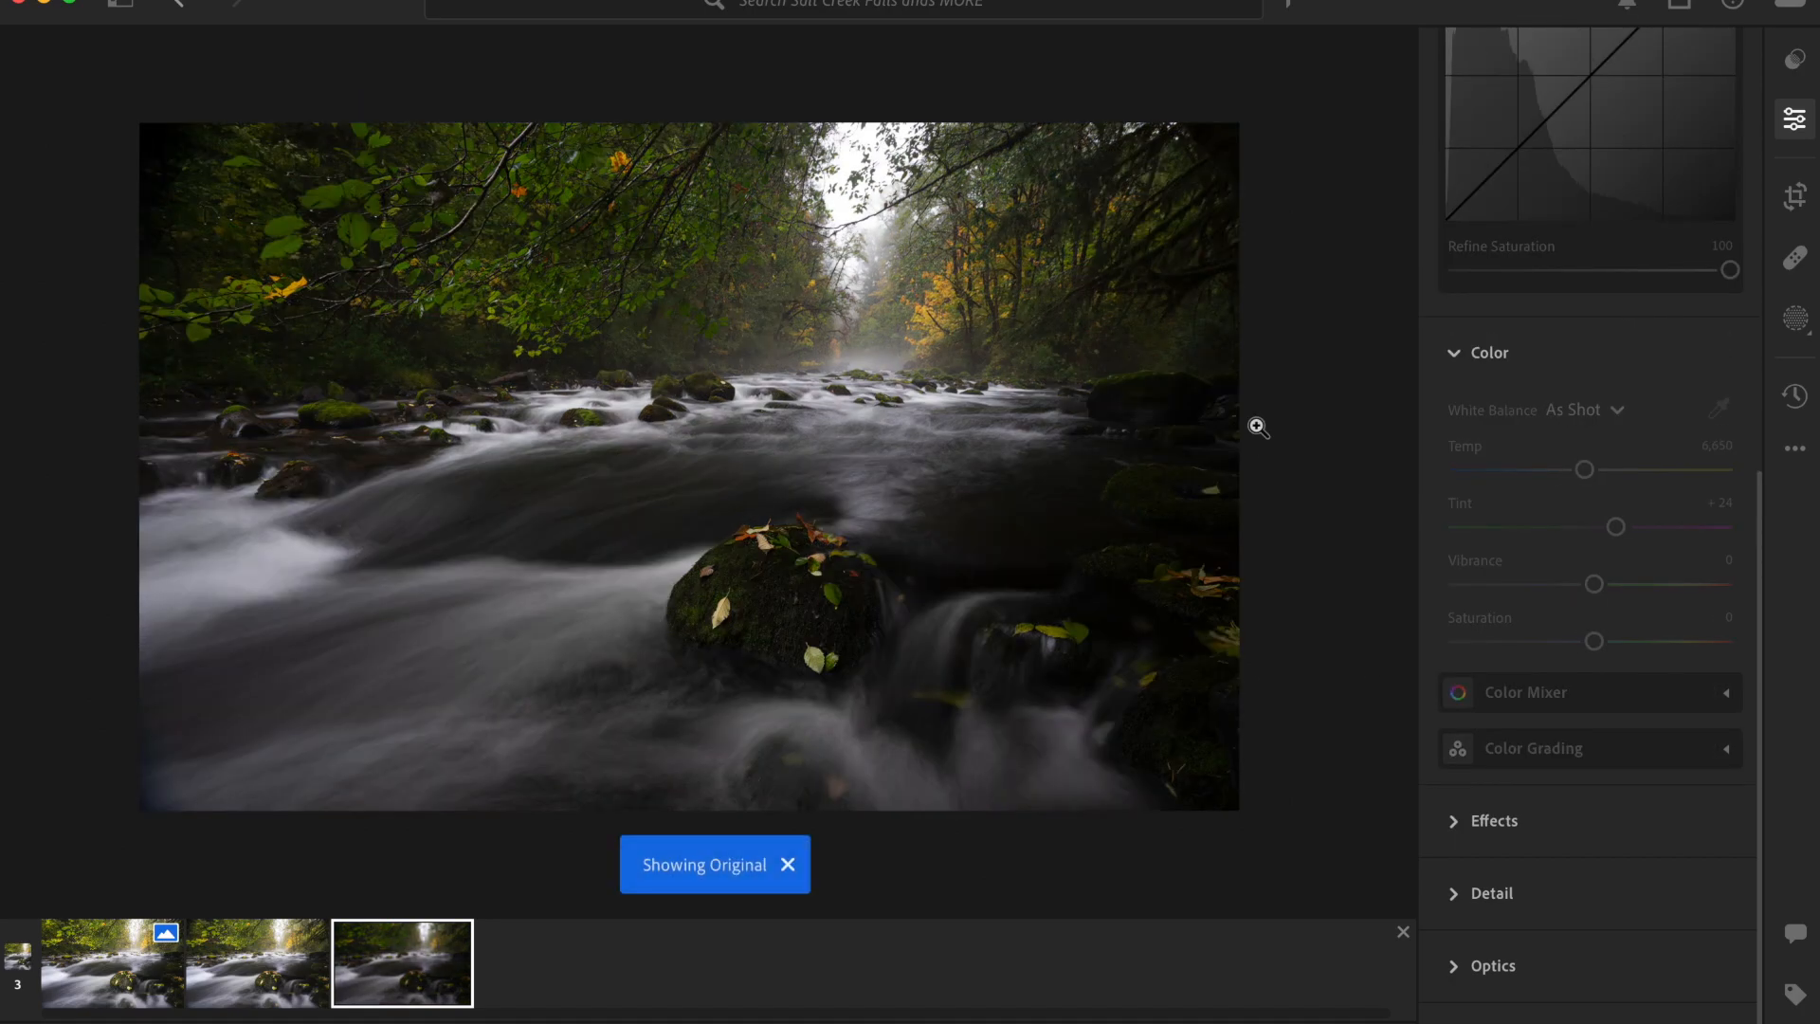
key(backslash)
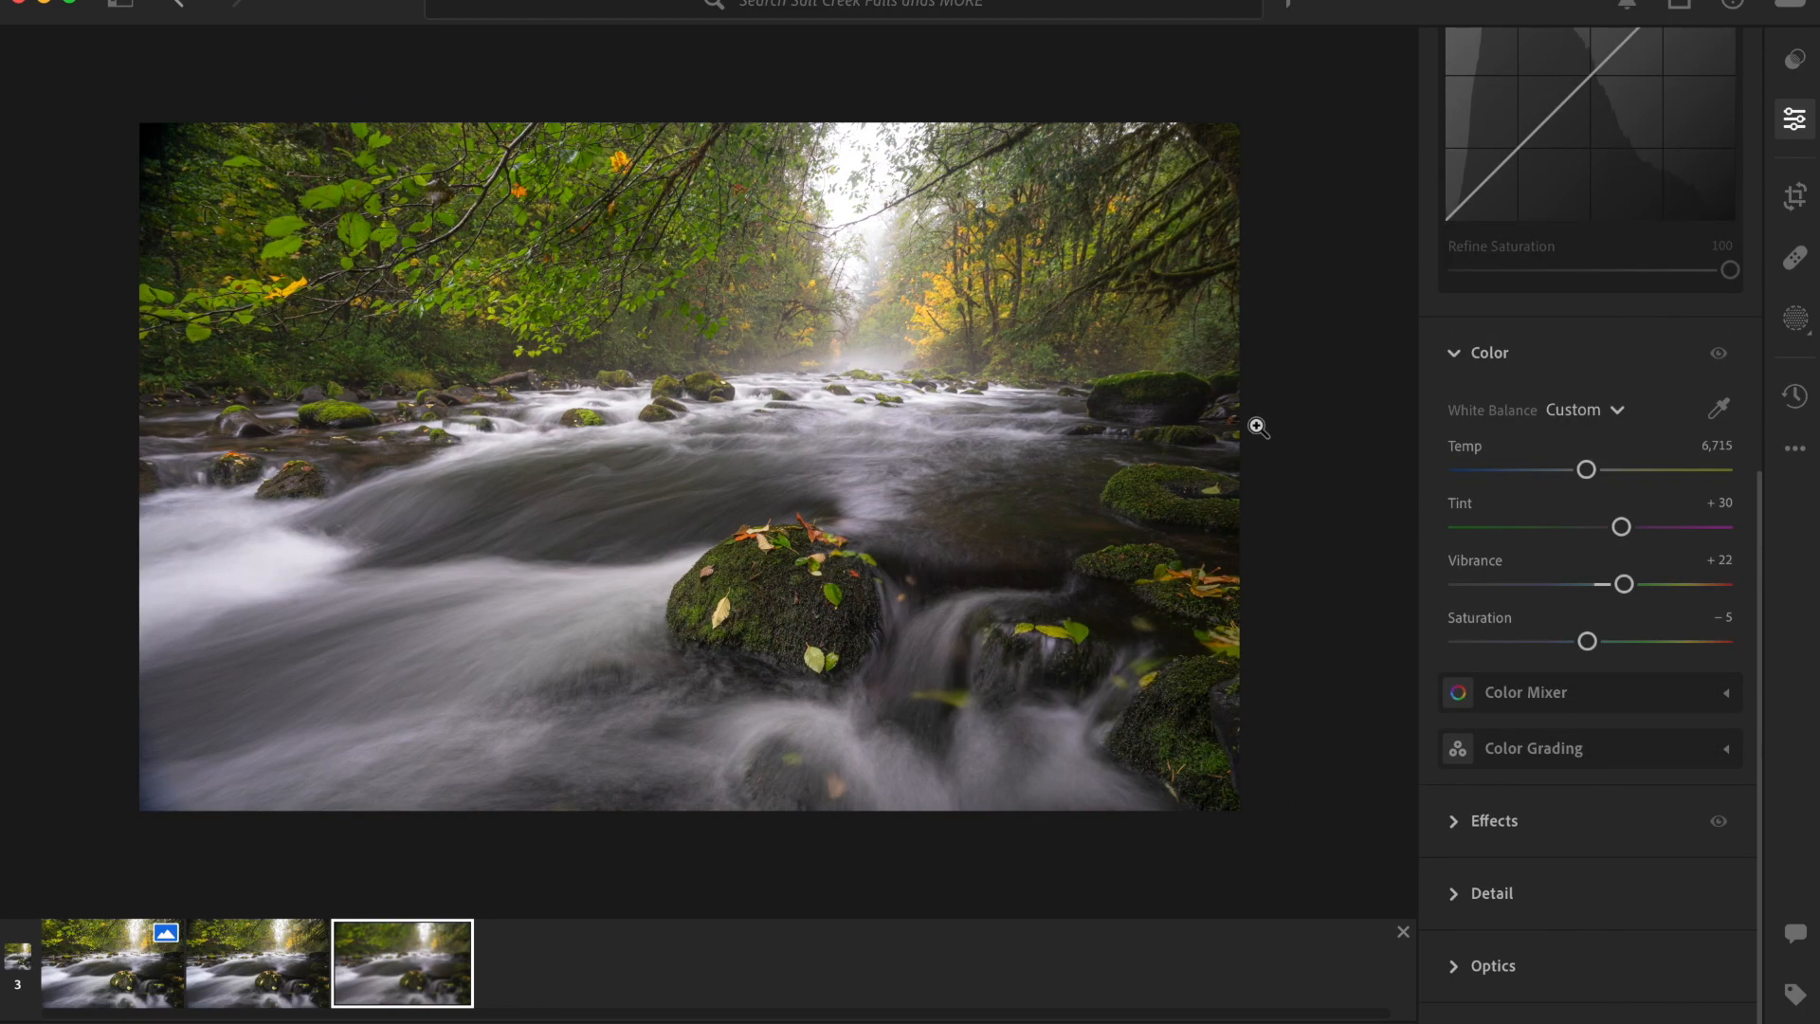
key(backslash)
key(backslash)
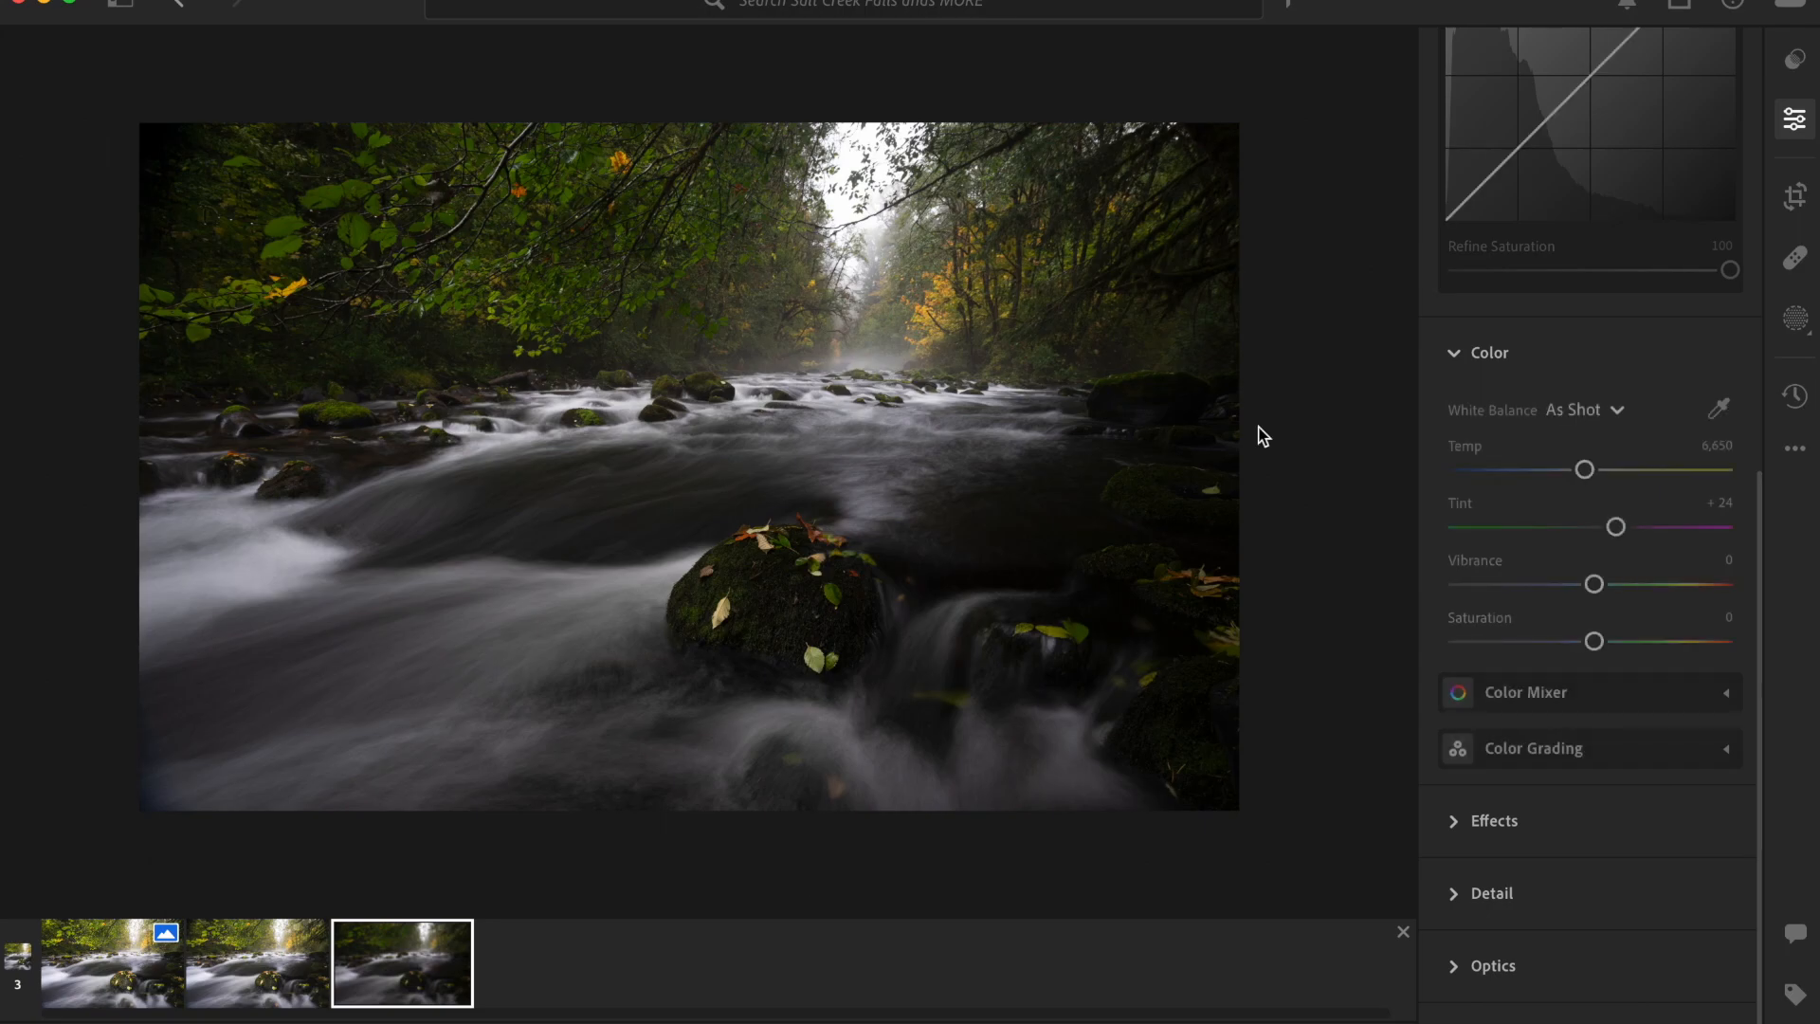
- Shape the point curve into a gentle S with one highlight and one shadow point, and slightly lift its black endpoint
scroll(1628, 461, up, 3)
scroll(1629, 460, up, 5)
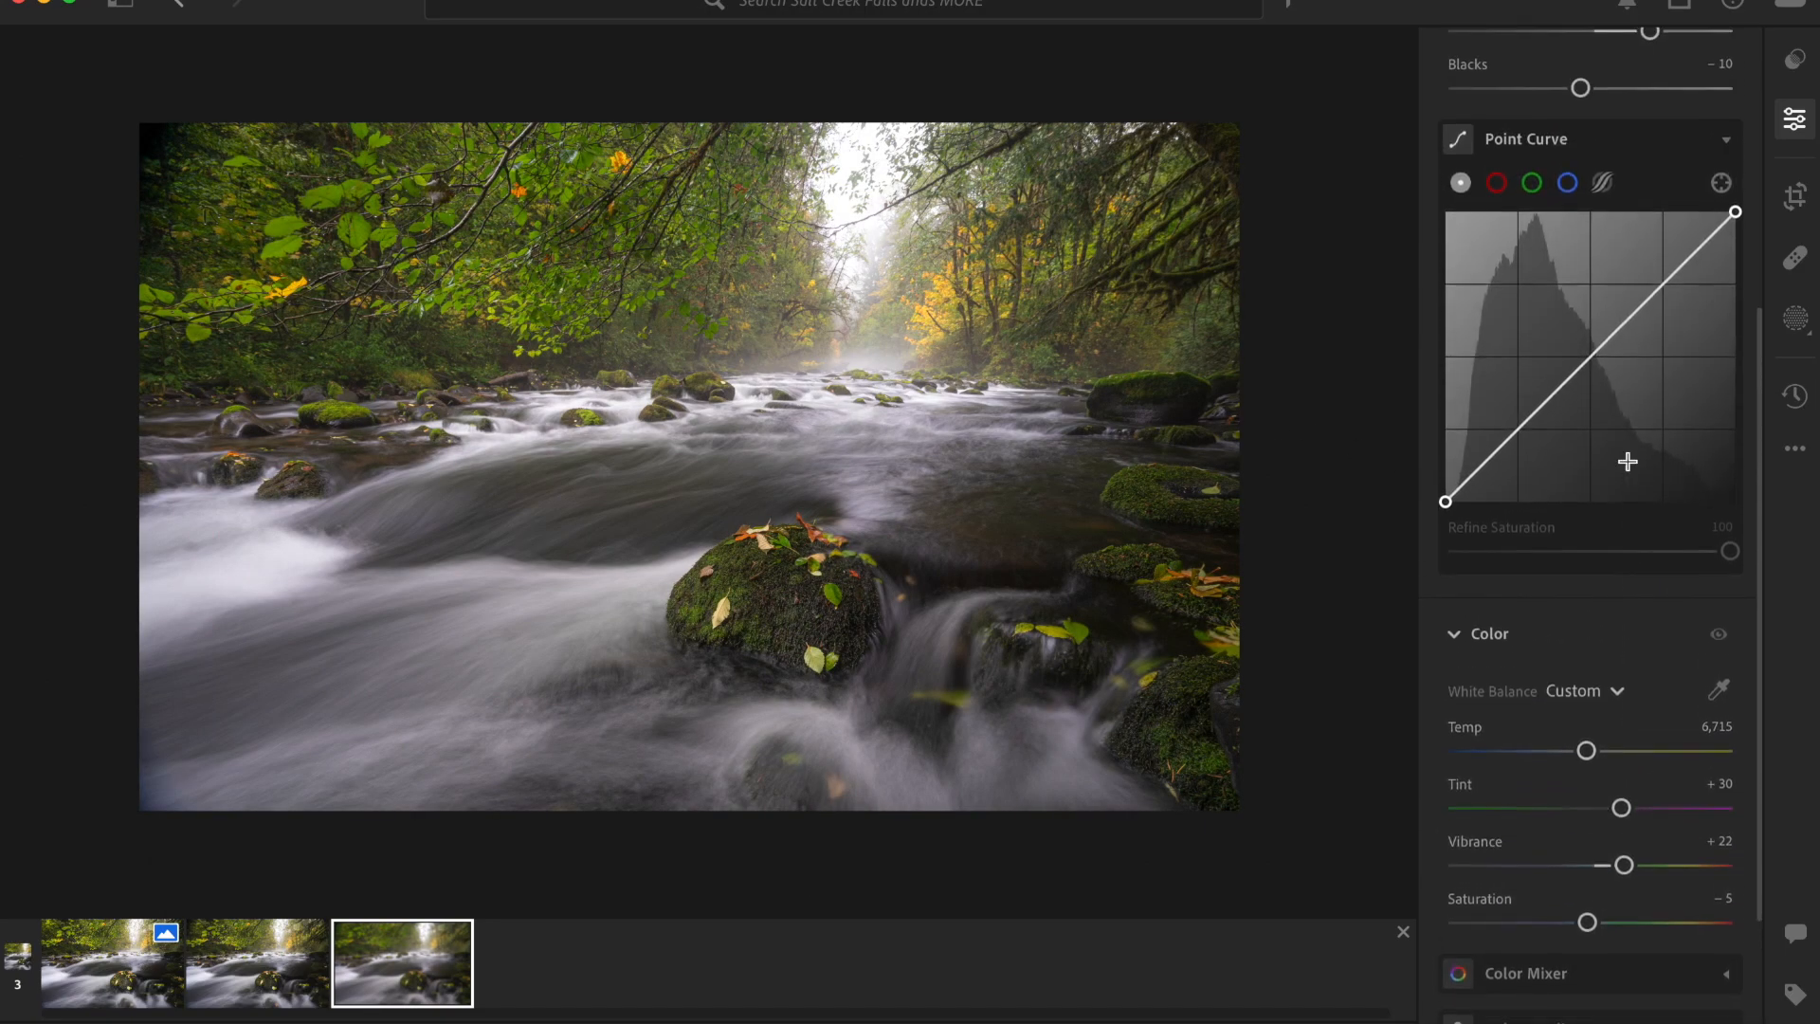
click(1658, 361)
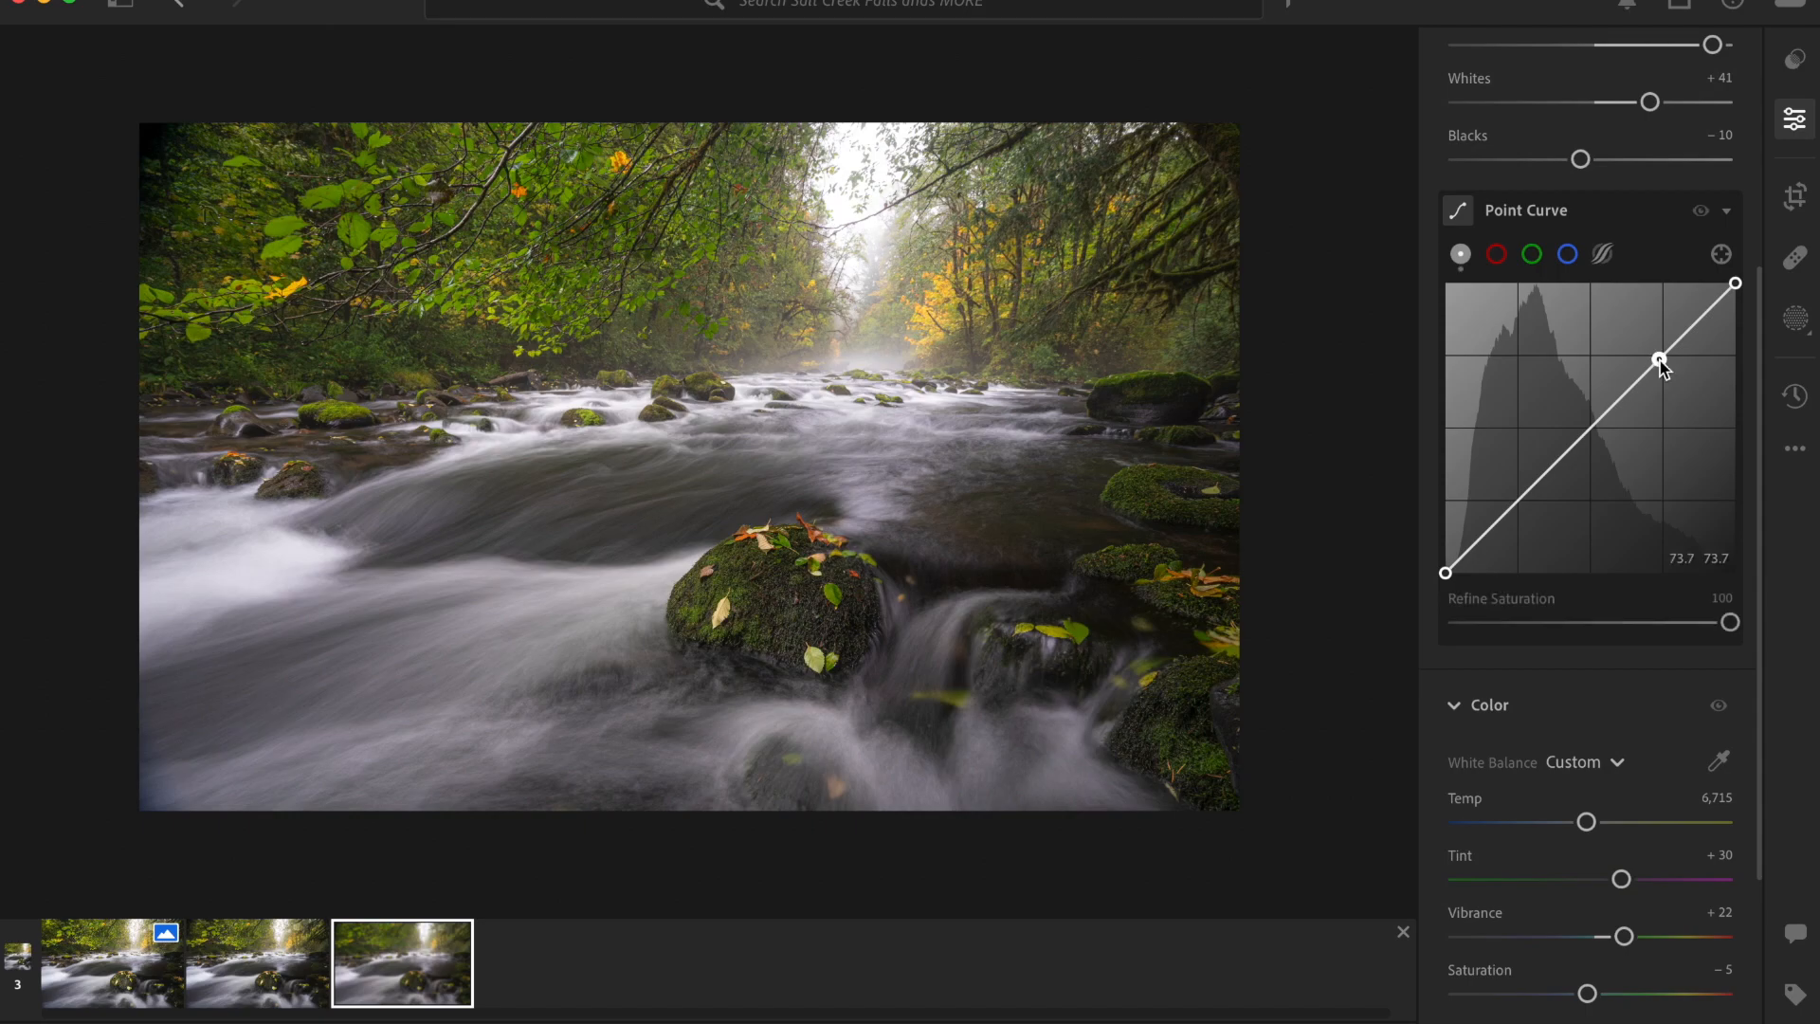
click(1523, 499)
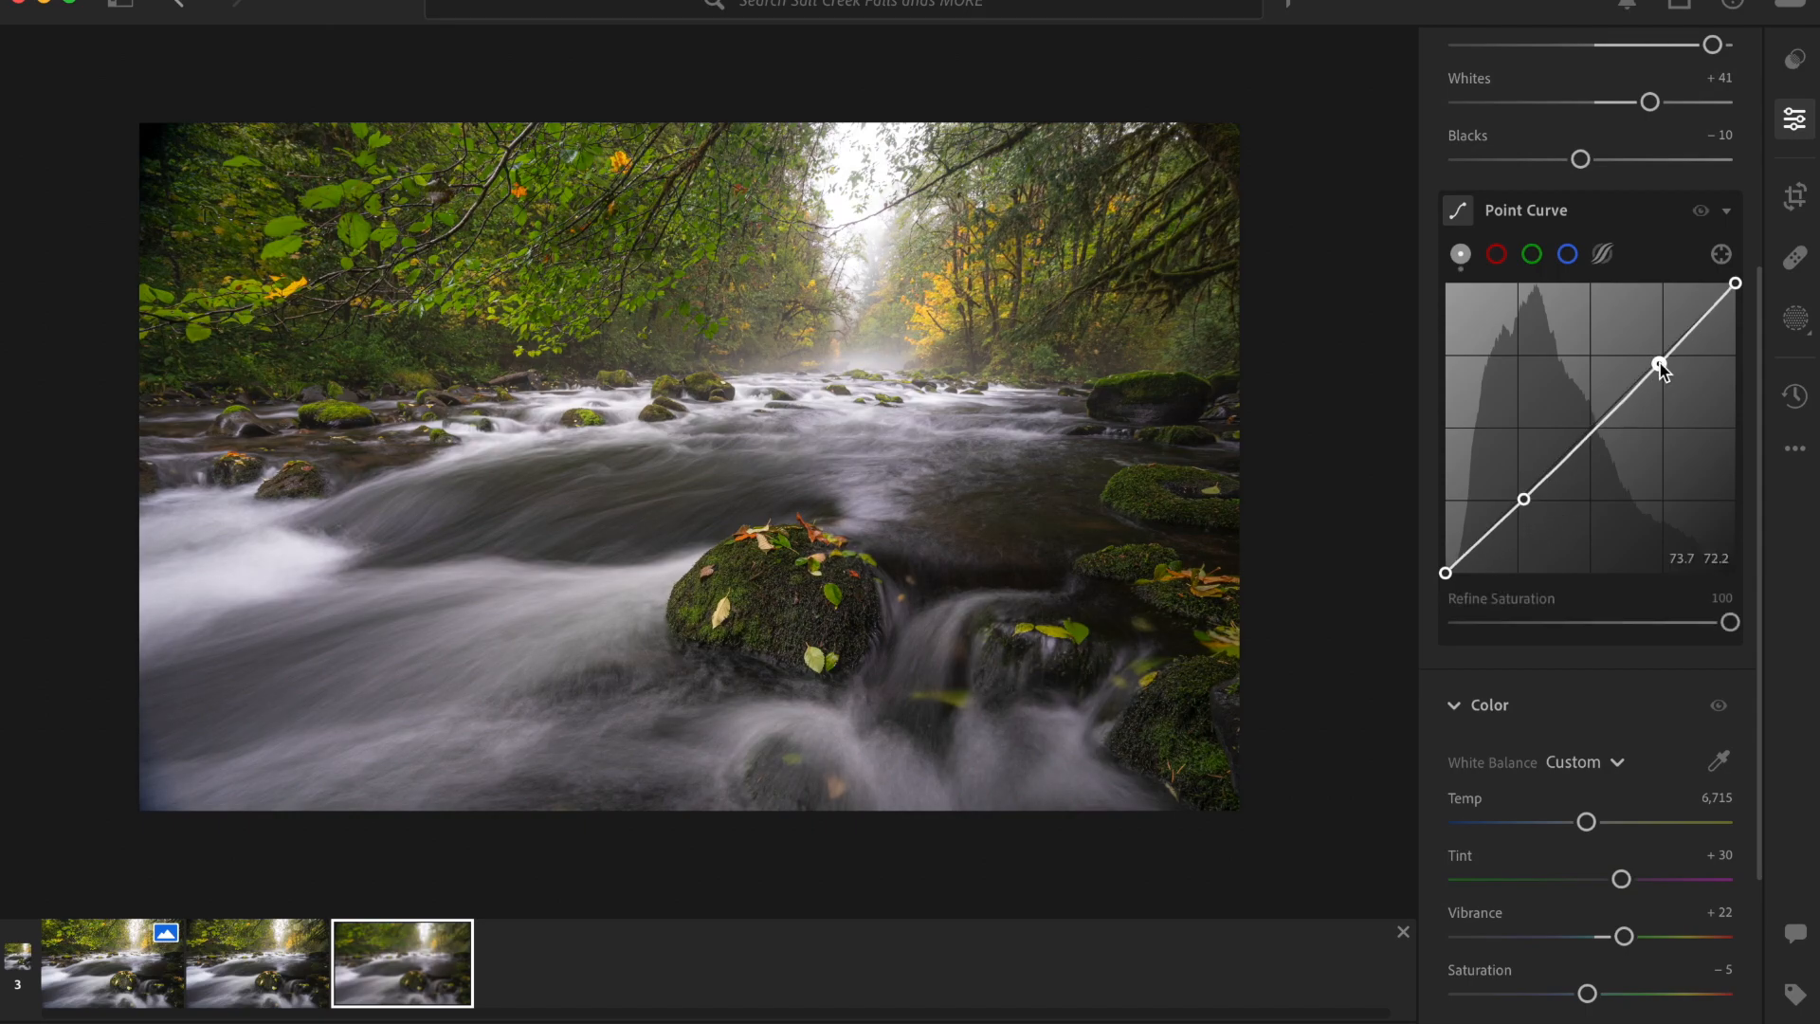
drag(1661, 360, 1653, 353)
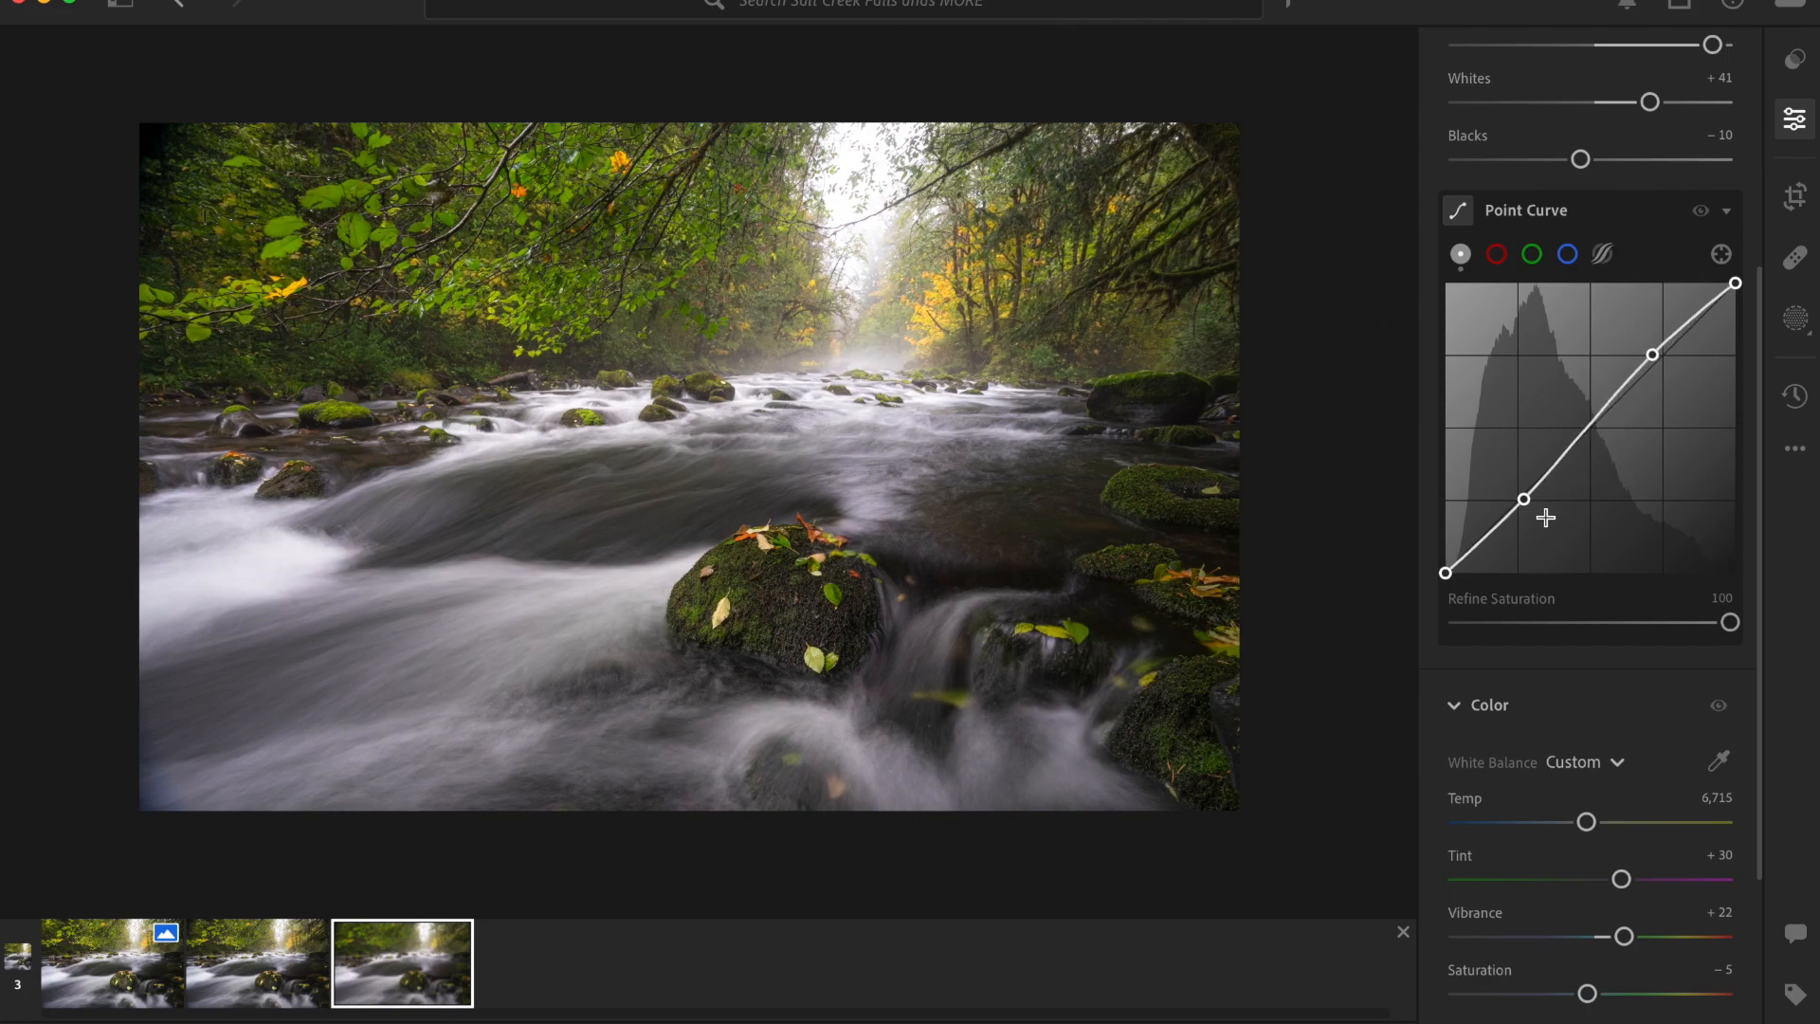
drag(1523, 500, 1526, 503)
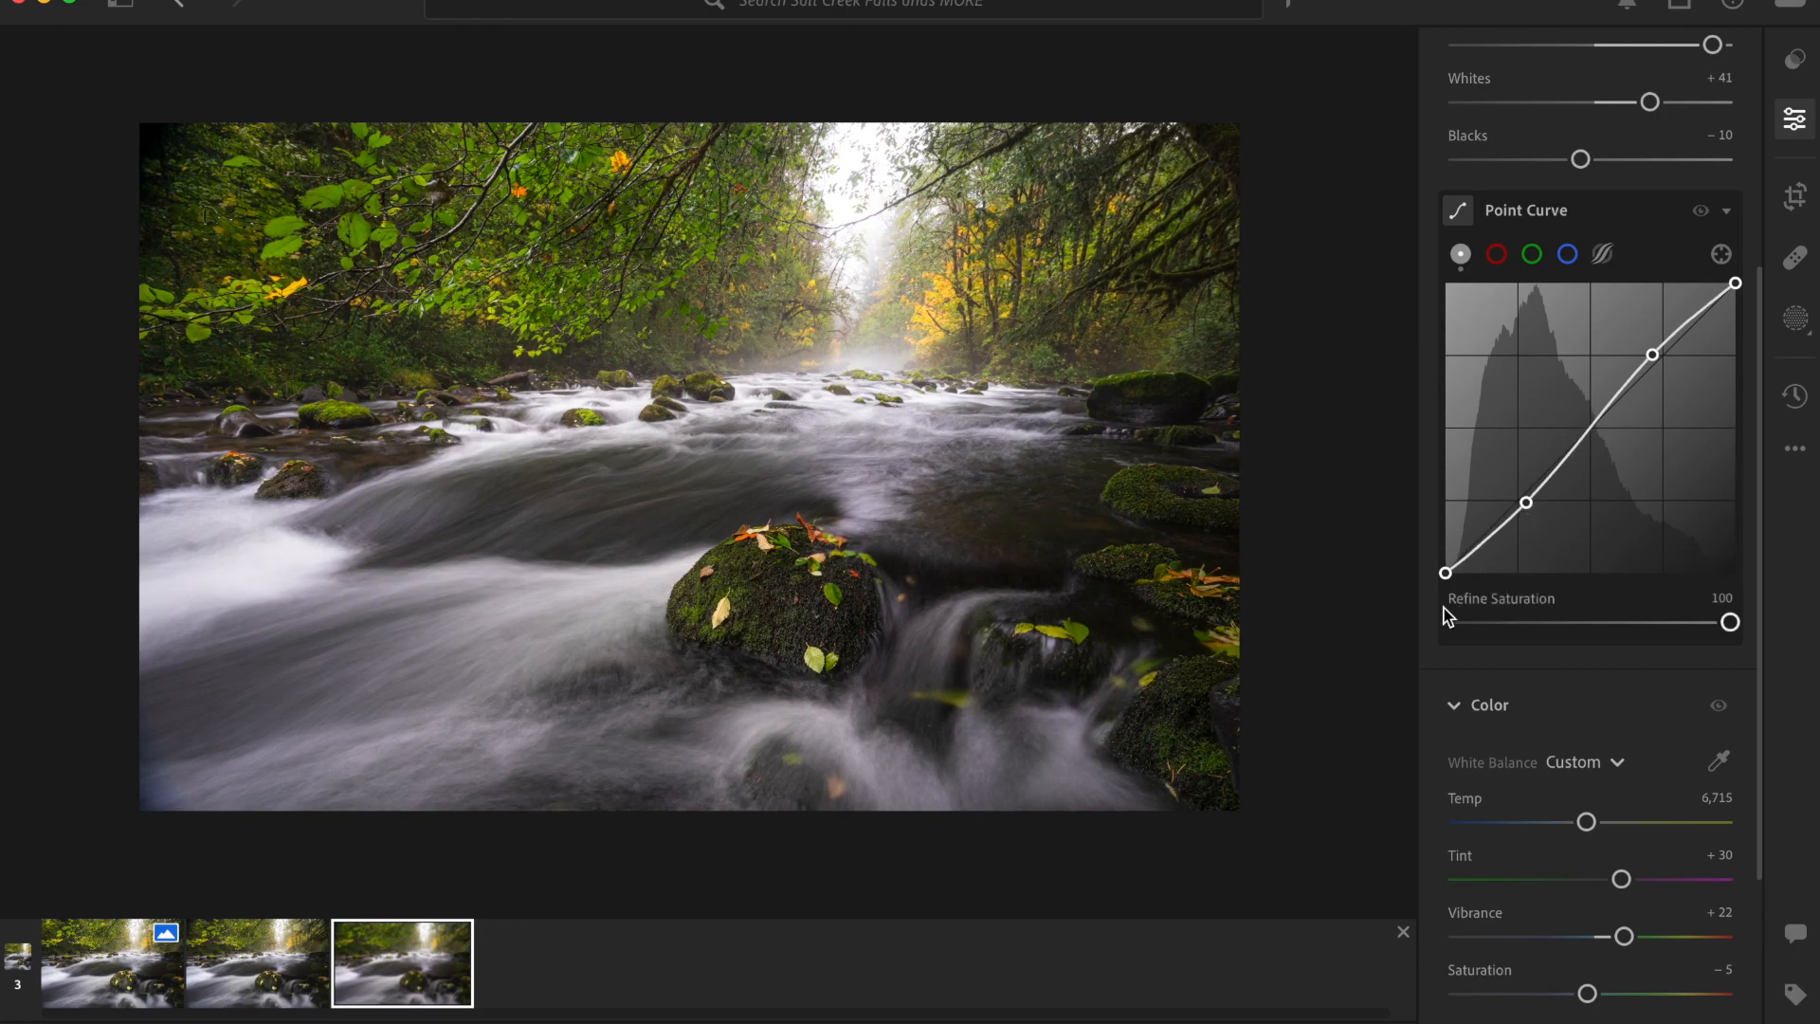
drag(1445, 573, 1444, 561)
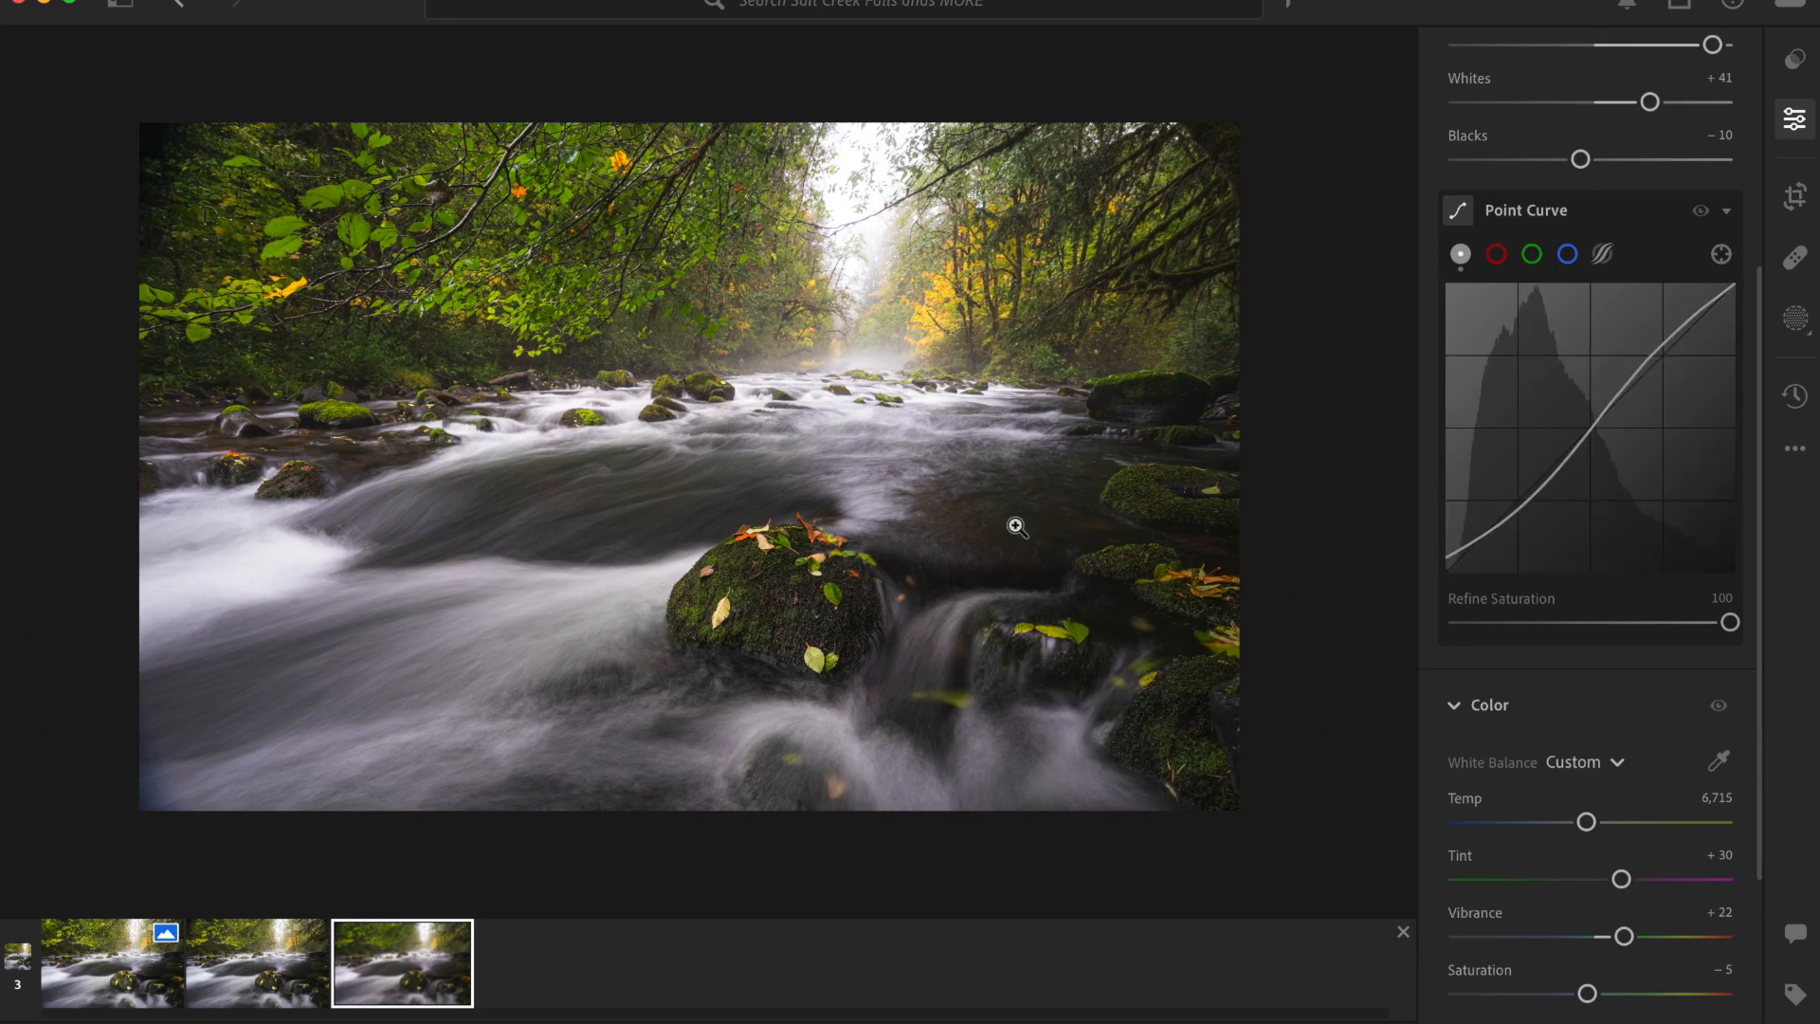
- Compare the photo with and without the Point Curve adjustment, leaving it enabled
click(1699, 206)
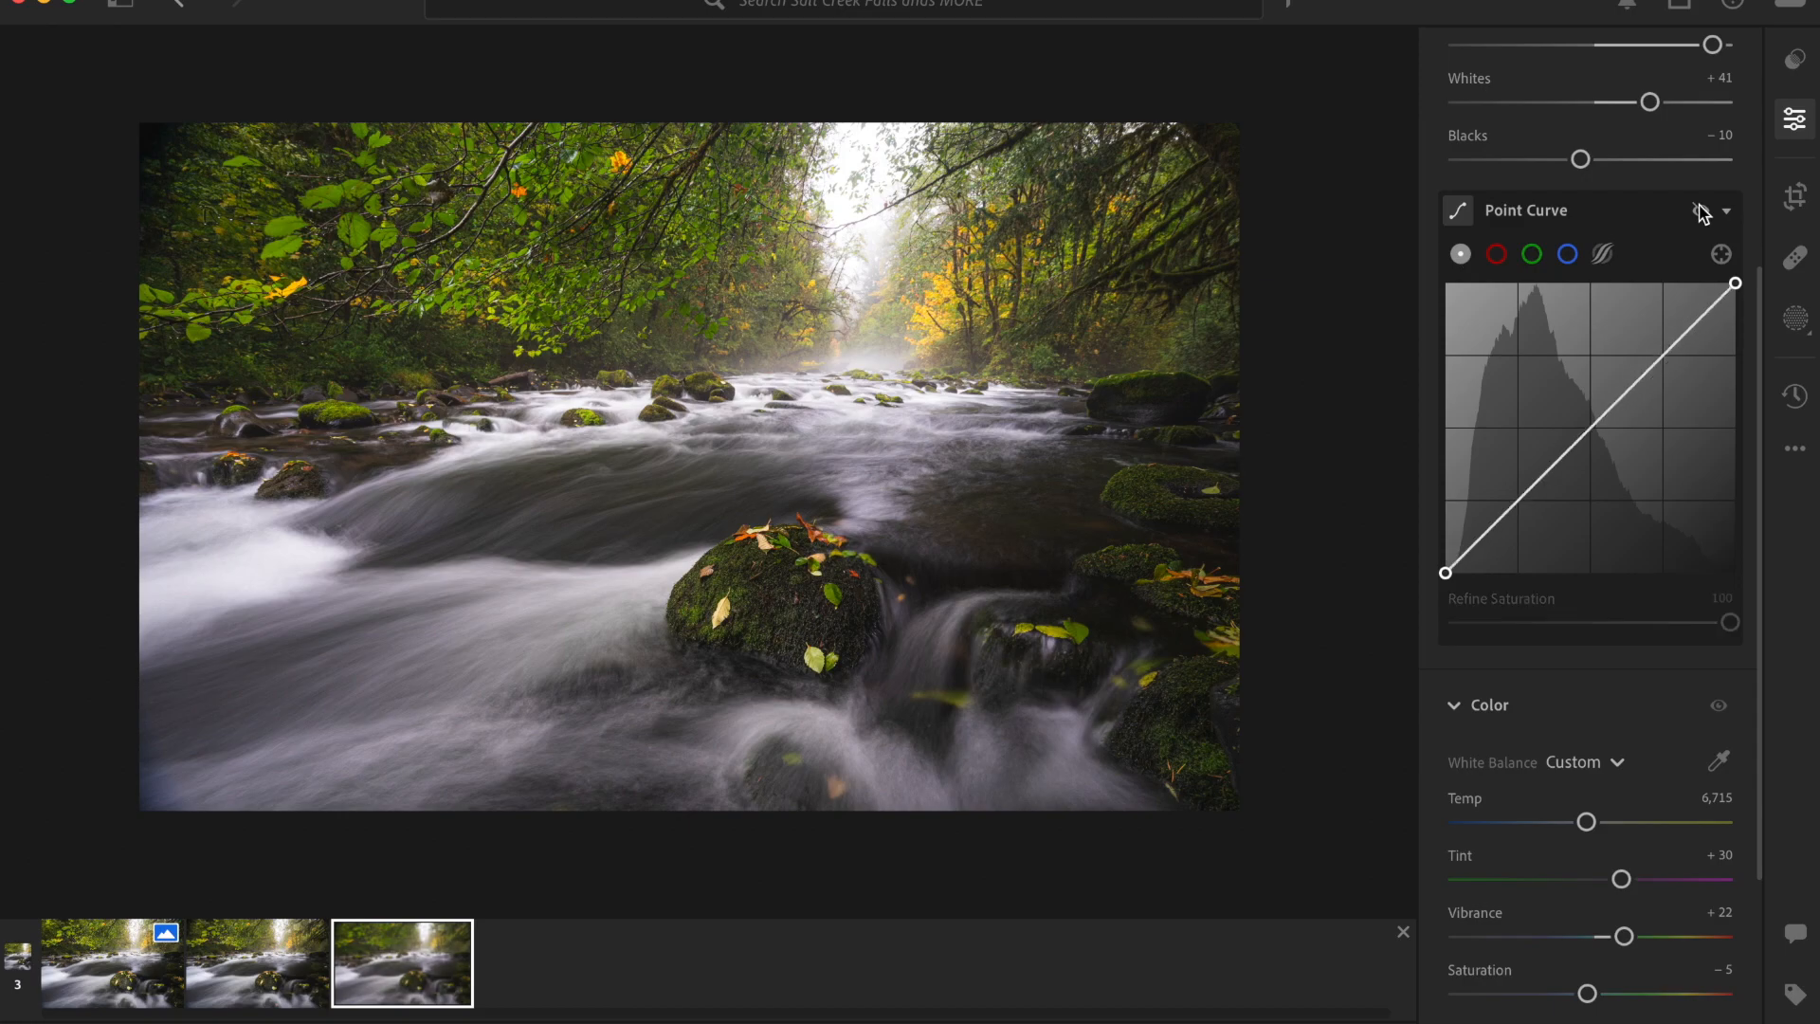
click(1699, 210)
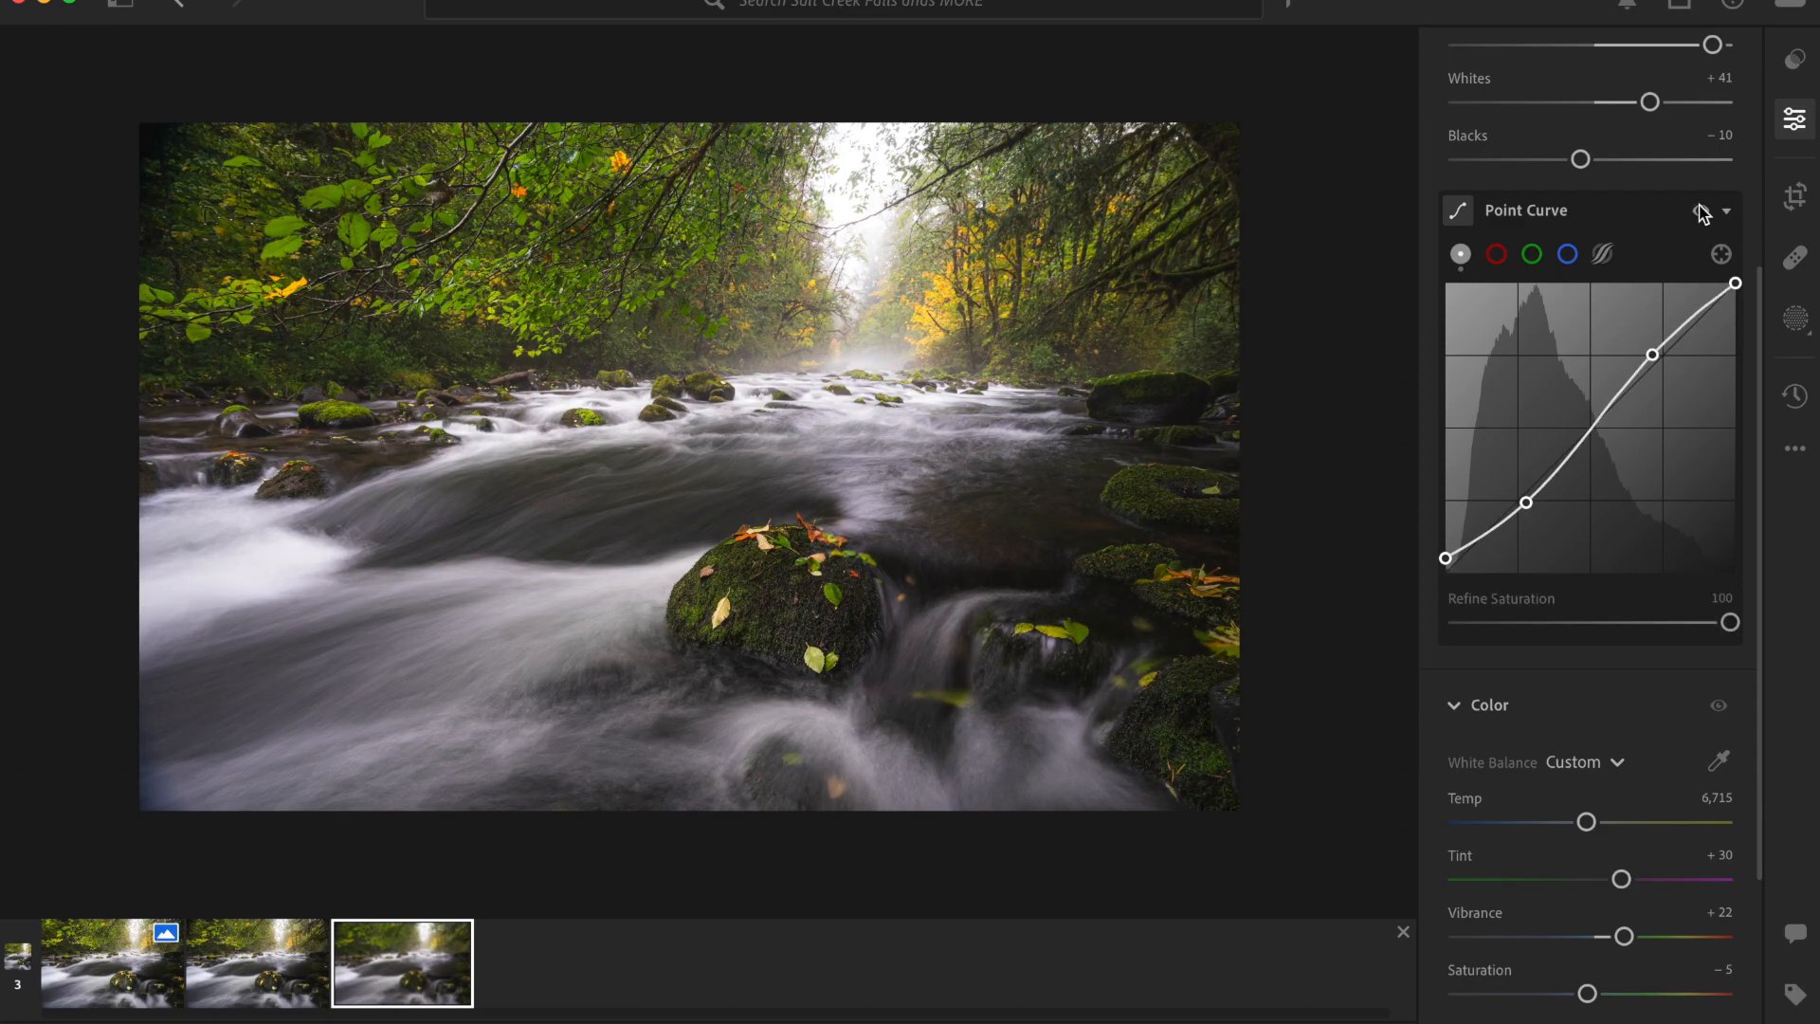
click(1700, 210)
click(1699, 210)
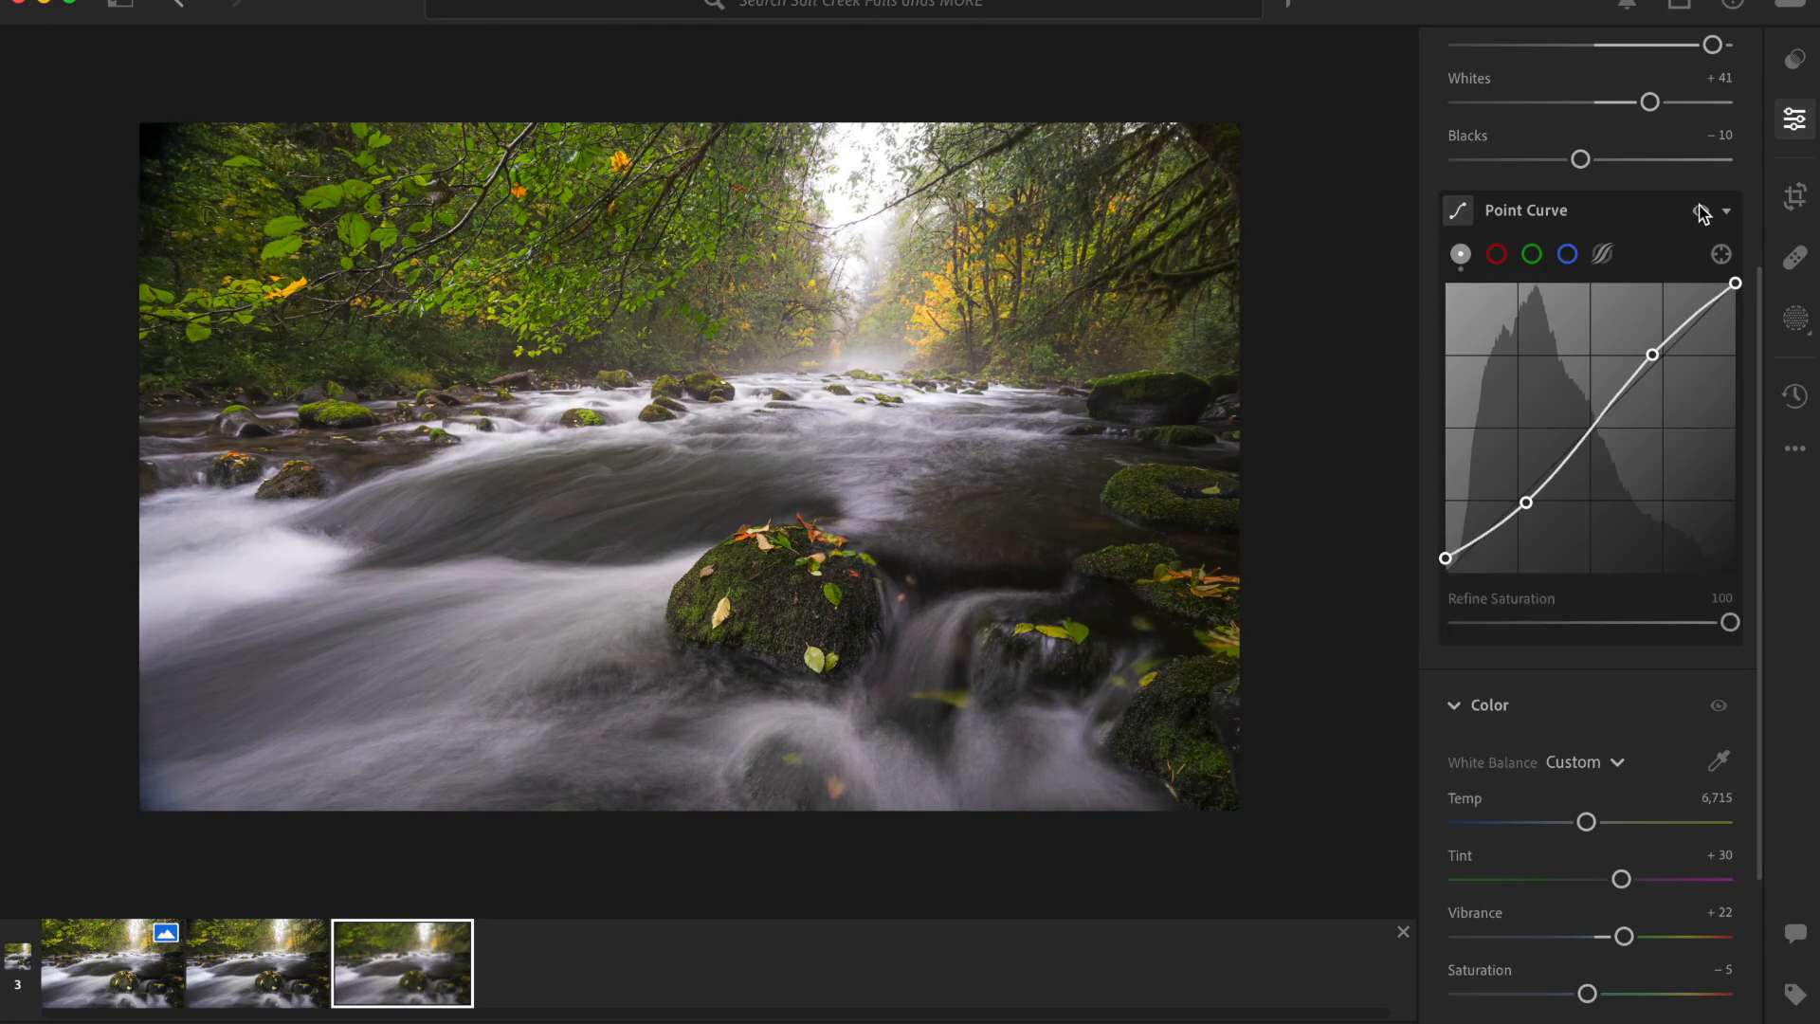
click(1700, 209)
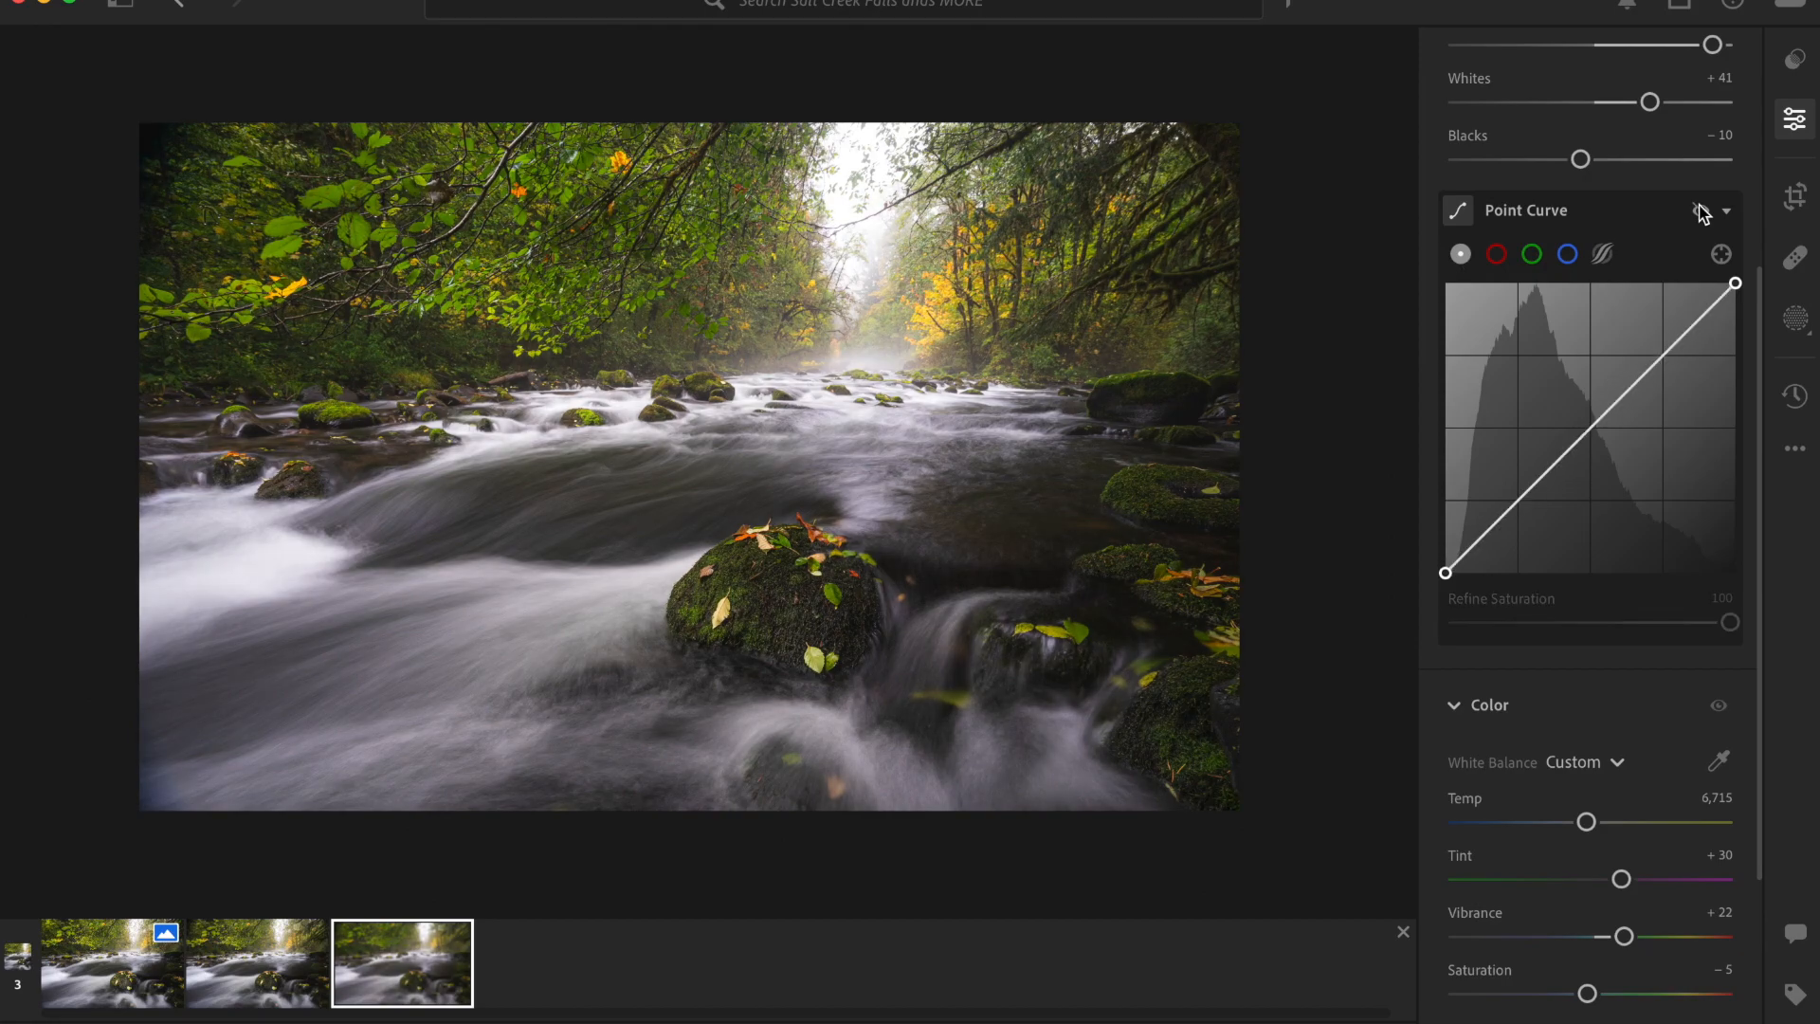
click(1699, 210)
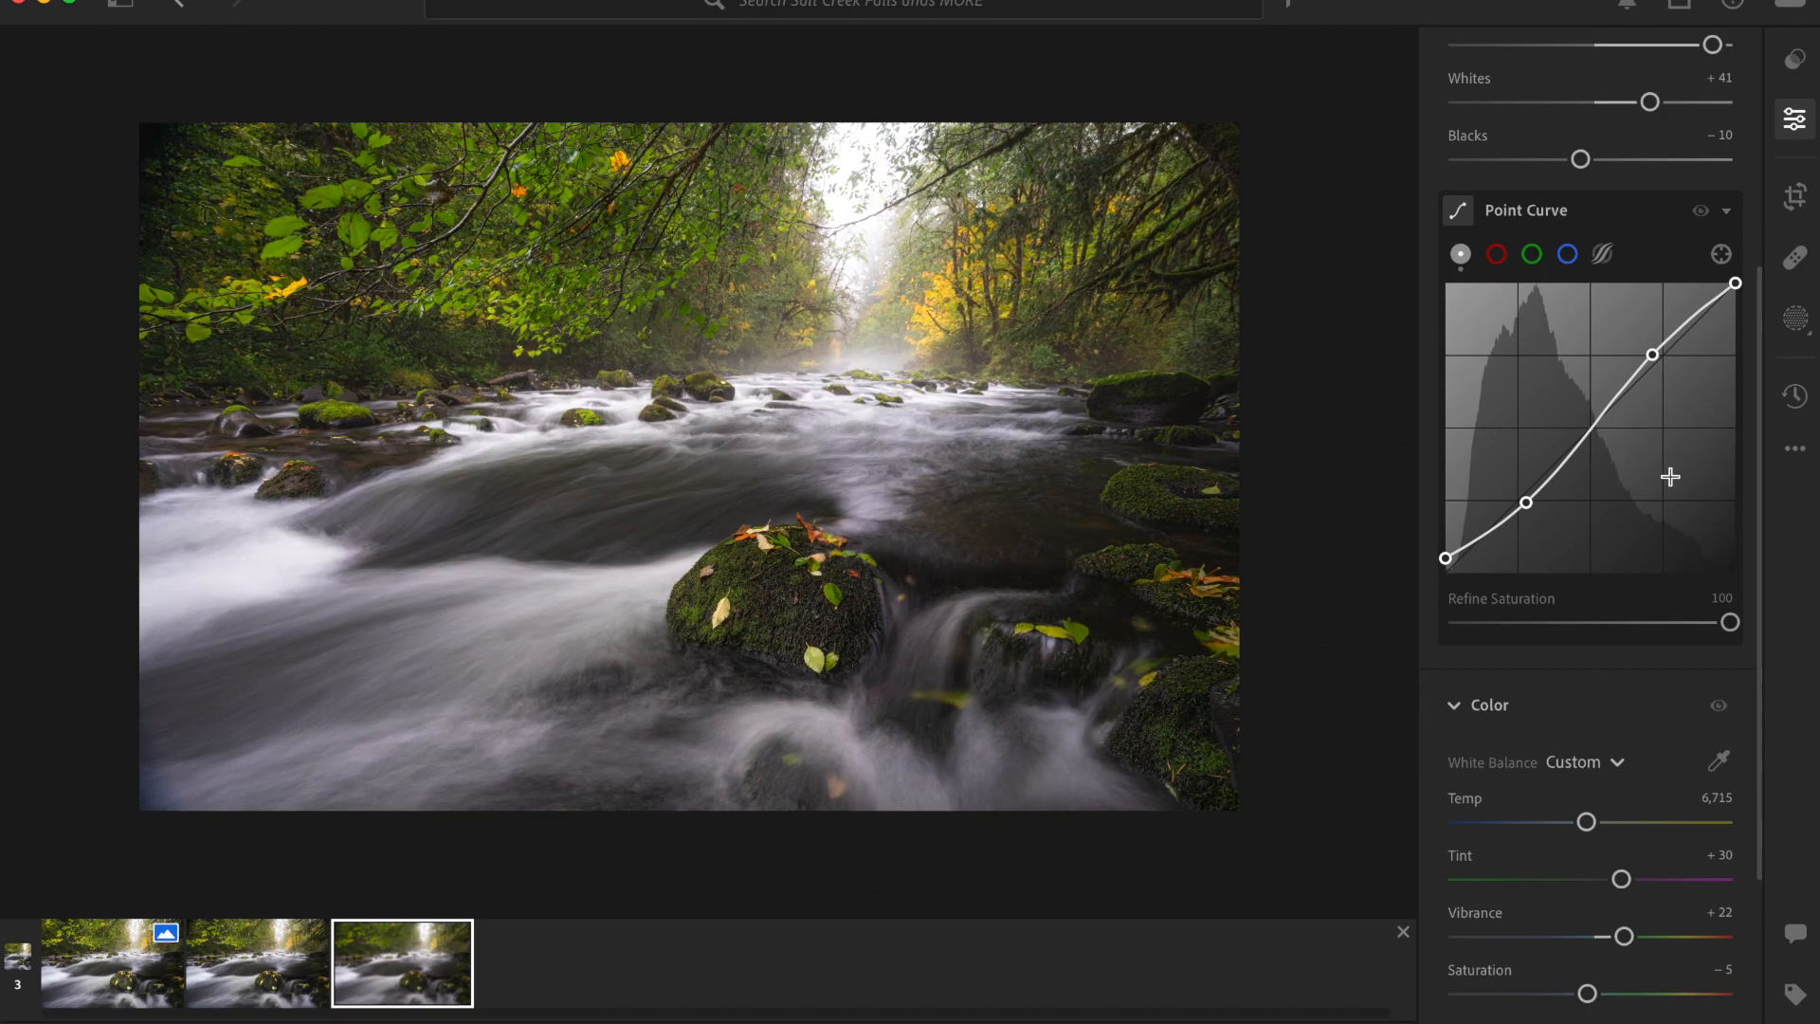
- Review the Light and Color settings and compare the curve-adjusted photo with its original
scroll(1580, 426, up, 5)
drag(1599, 343, 1600, 346)
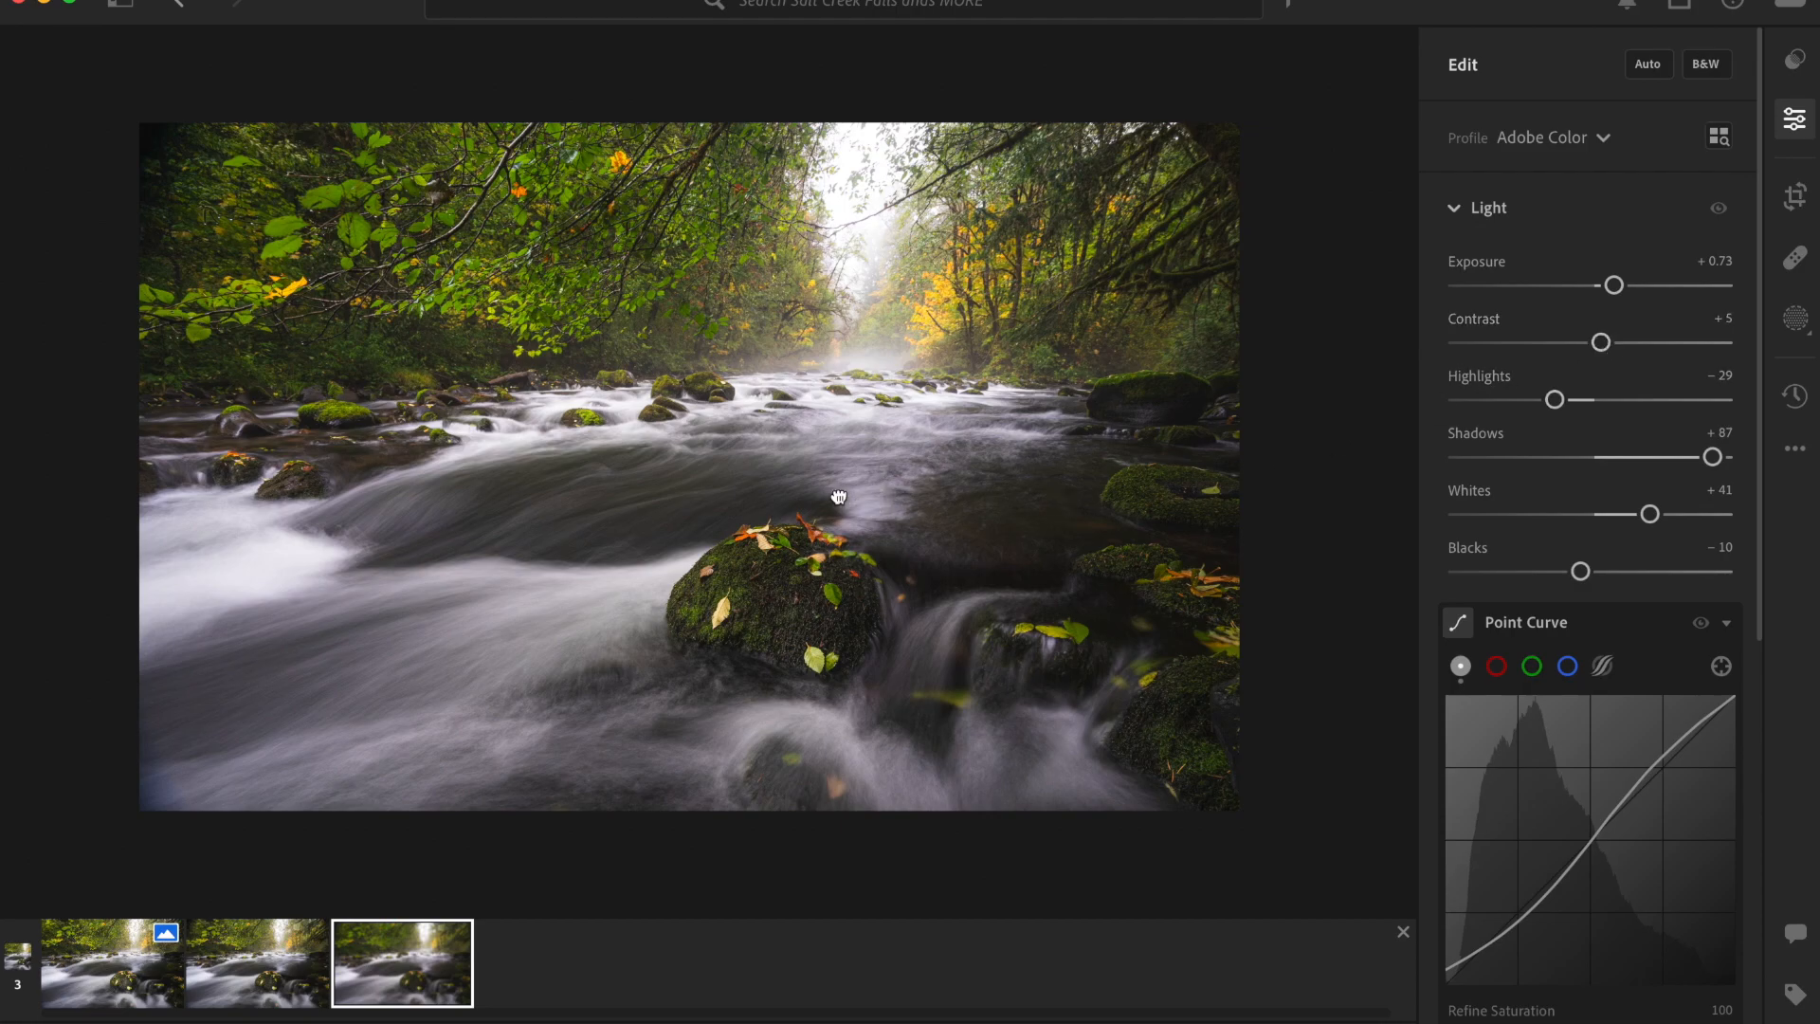
drag(839, 495, 839, 503)
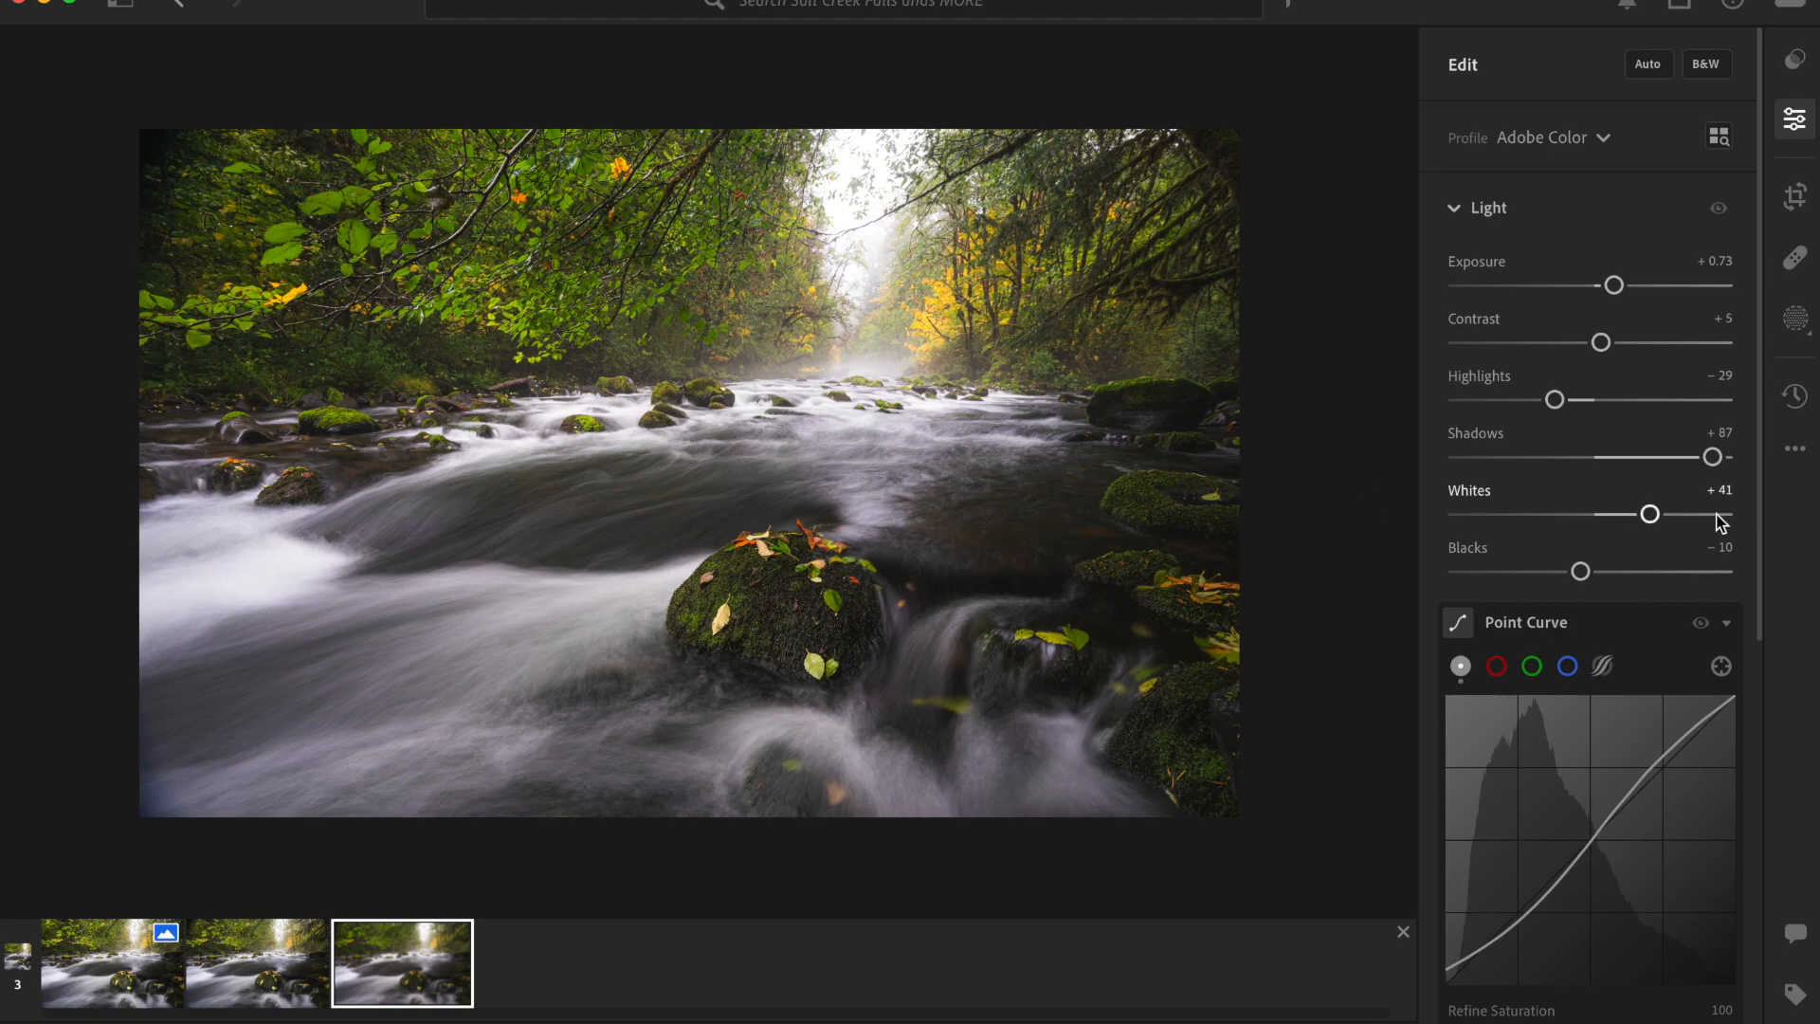
scroll(1638, 527, down, 5)
scroll(1634, 520, down, 4)
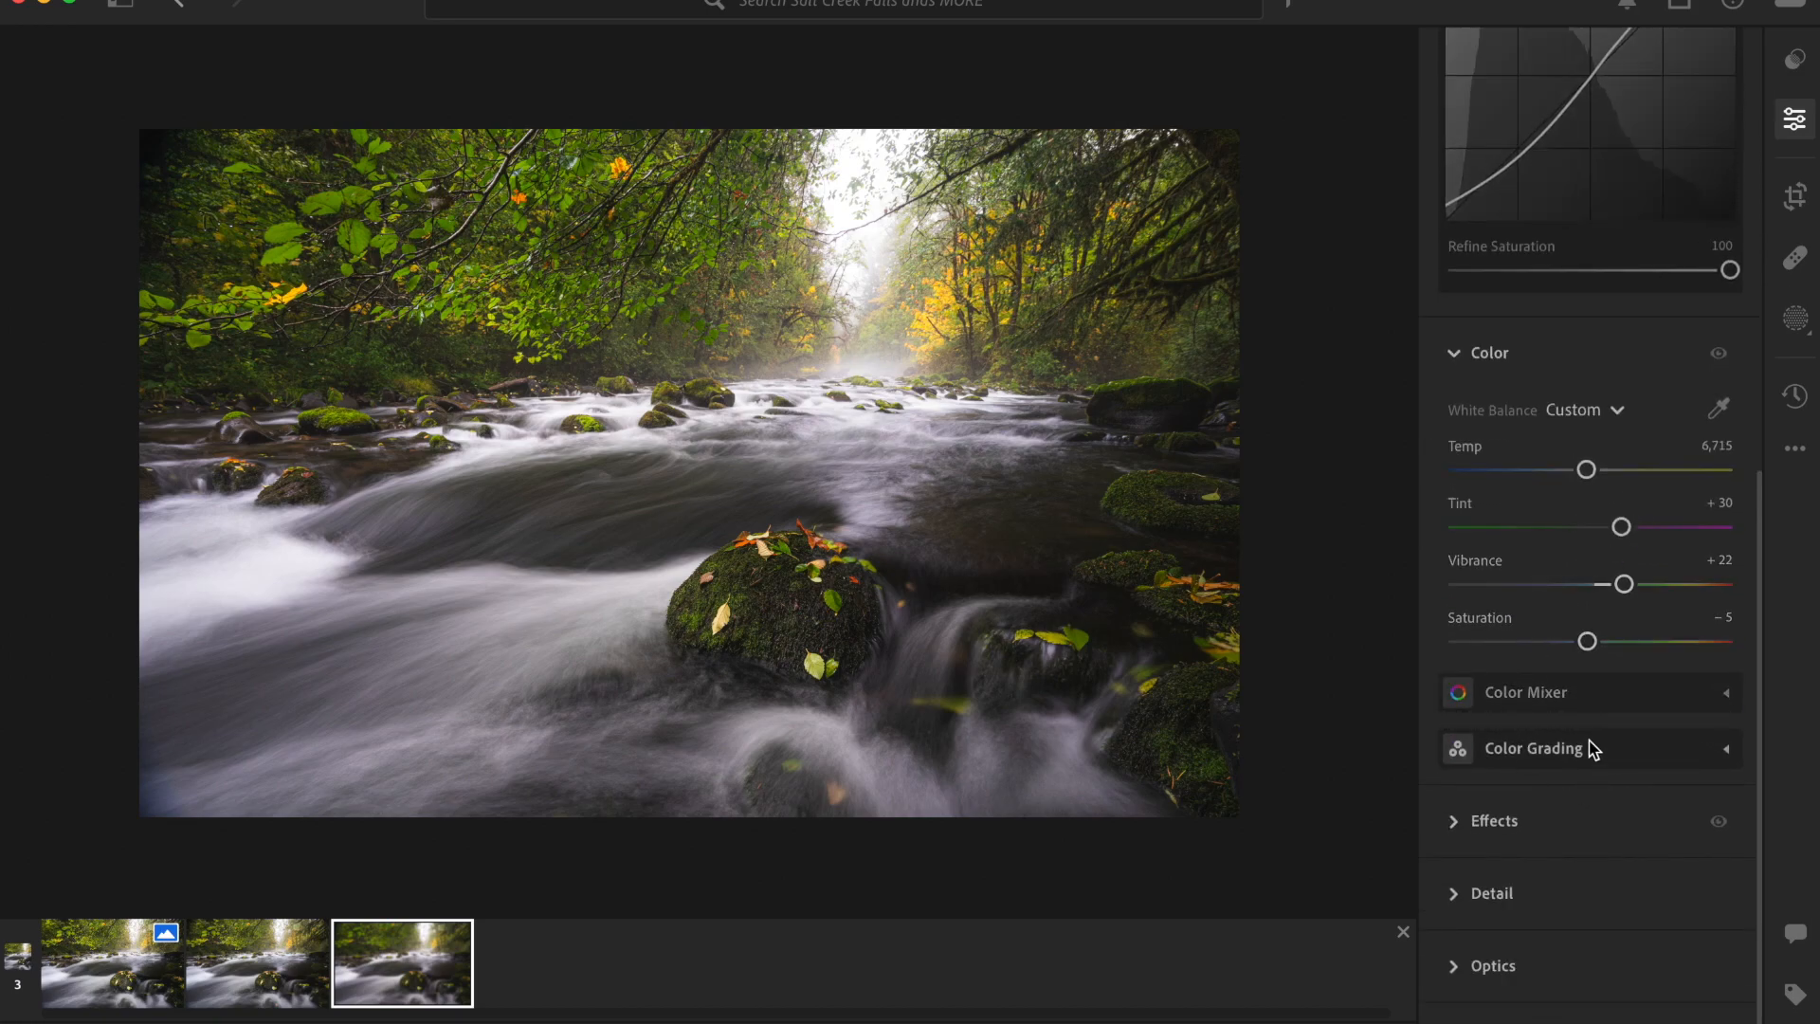
scroll(1584, 540, up, 5)
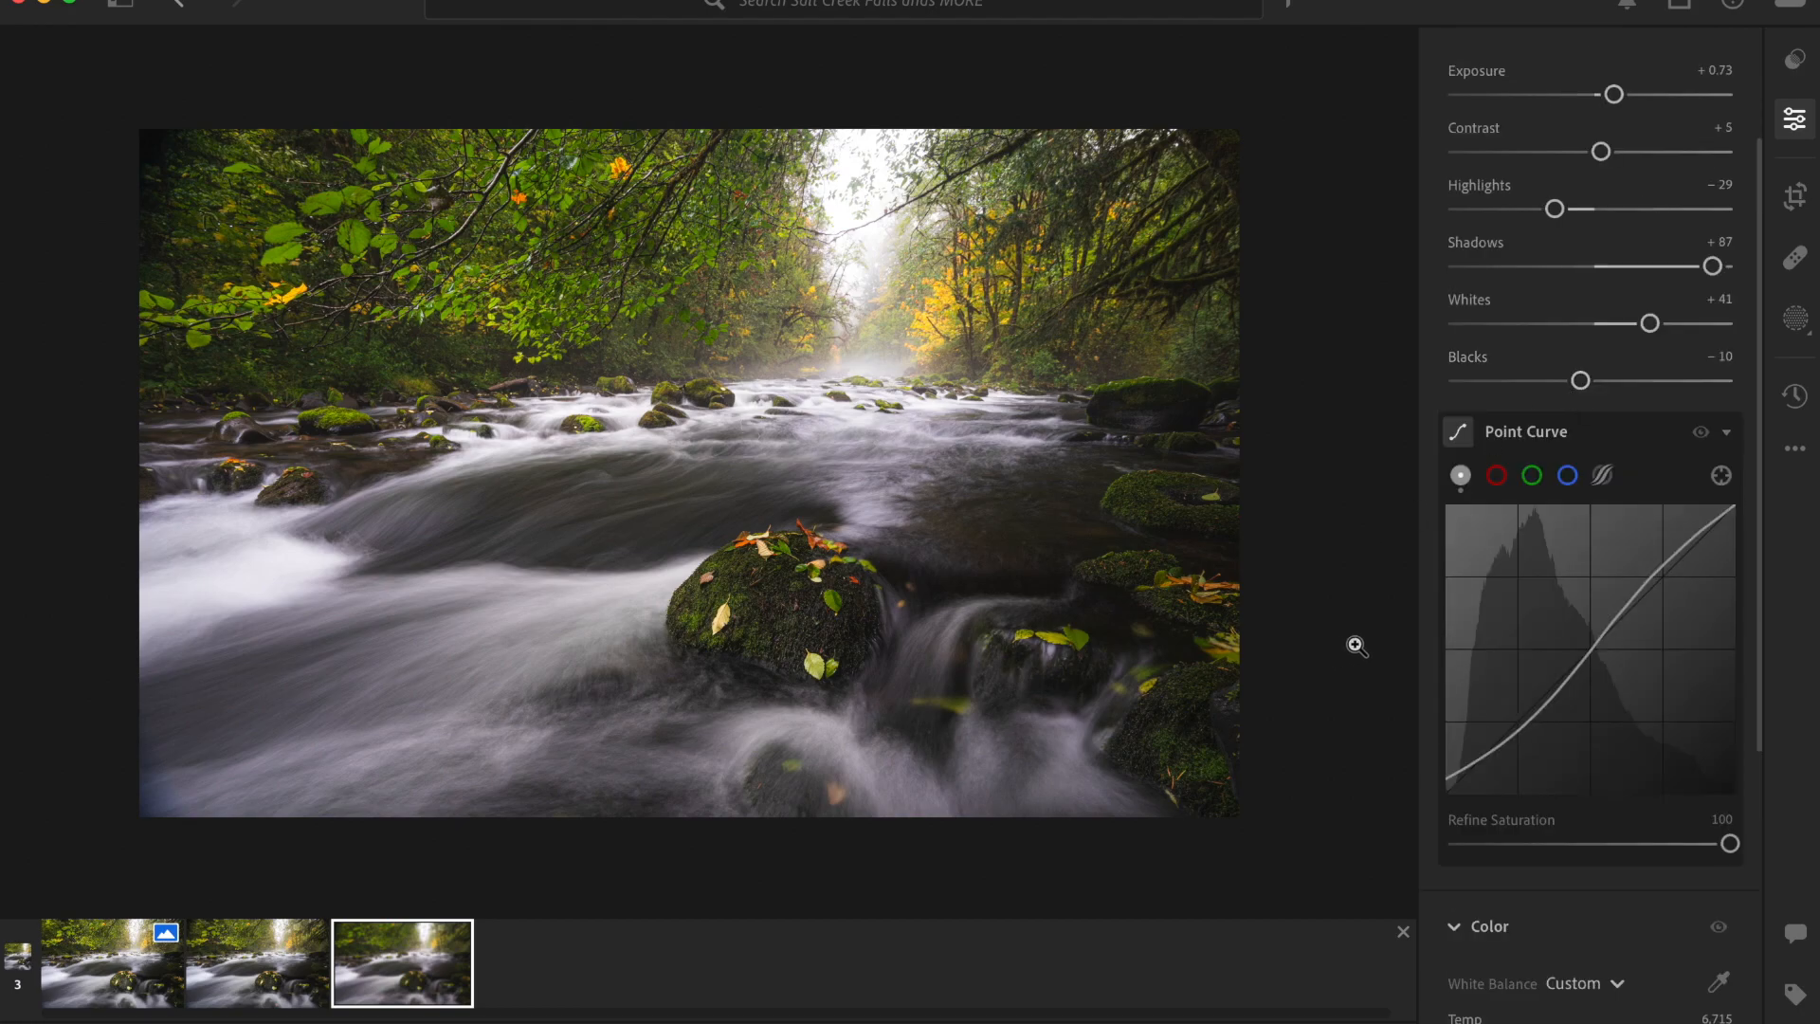
key(backslash)
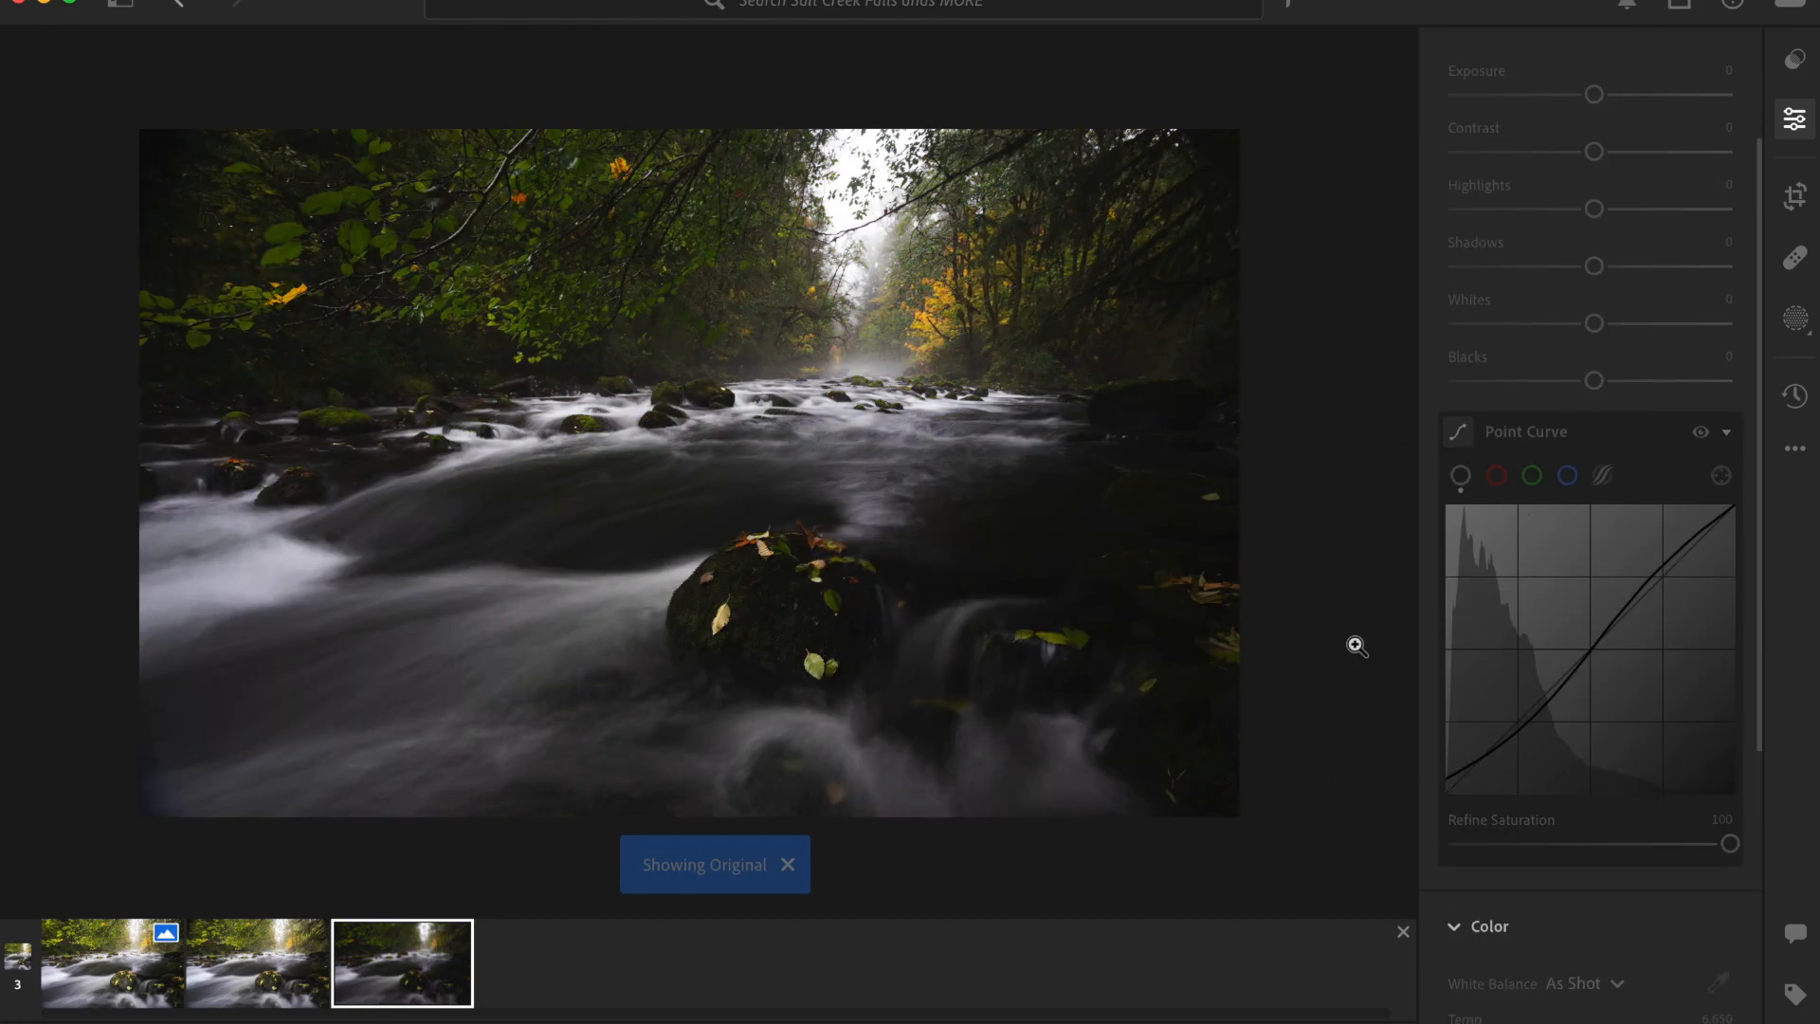
key(backslash)
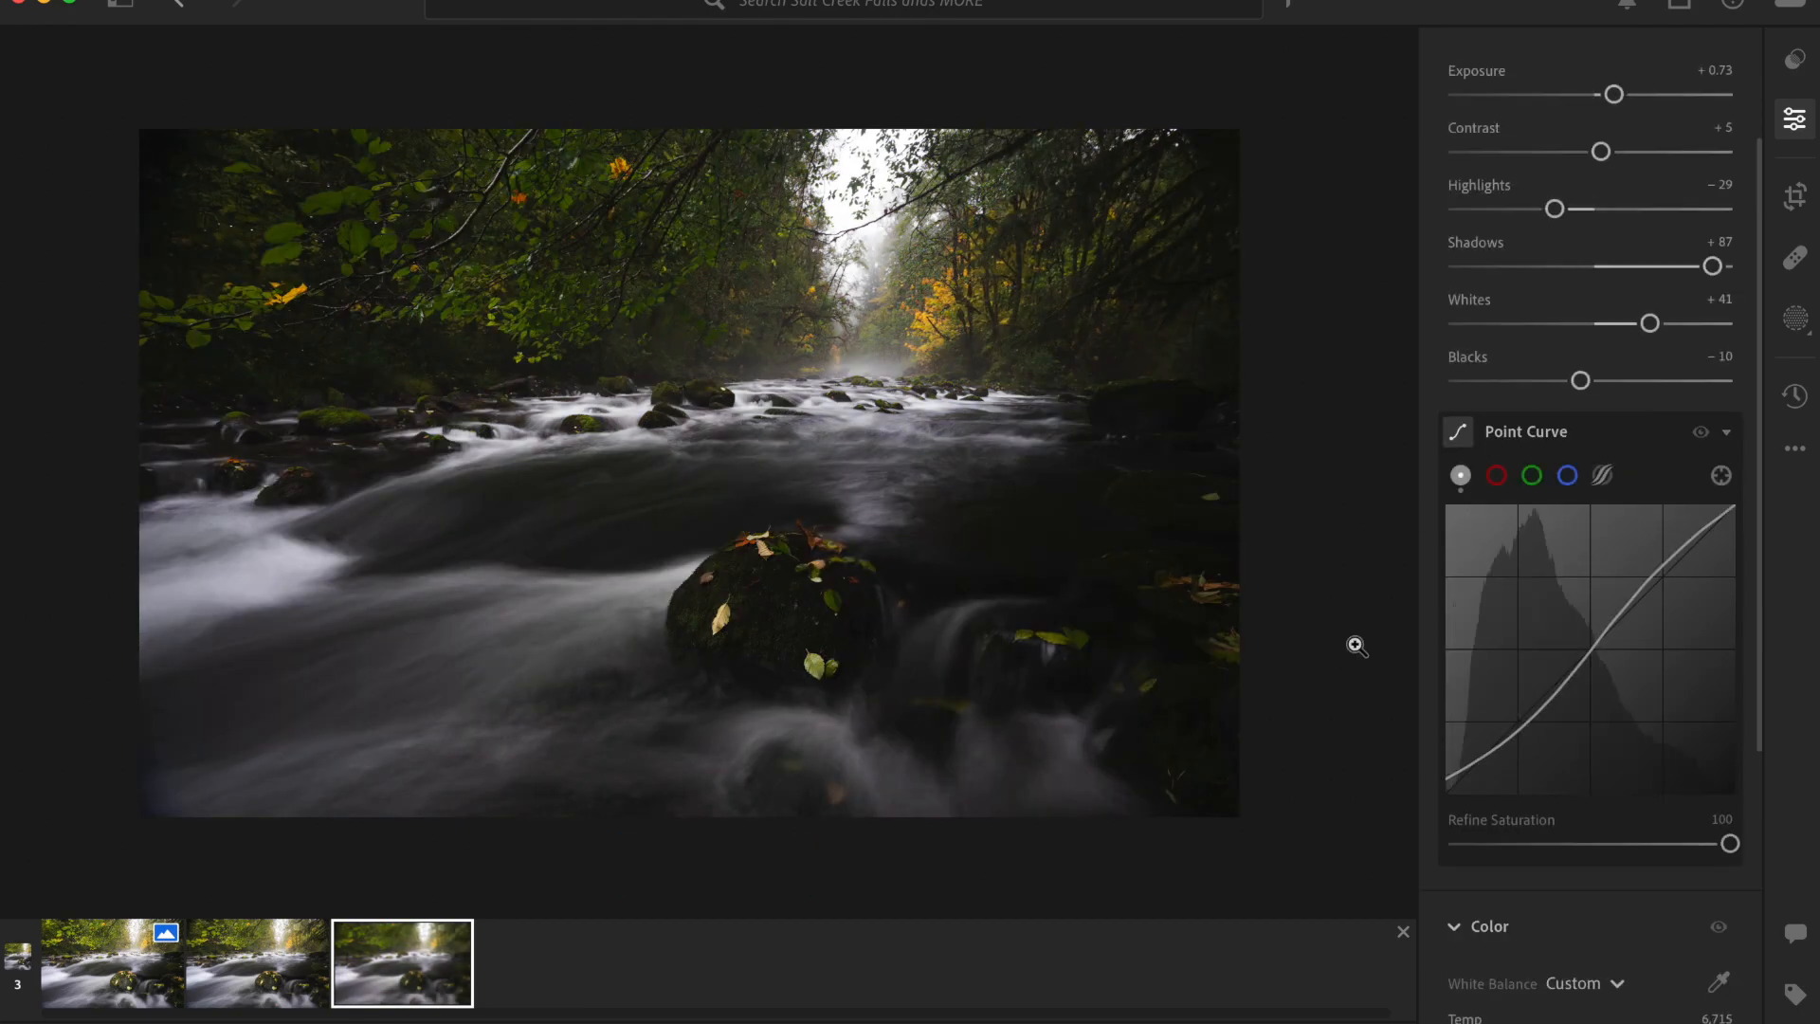
key(backslash)
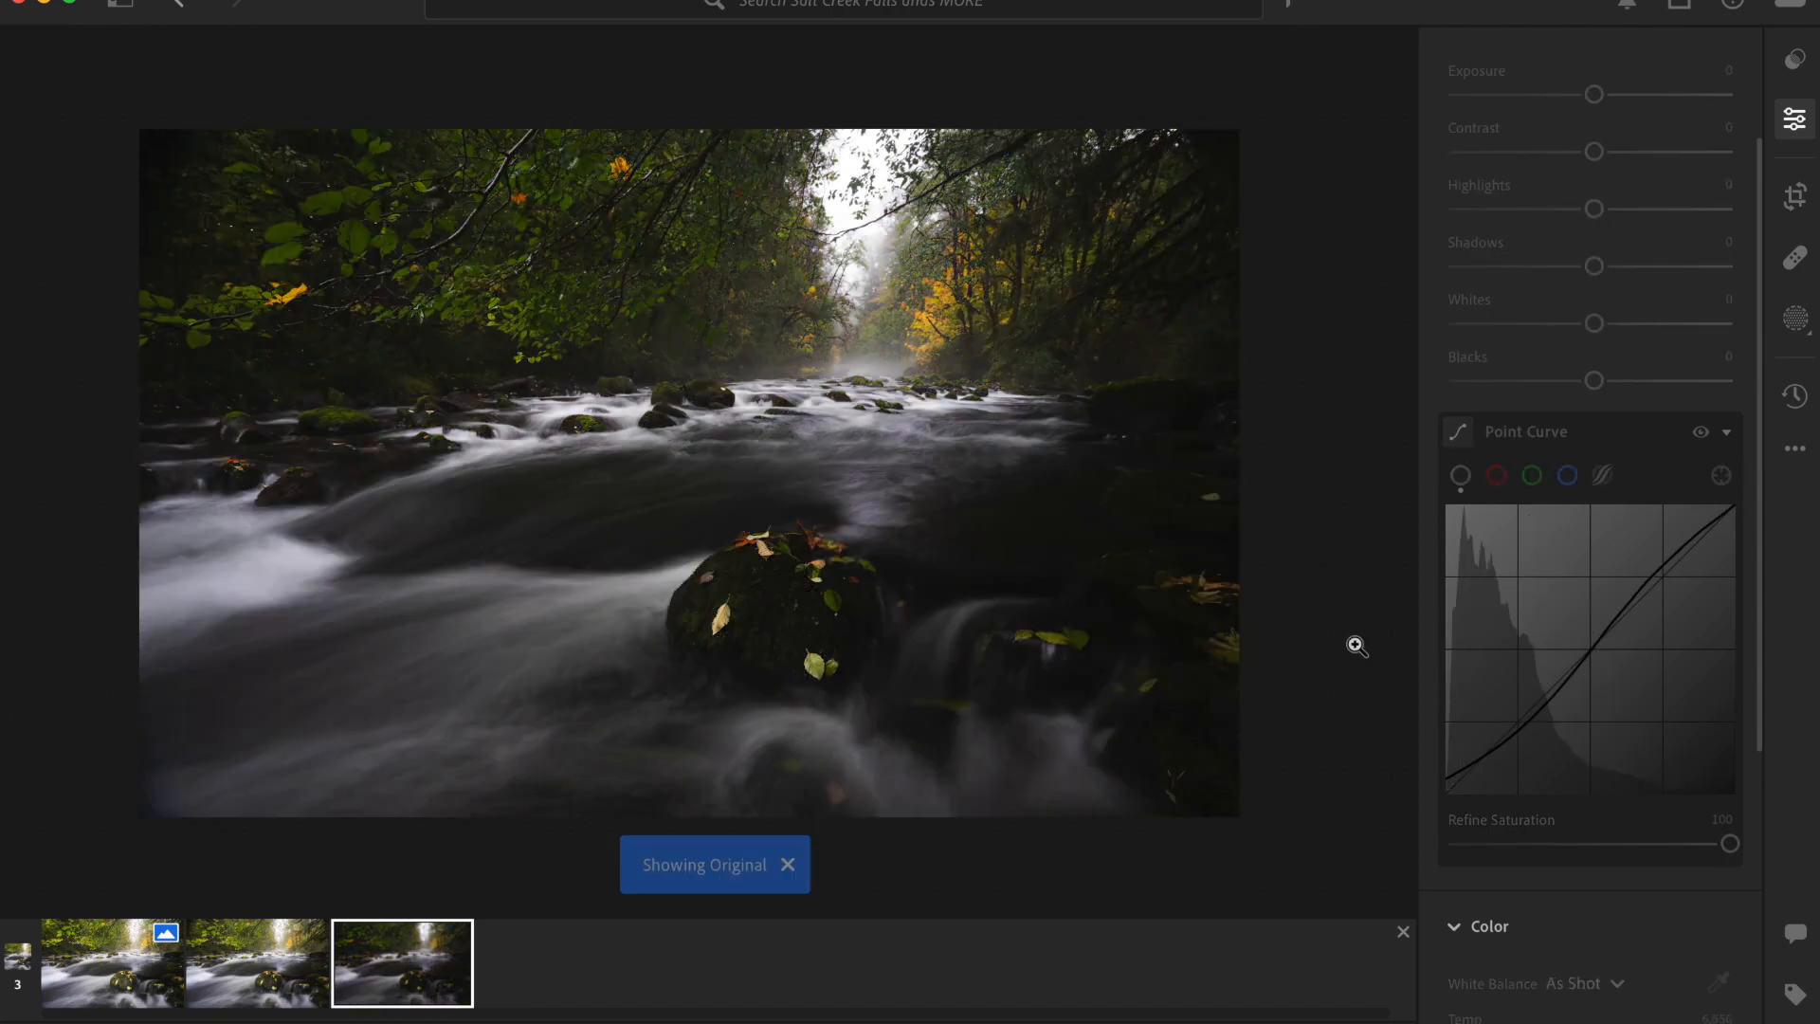
key(backslash)
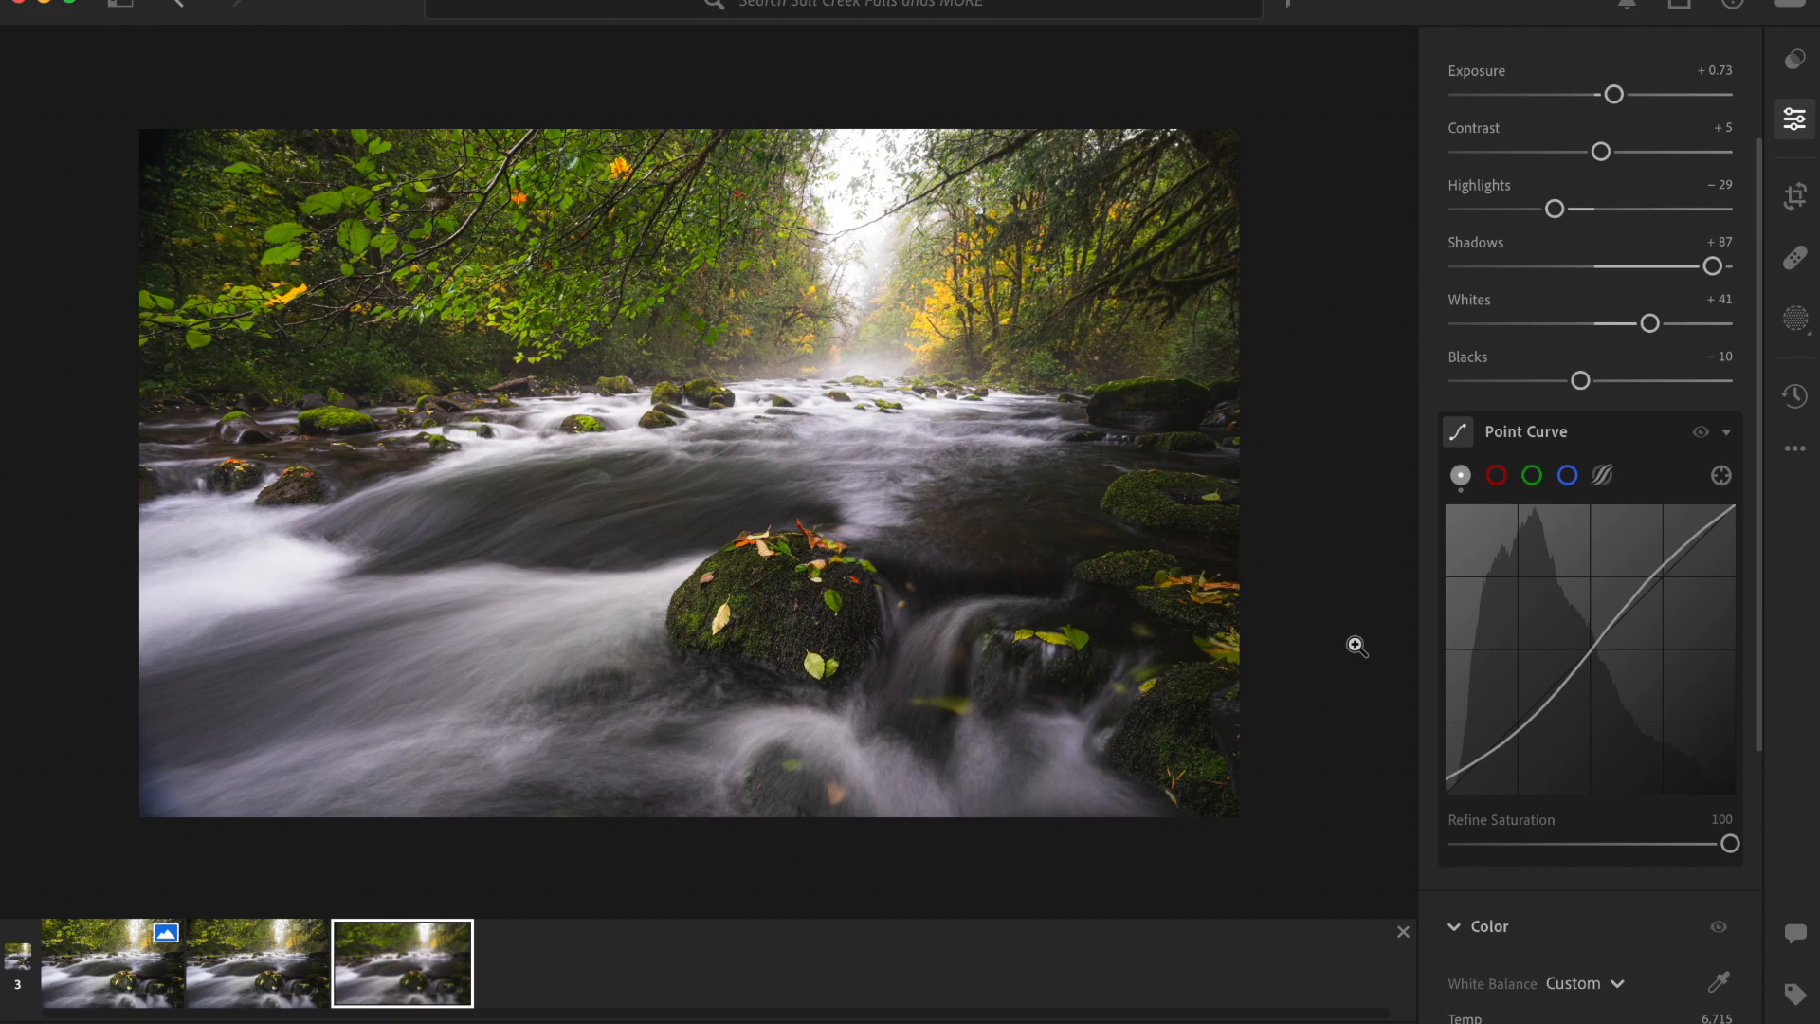
- Add a radial gradient mask over the mossy foreground rock, centred on it, with Feather set to 40
scroll(1589, 555, down, 6)
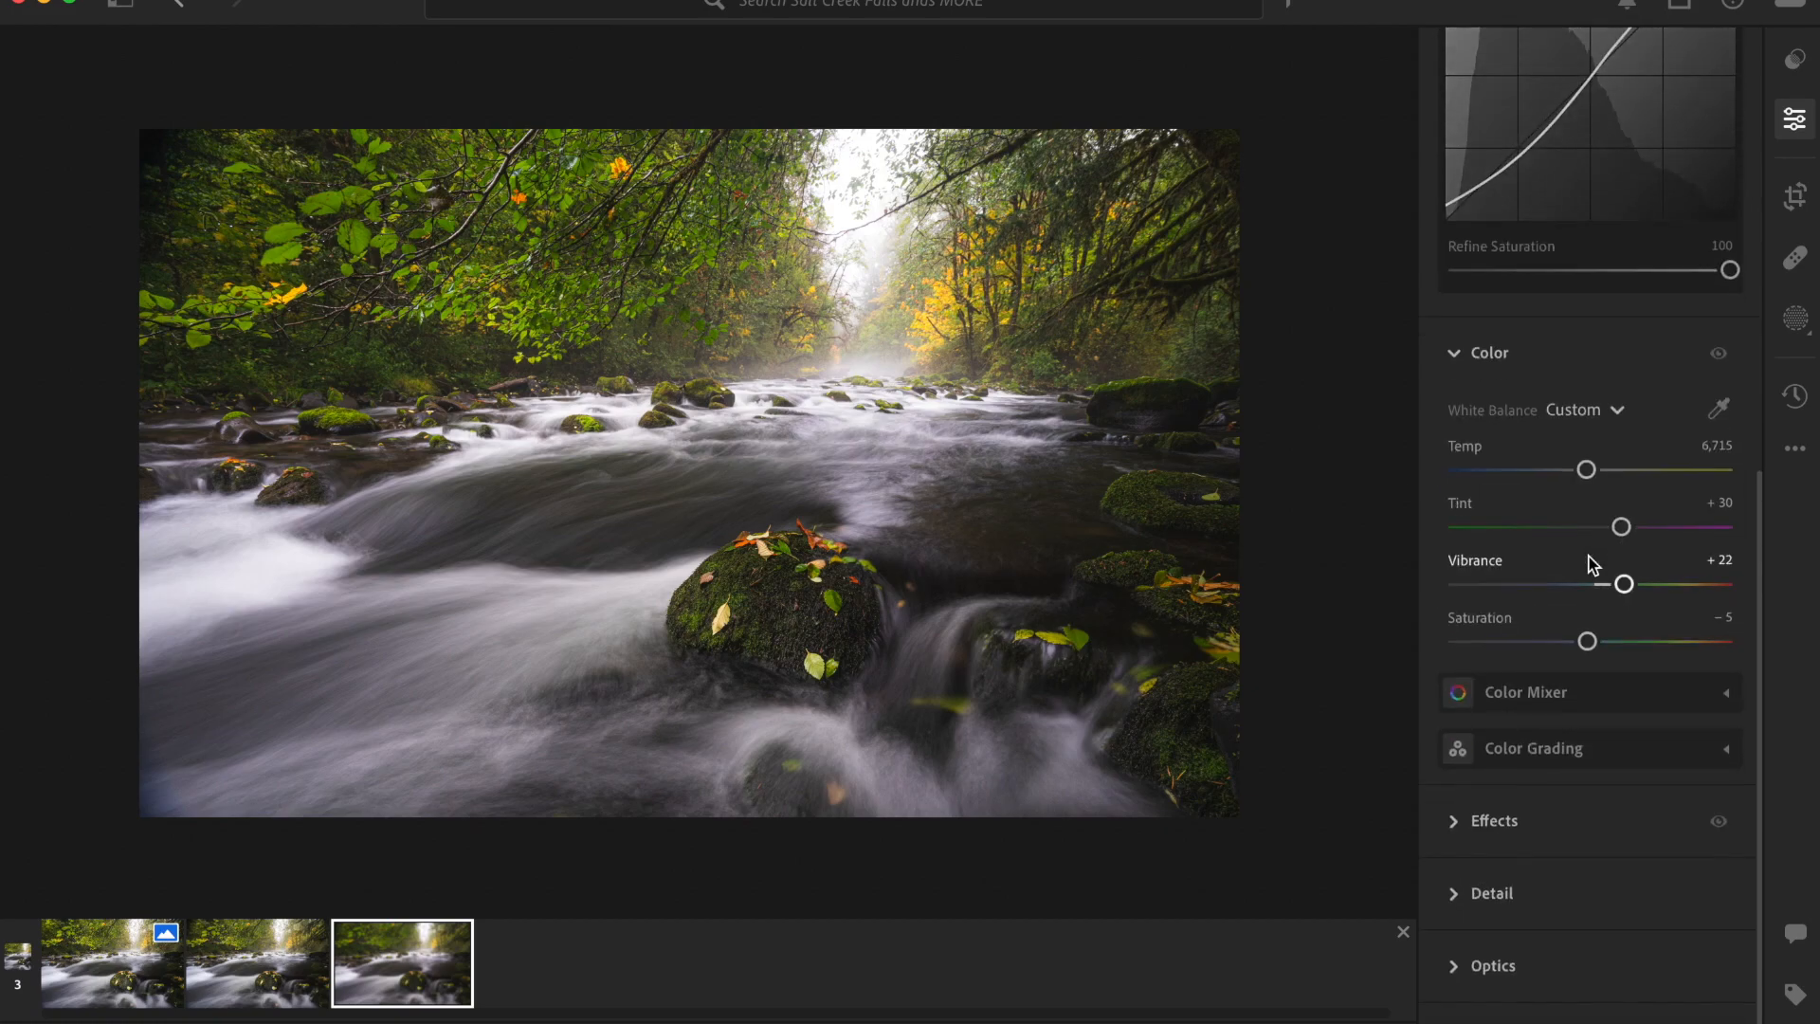
click(1795, 319)
click(1513, 409)
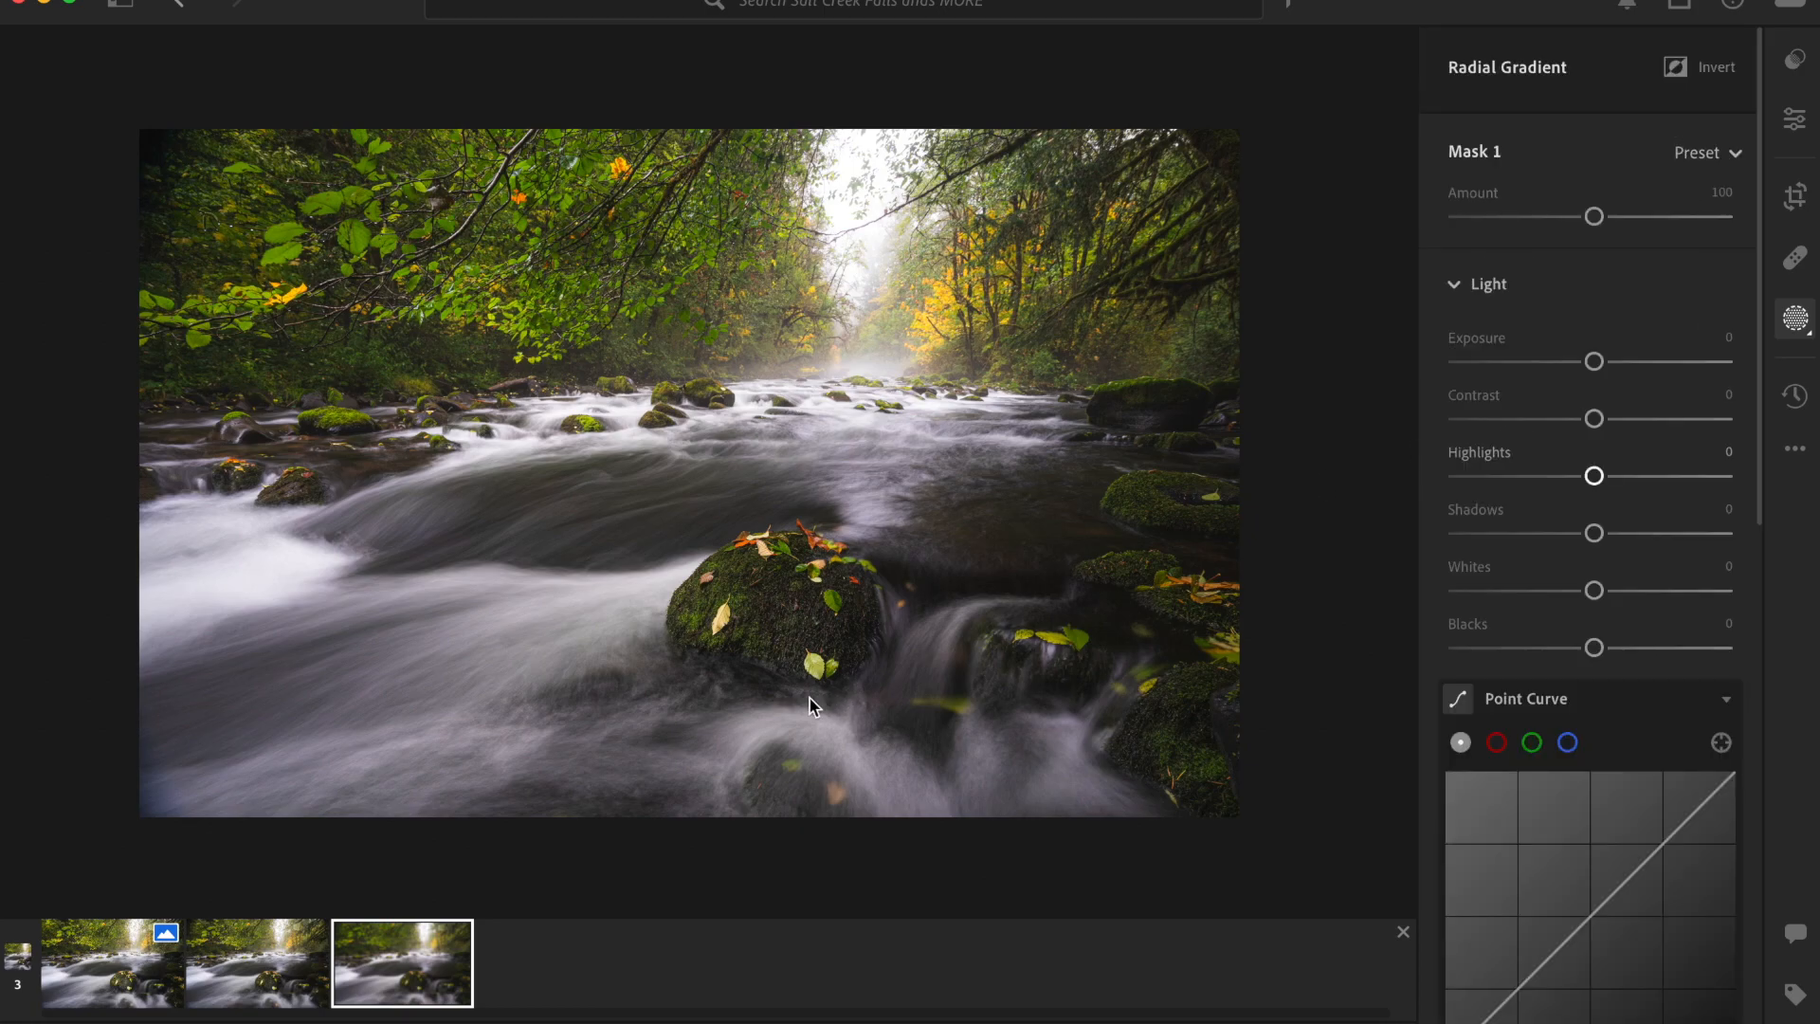
drag(774, 580, 899, 666)
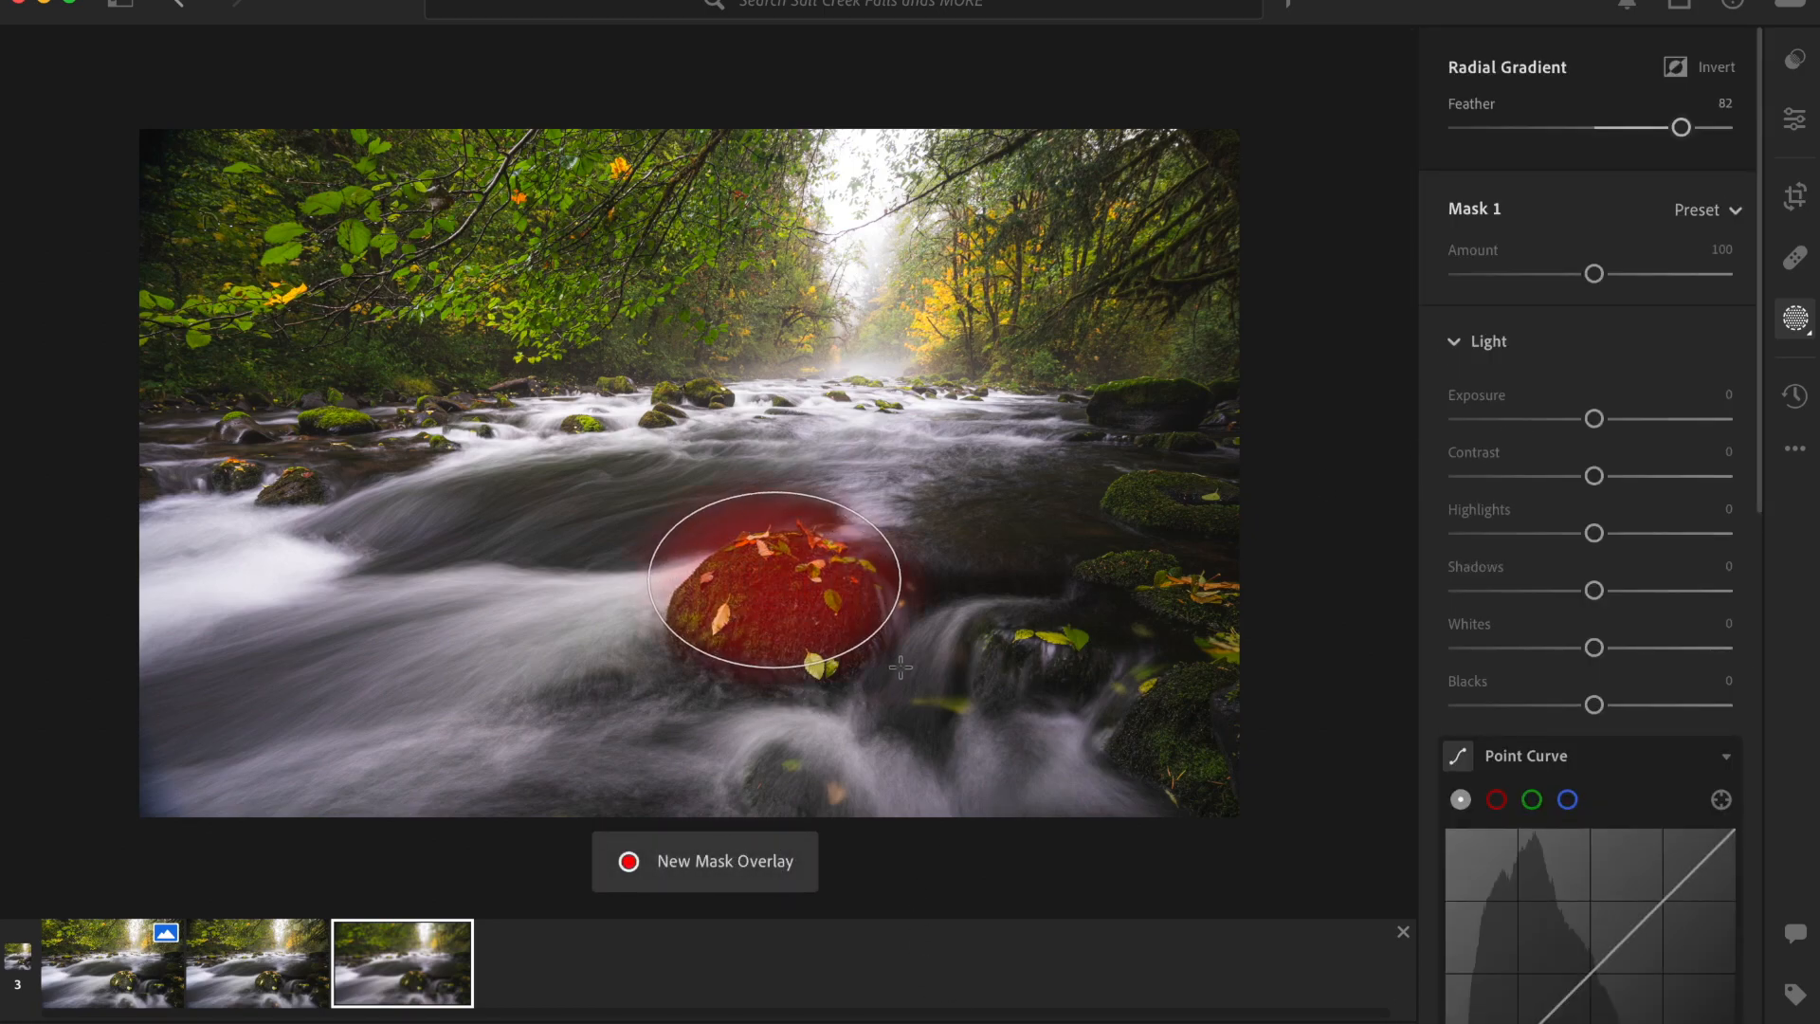
drag(775, 579, 702, 607)
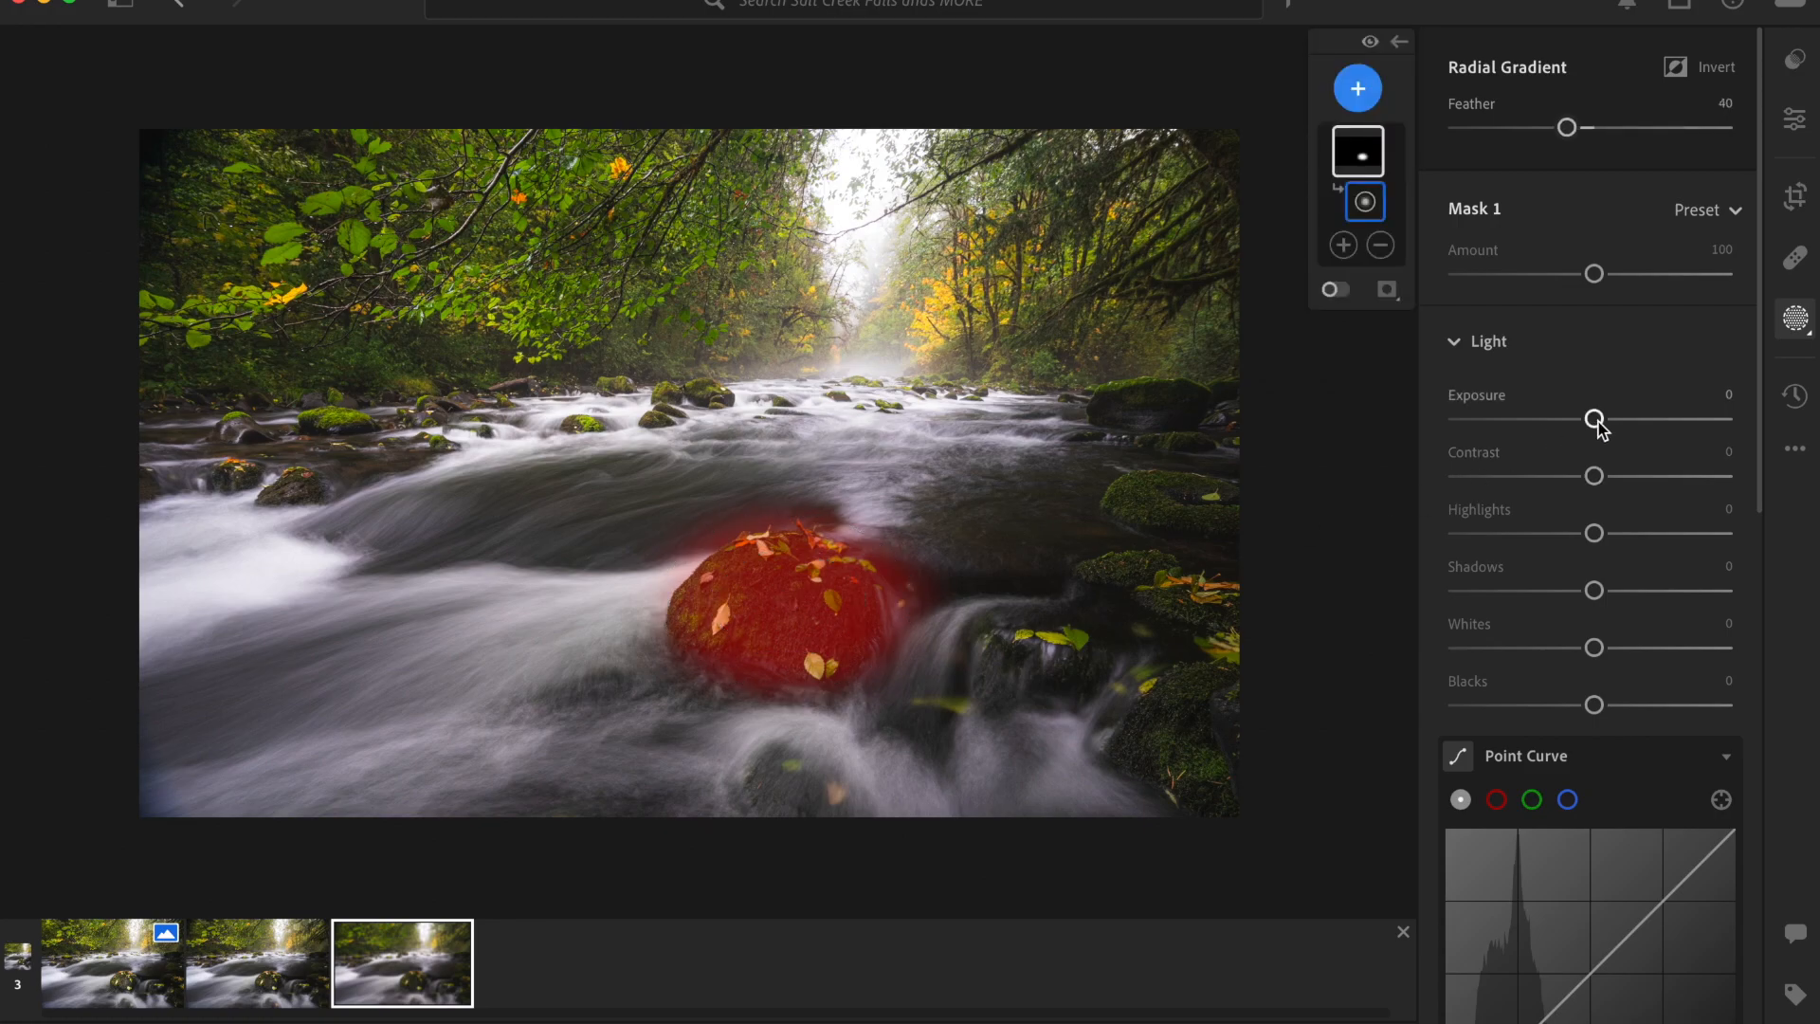
- Set the rock mask's Exposure to +0.52 and Highlights to −30, and raise its Clarity slightly
drag(1603, 421, 1618, 421)
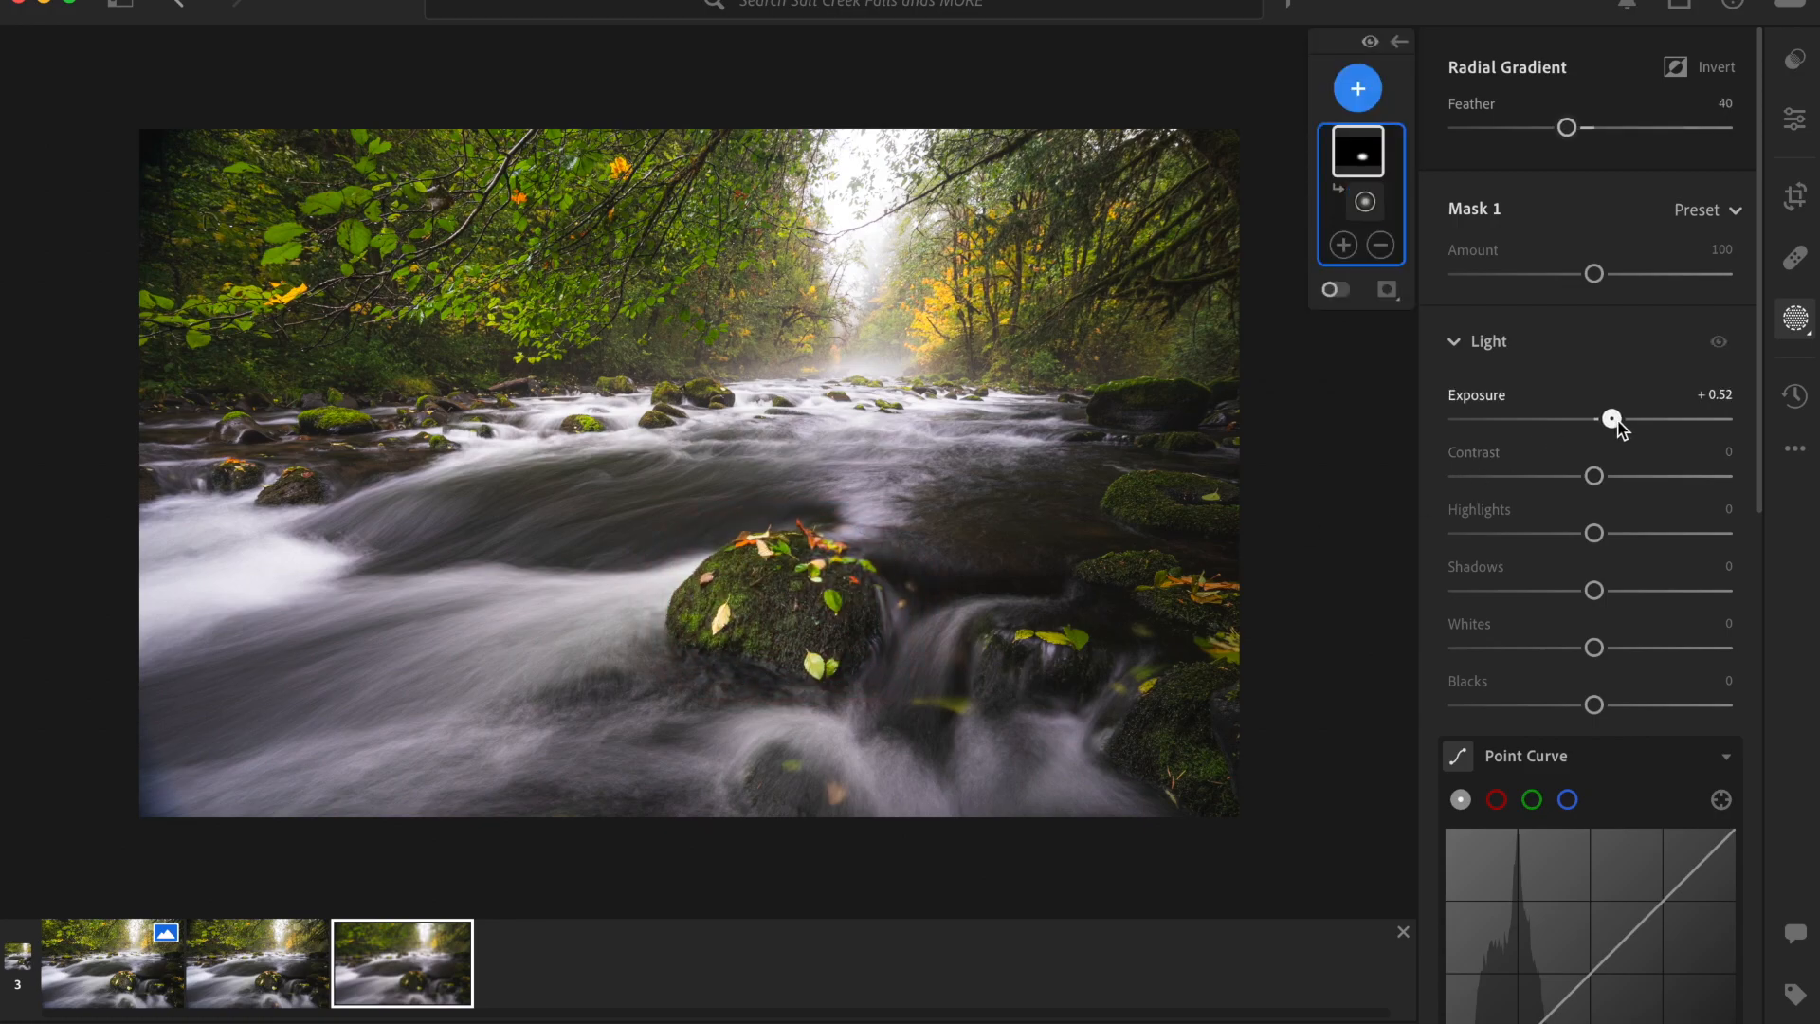
drag(1601, 541, 1589, 542)
scroll(1588, 538, down, 10)
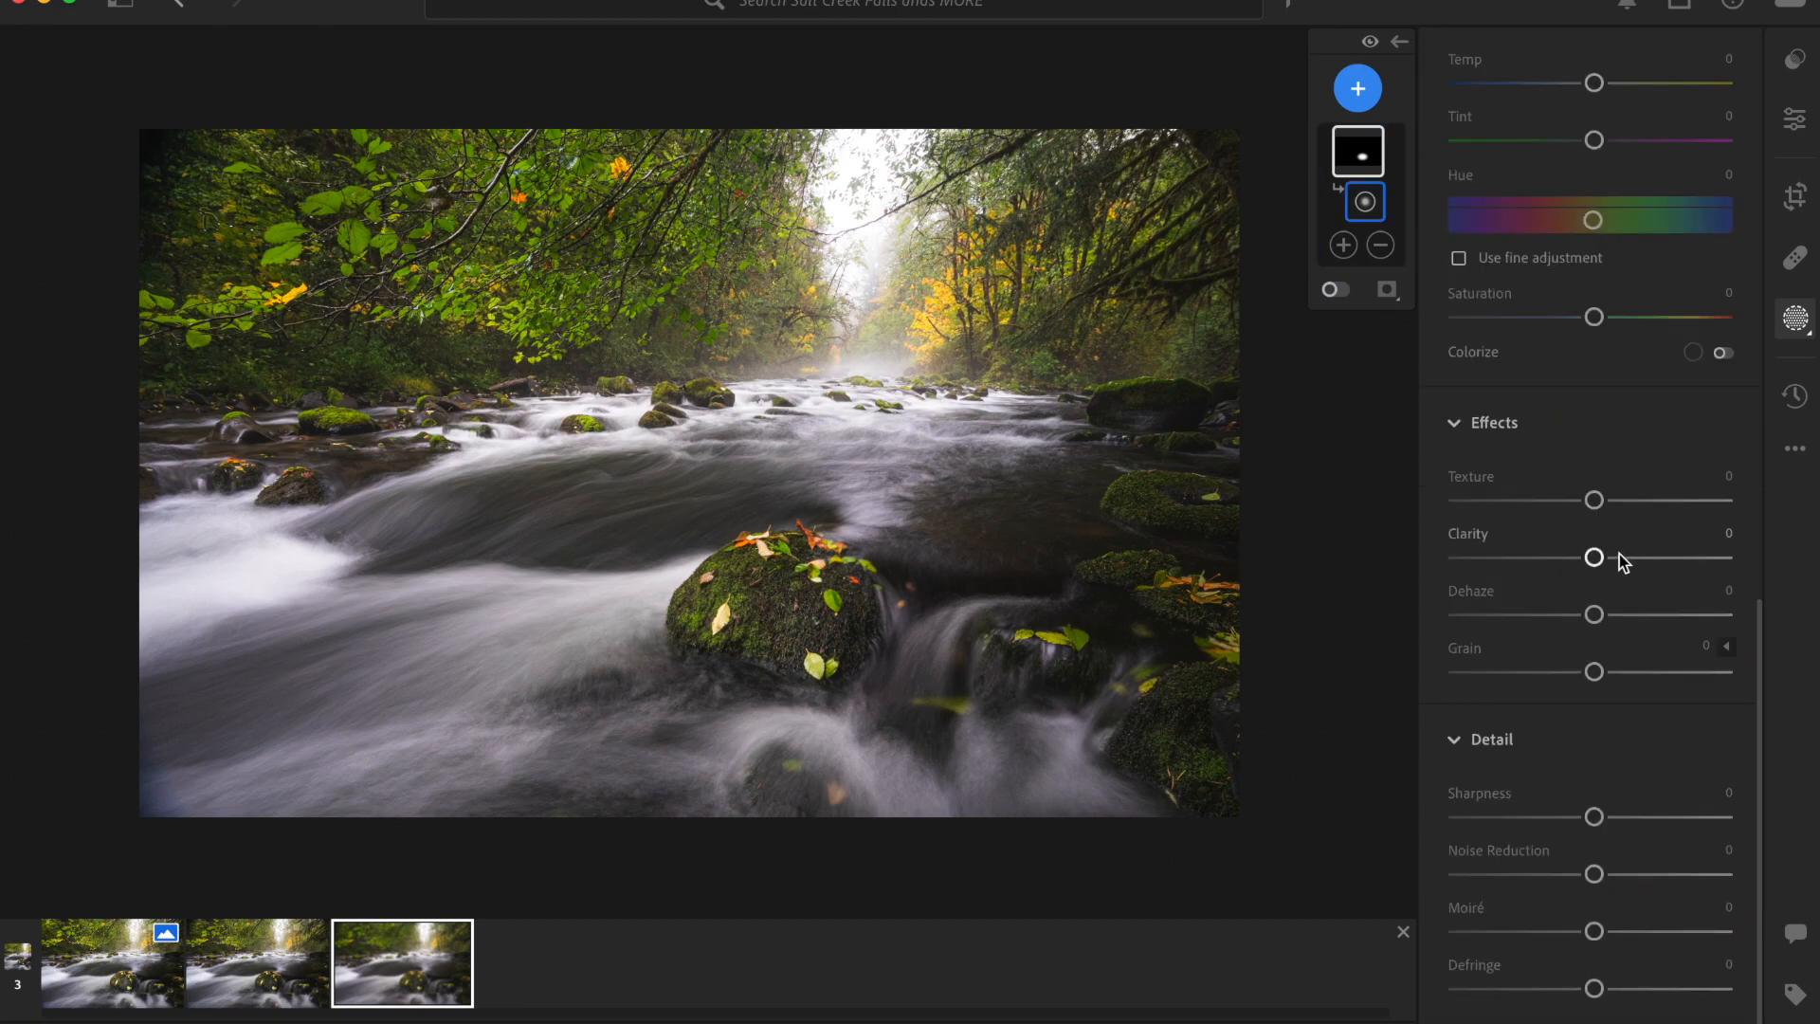
drag(1595, 557, 1606, 558)
scroll(1608, 493, up, 8)
scroll(1608, 493, up, 4)
drag(1580, 377, 1554, 376)
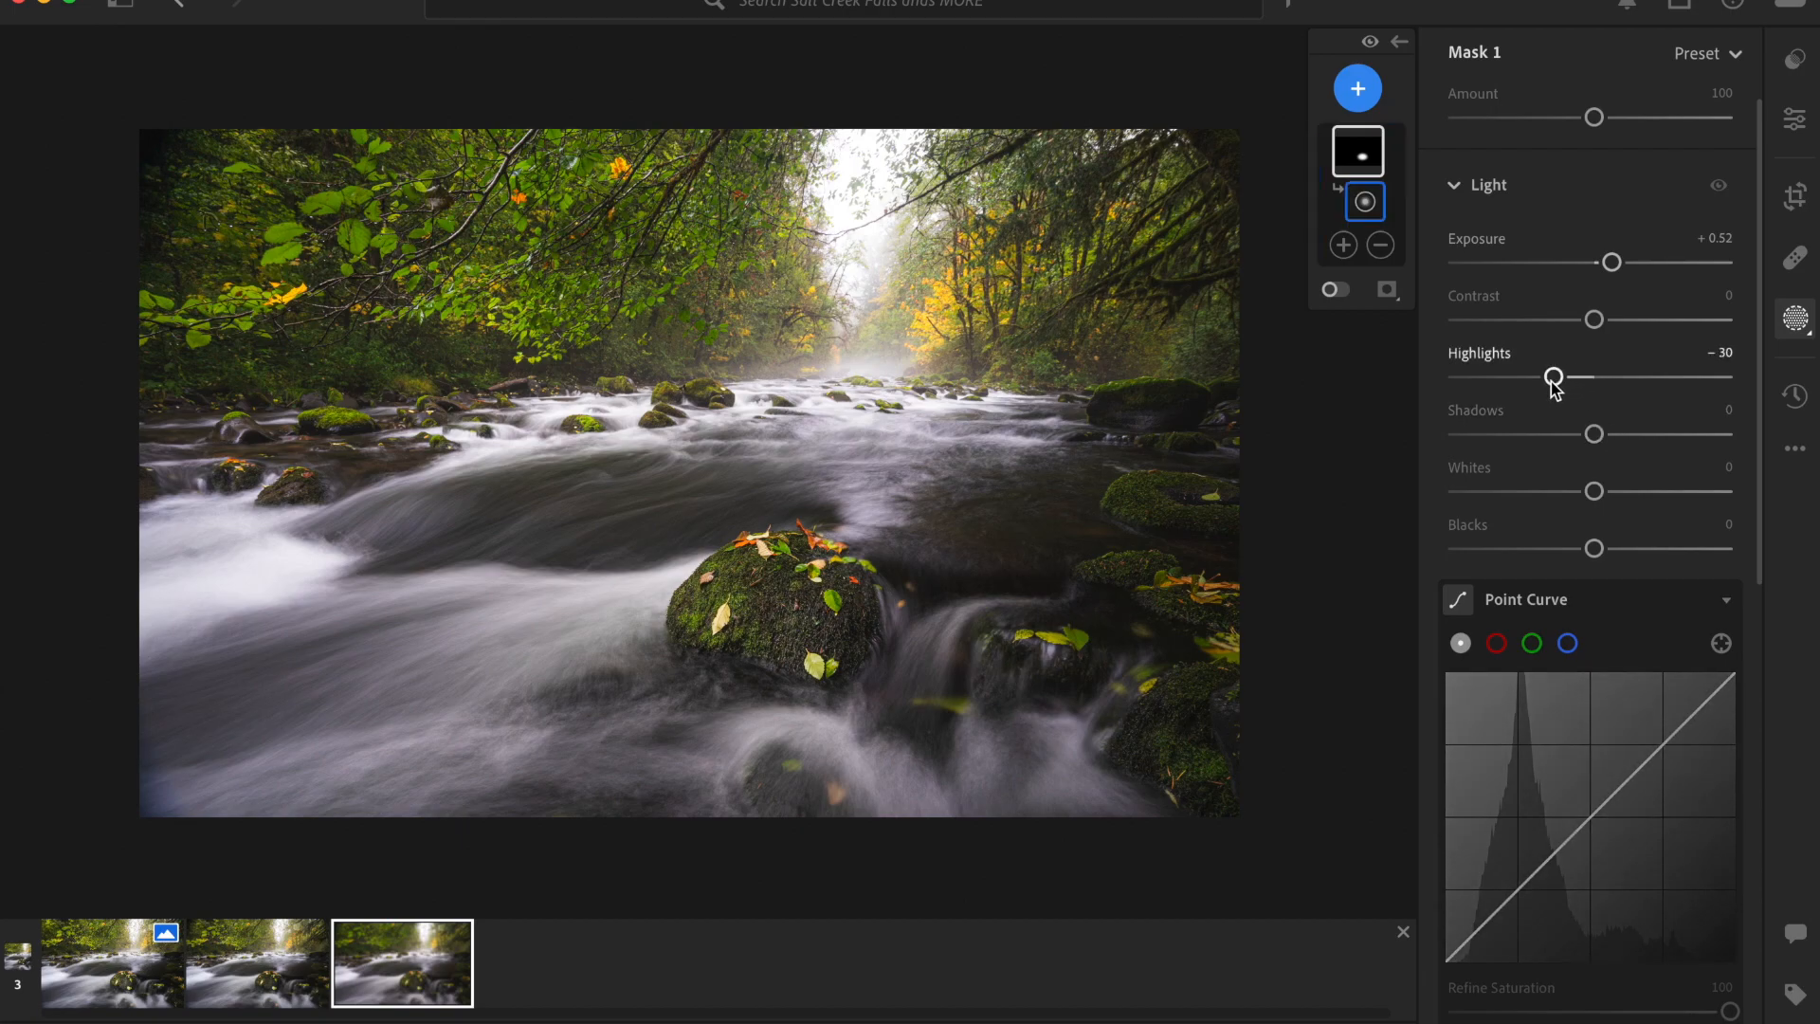
- Compare the photo with and without the rock mask, leaving the mask enabled
click(1370, 39)
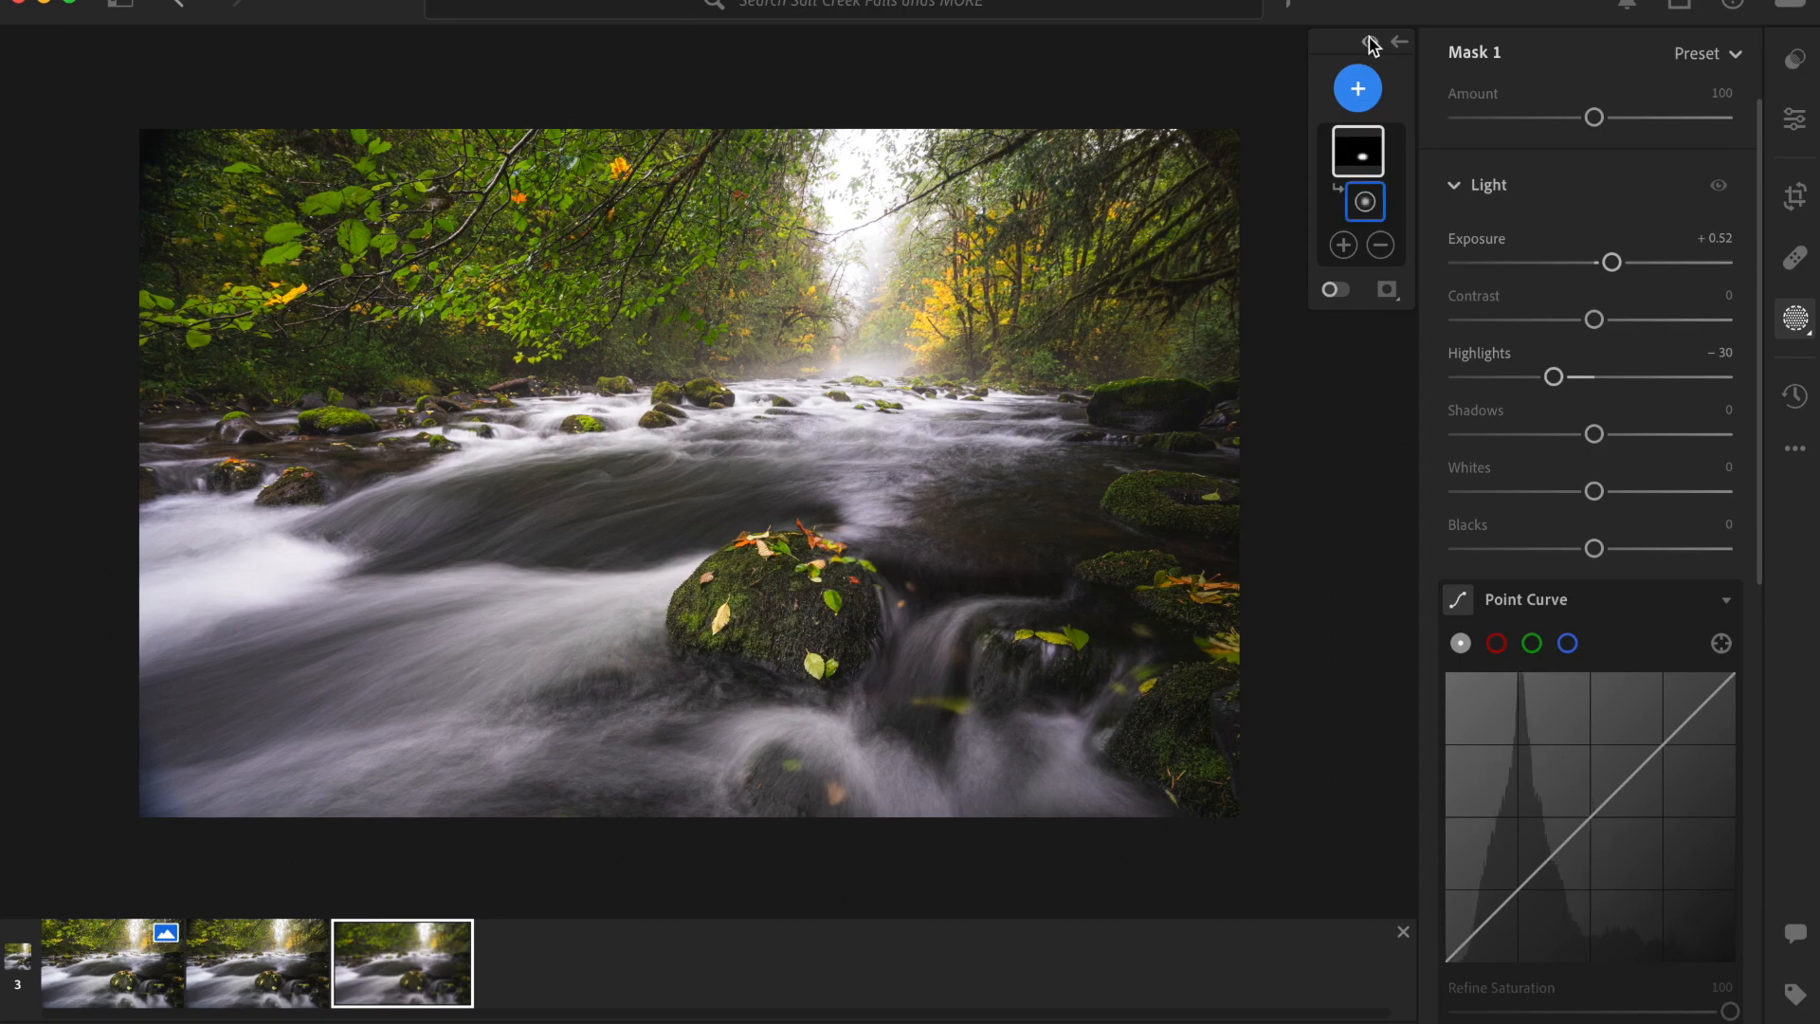
click(1371, 40)
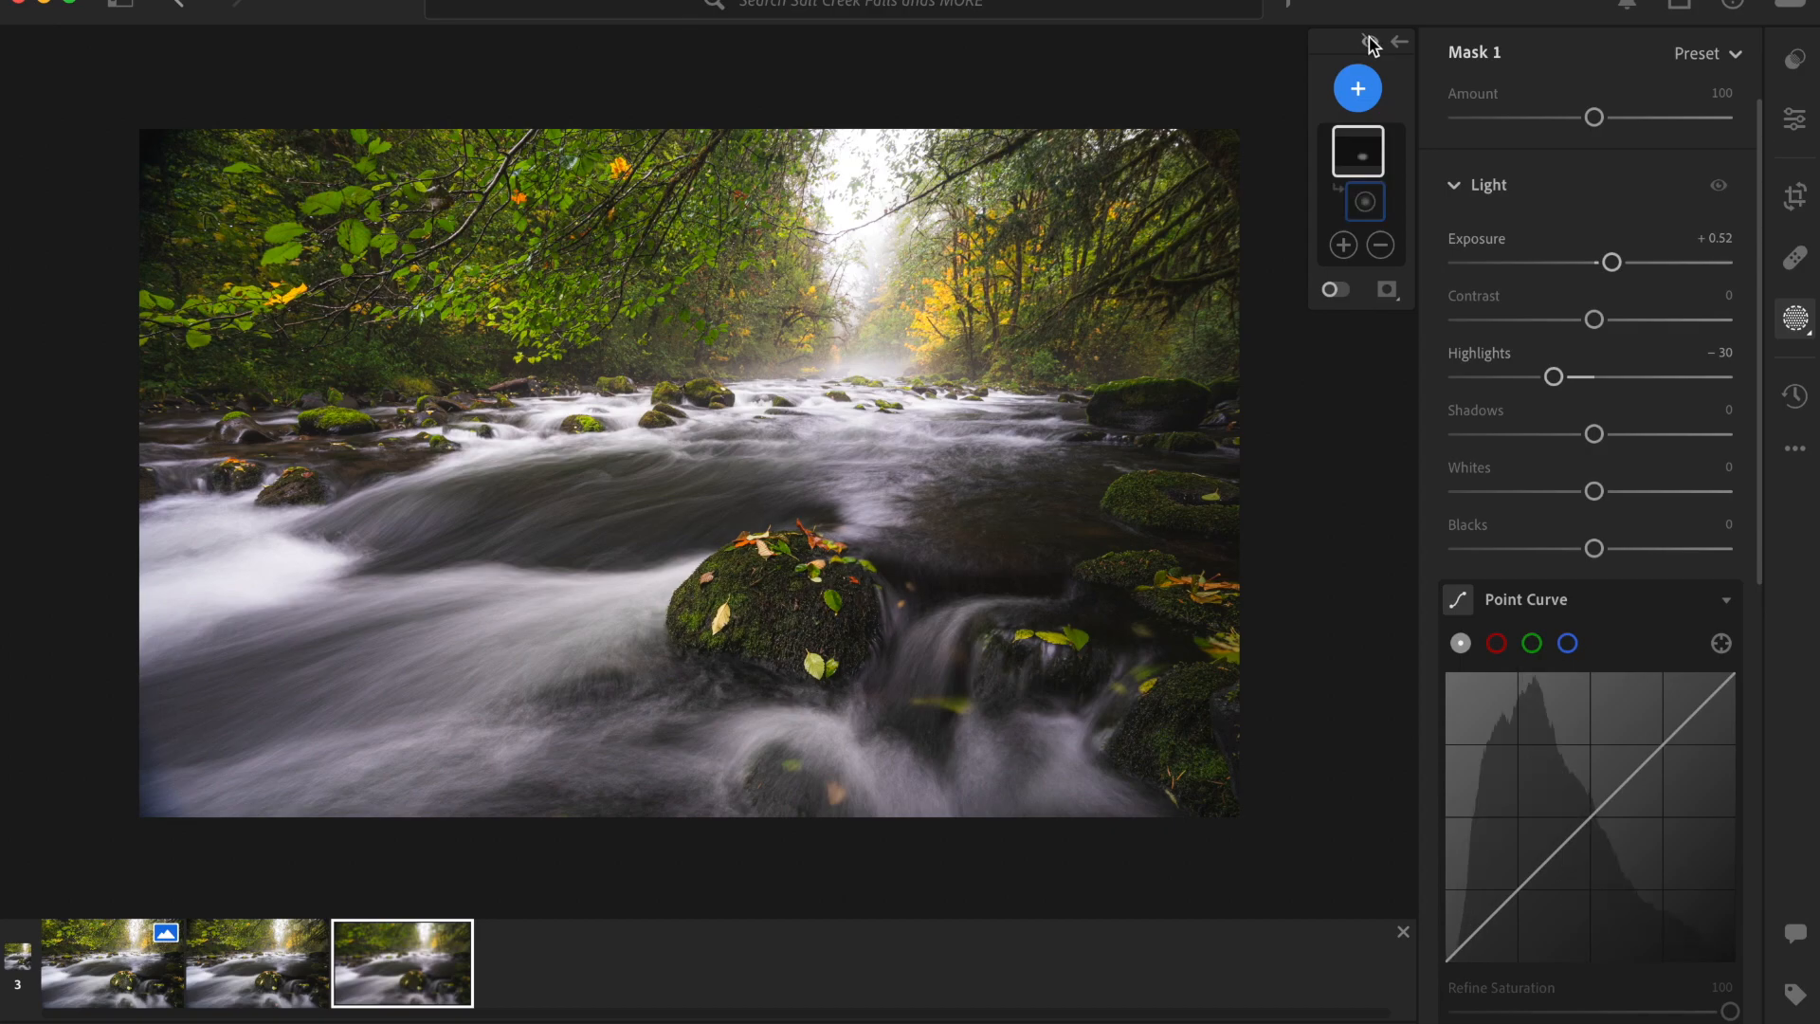
click(1371, 41)
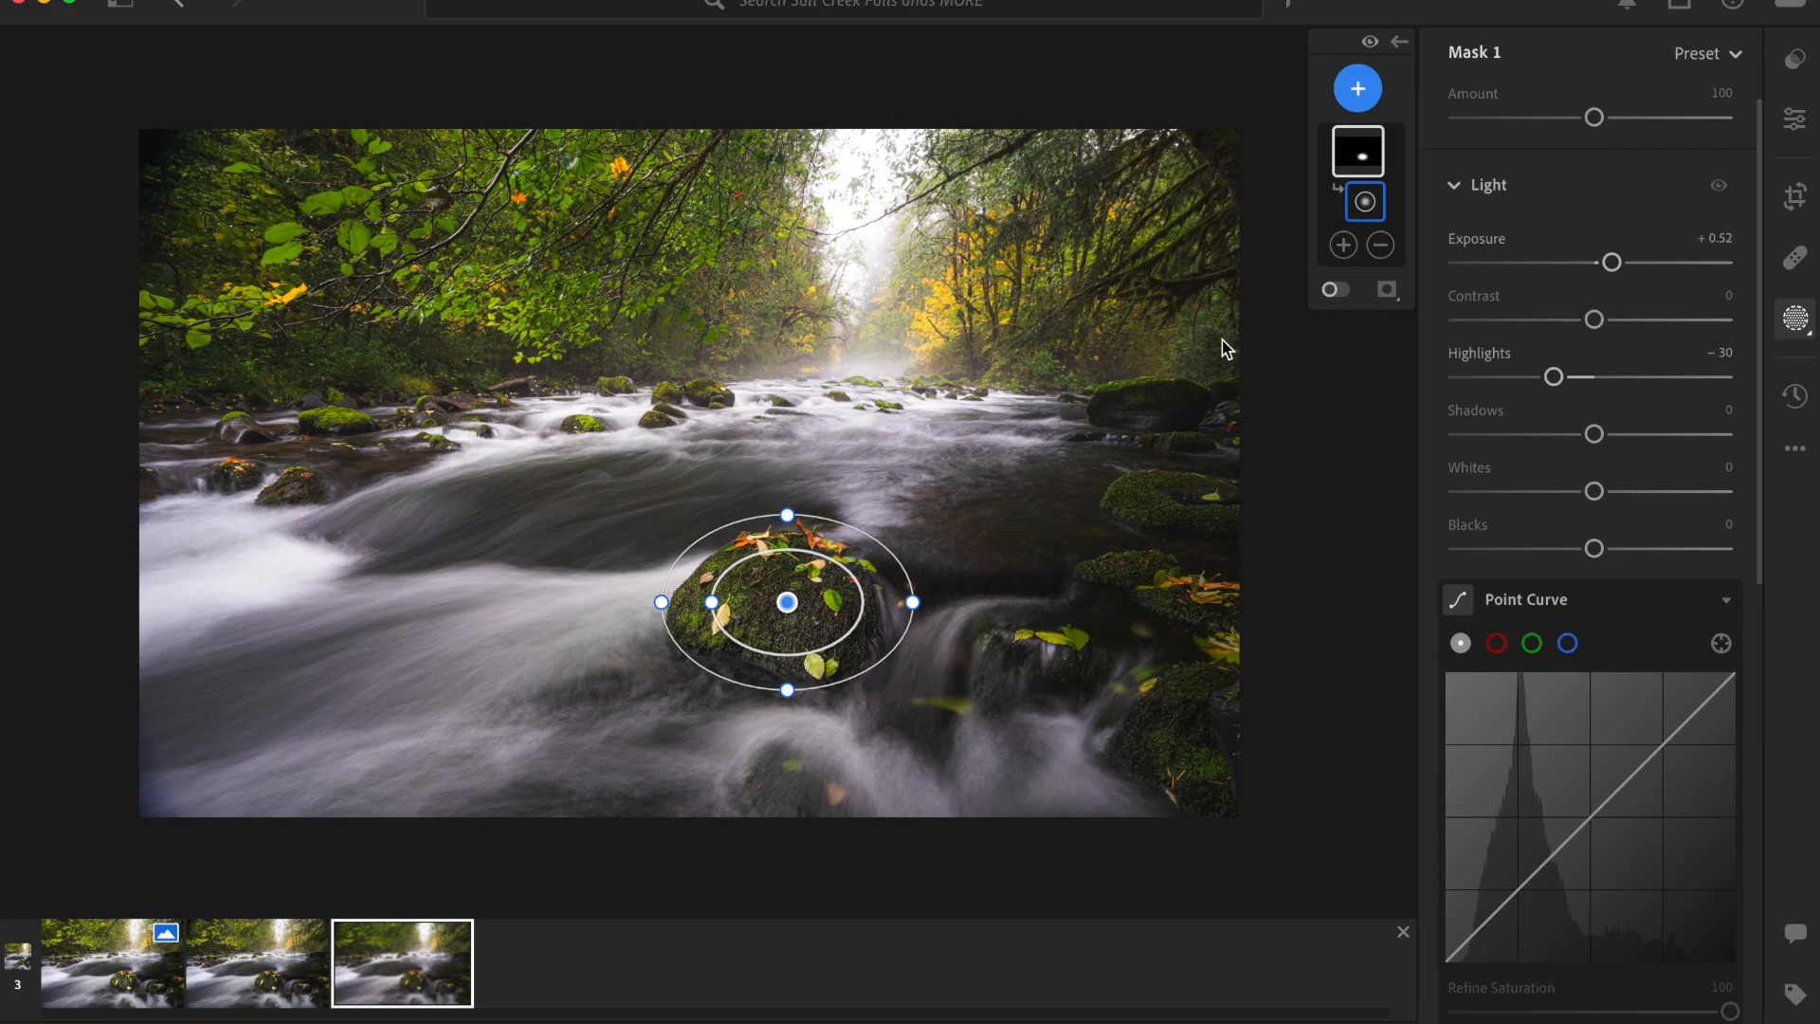
- Review the available mask types and return to the photo's global edit settings
click(1358, 88)
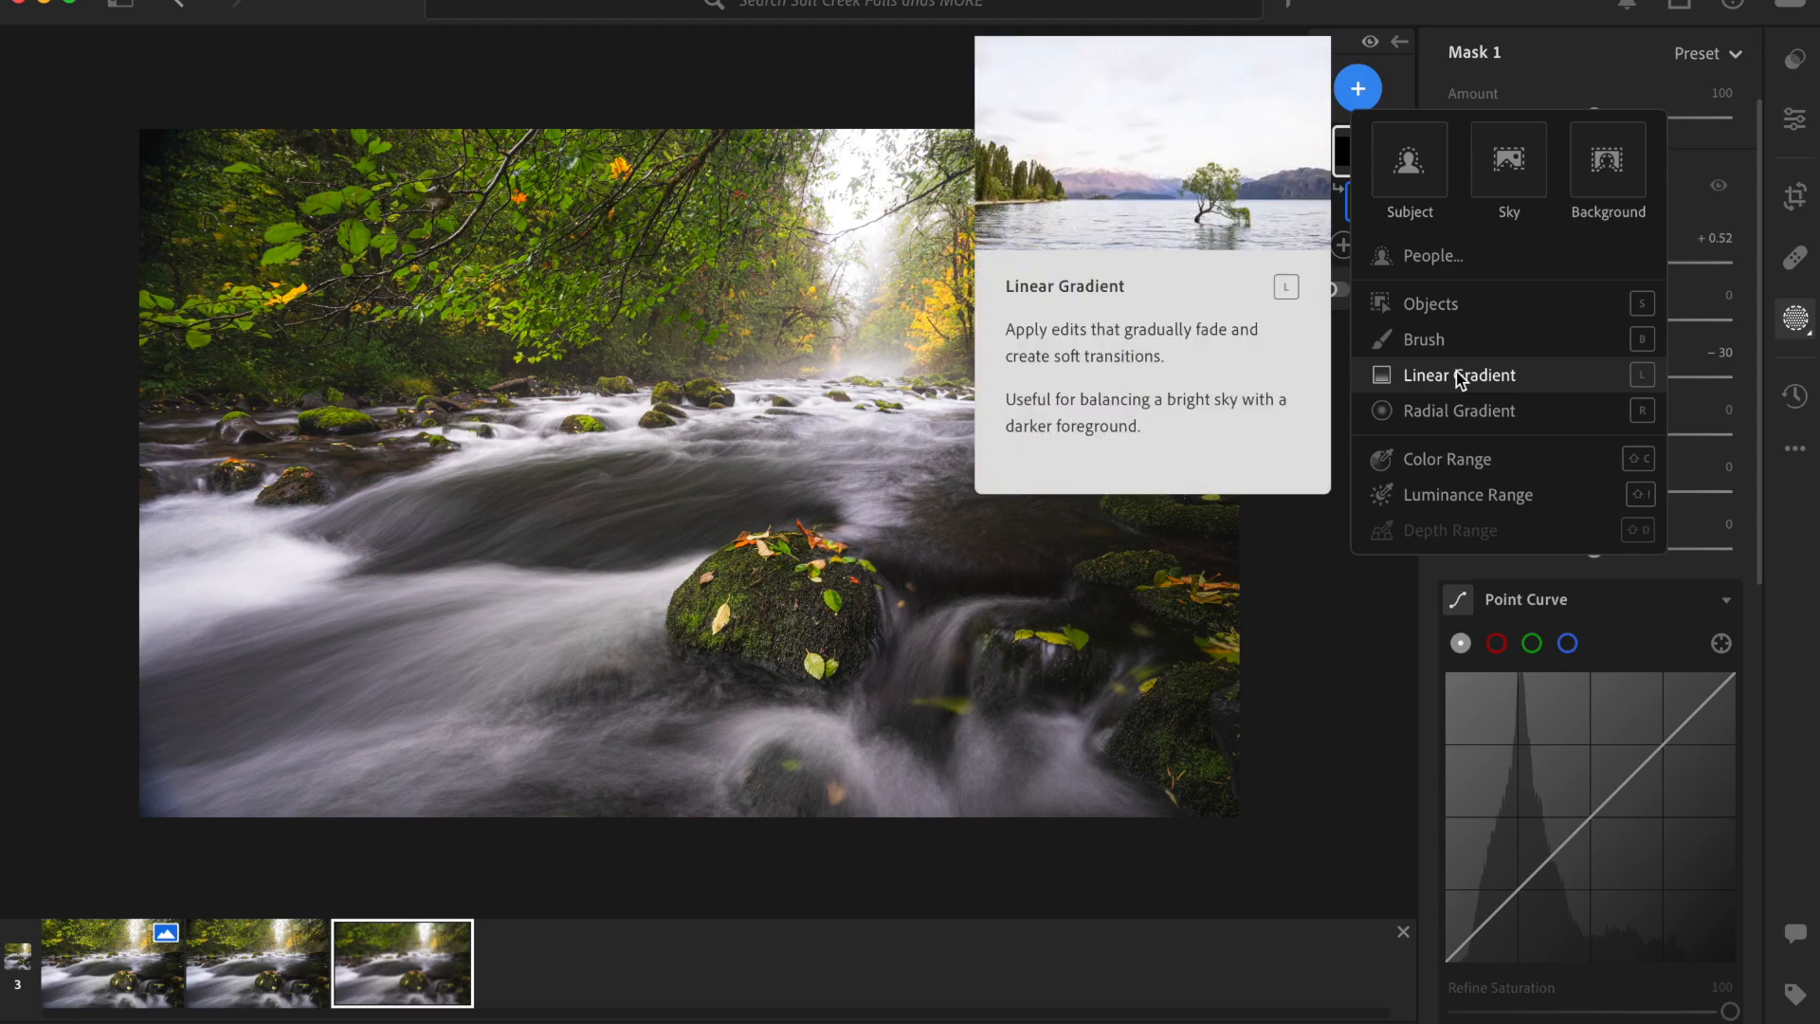
click(1781, 159)
click(1794, 119)
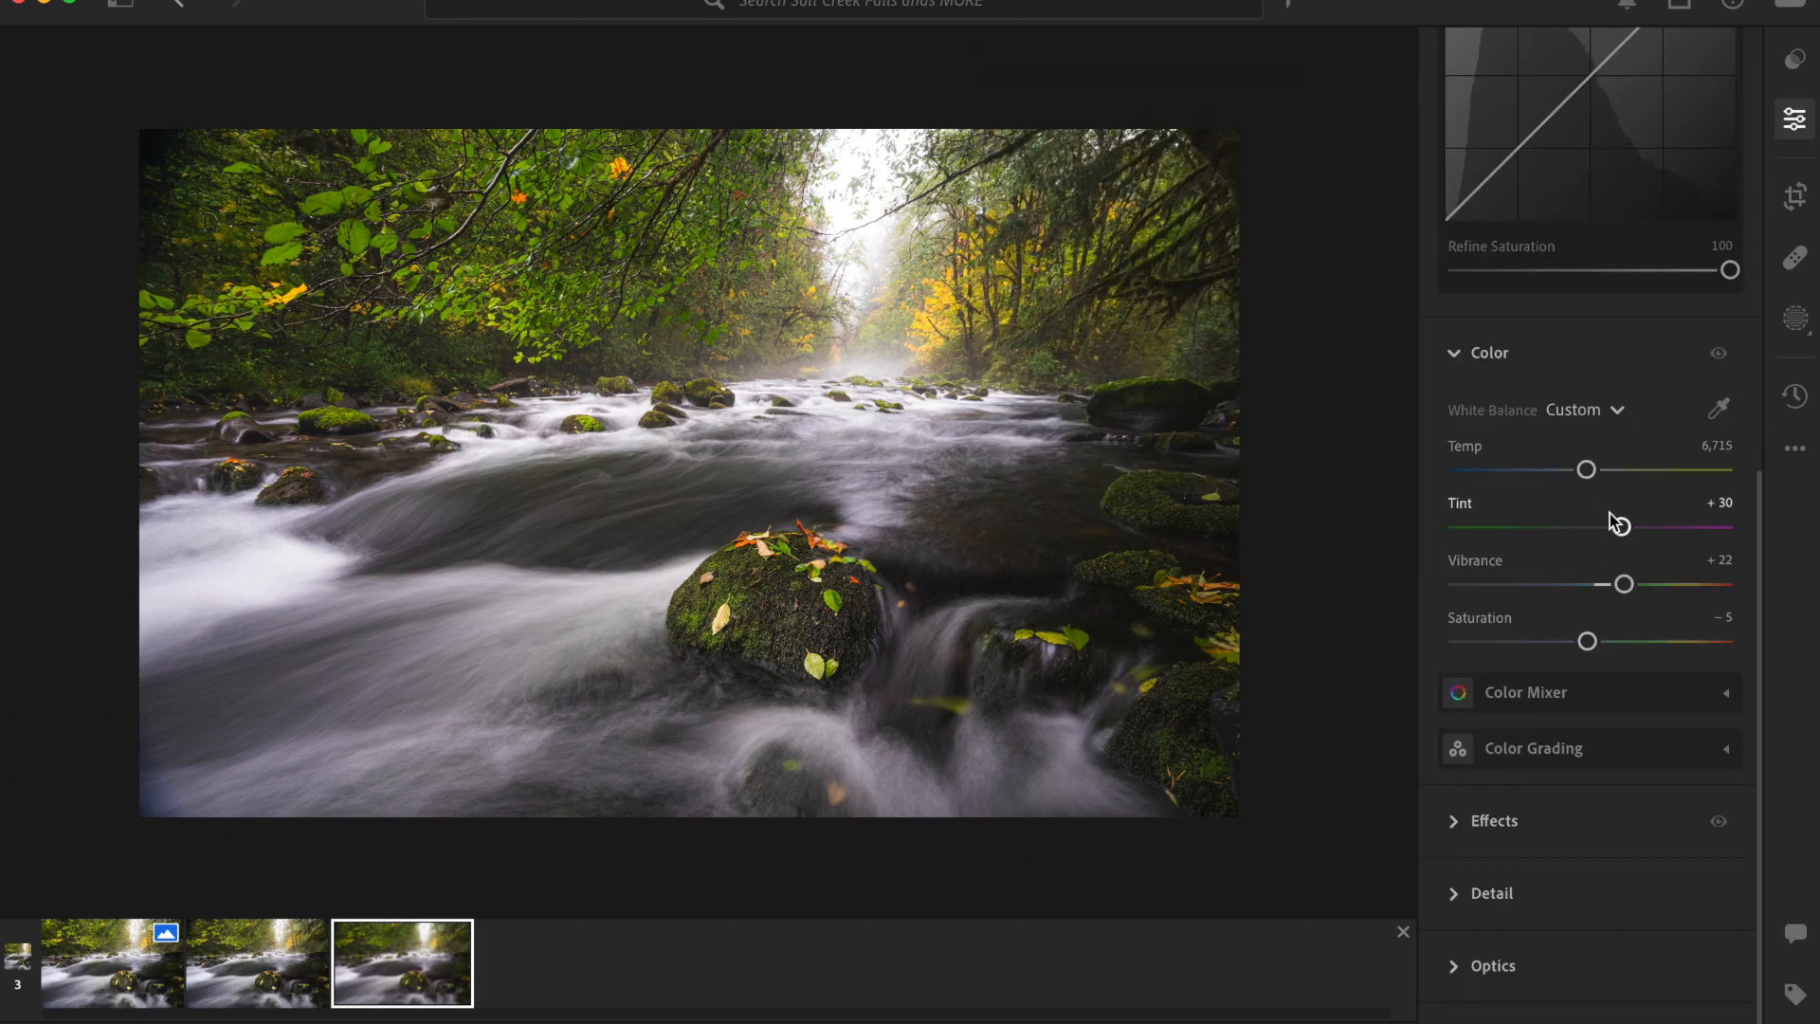
- Try a slight dark vignette in the photo's global effects
click(1489, 839)
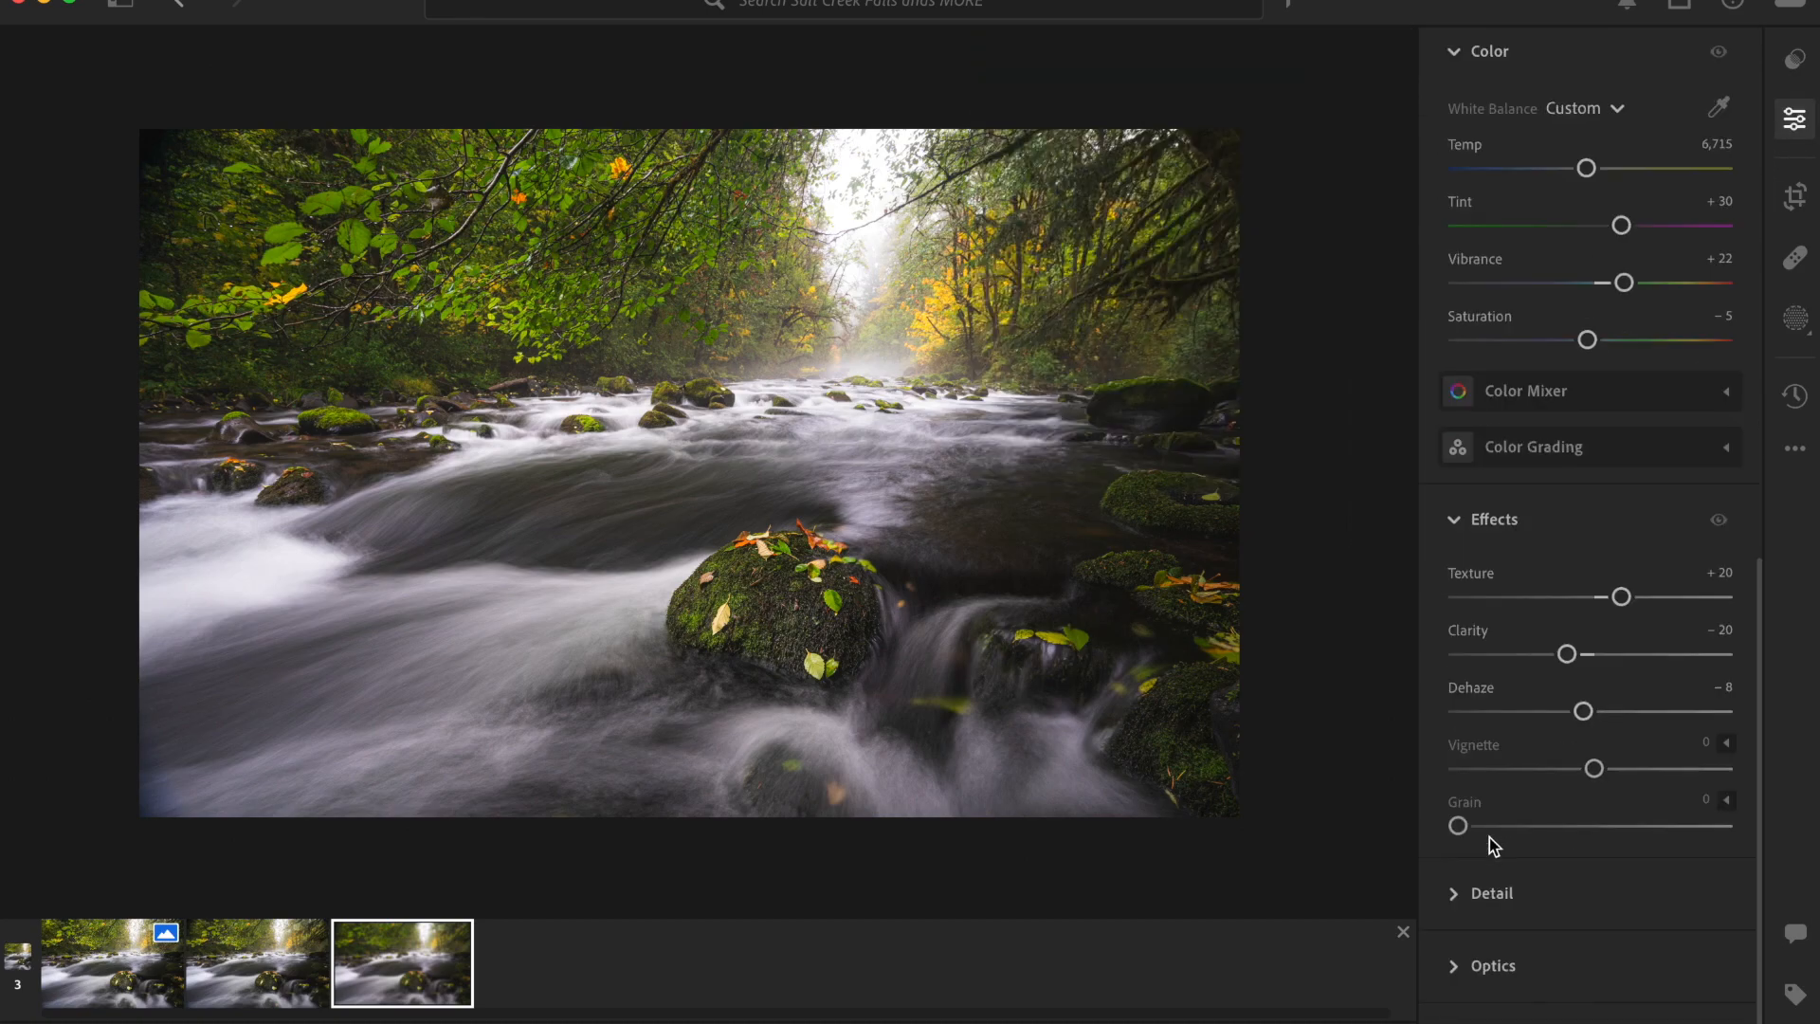
drag(1596, 770, 1580, 772)
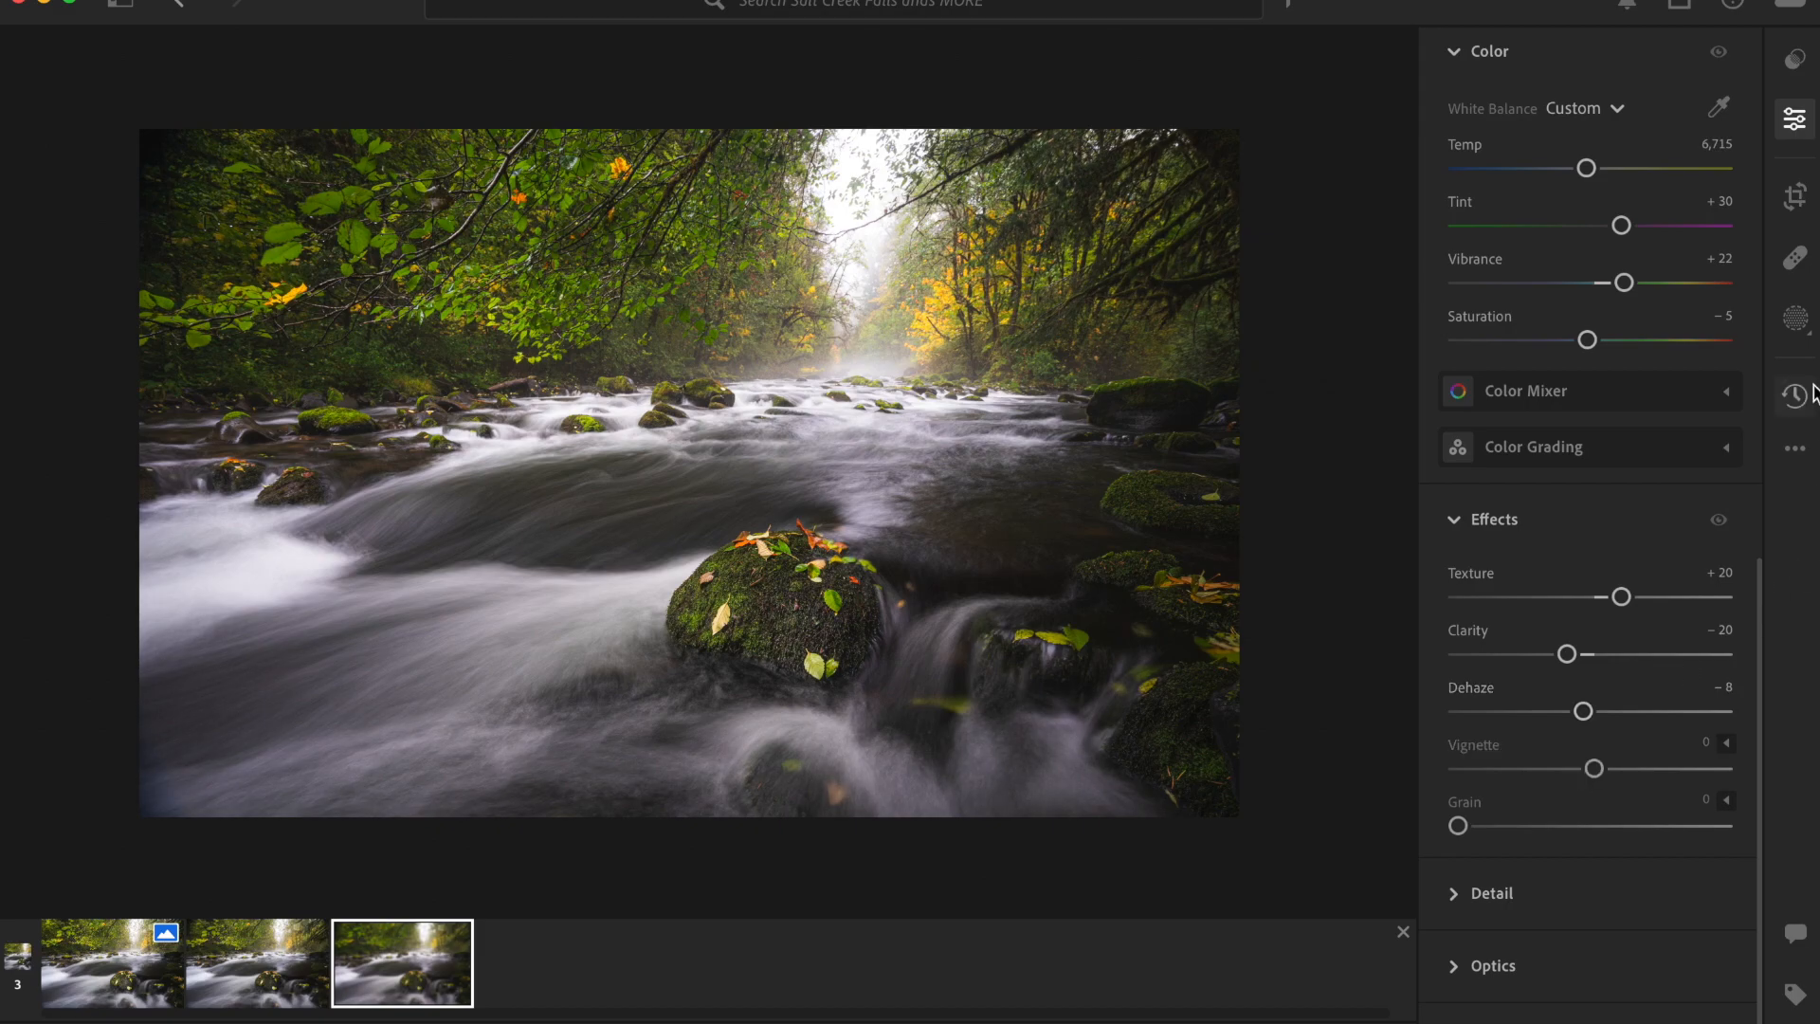
- Add a linear gradient mask running diagonally across the water in the photo's lower-left corner
click(1794, 320)
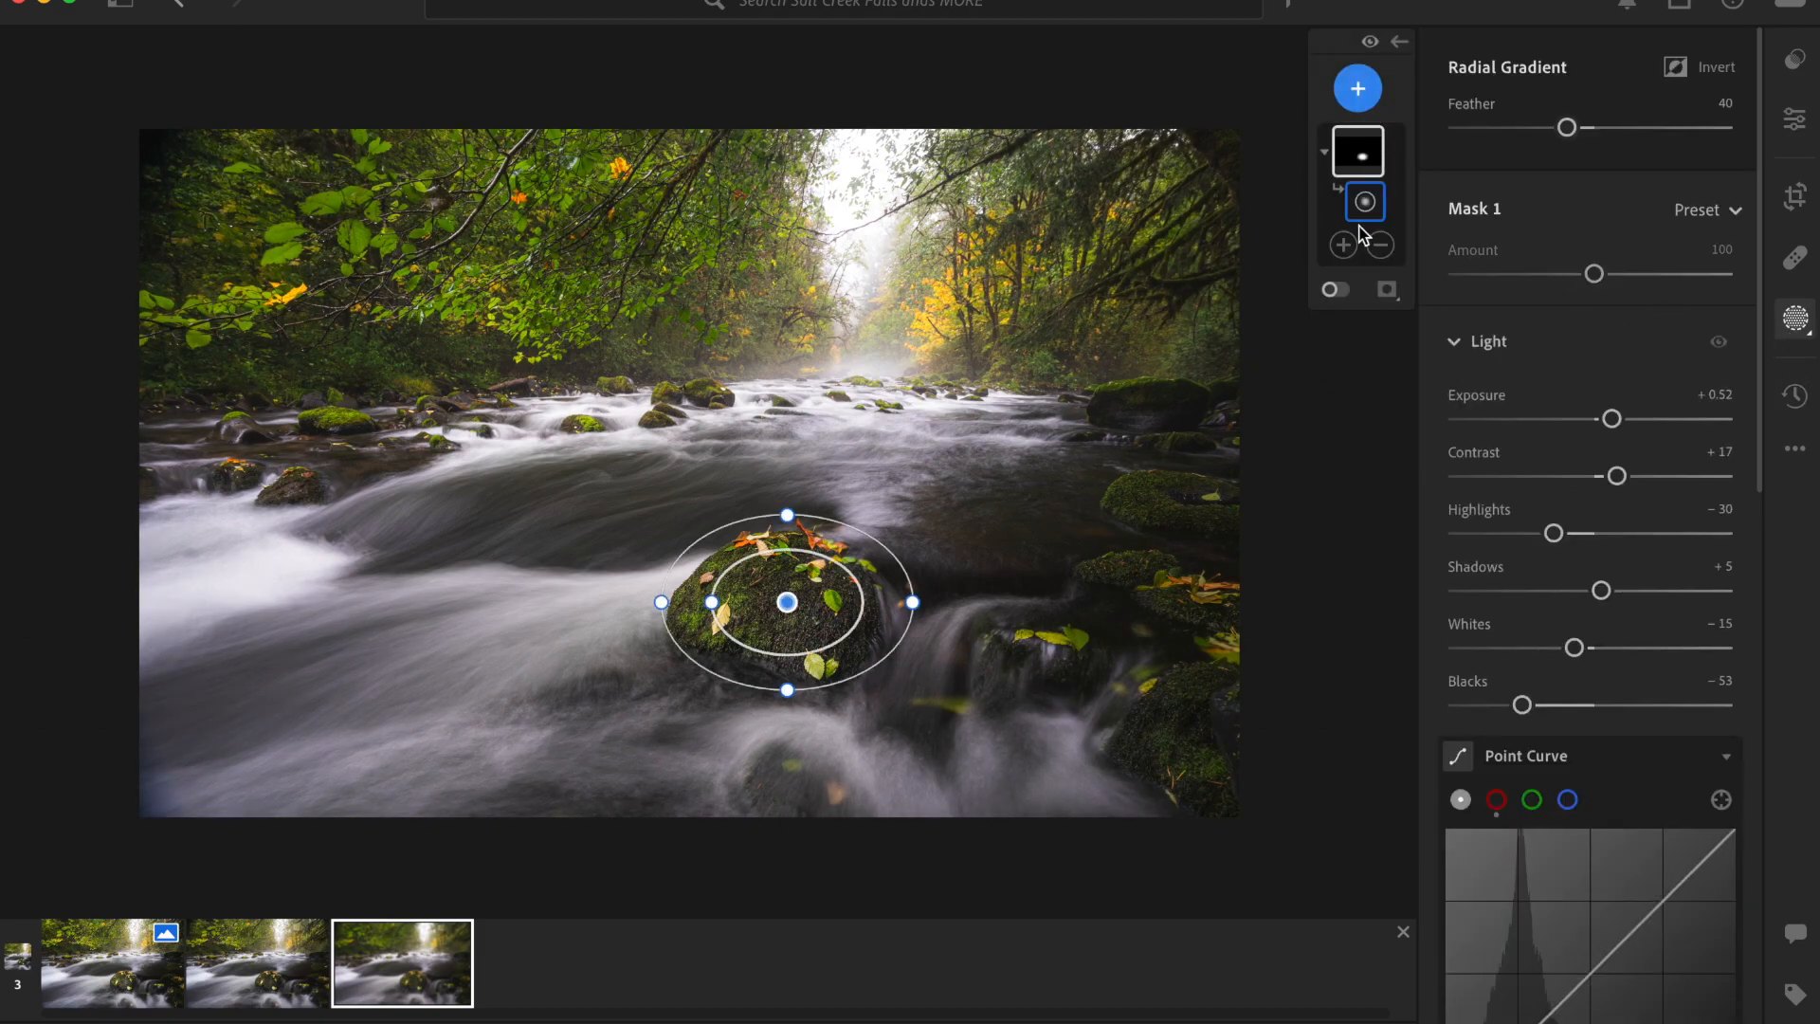
click(1358, 88)
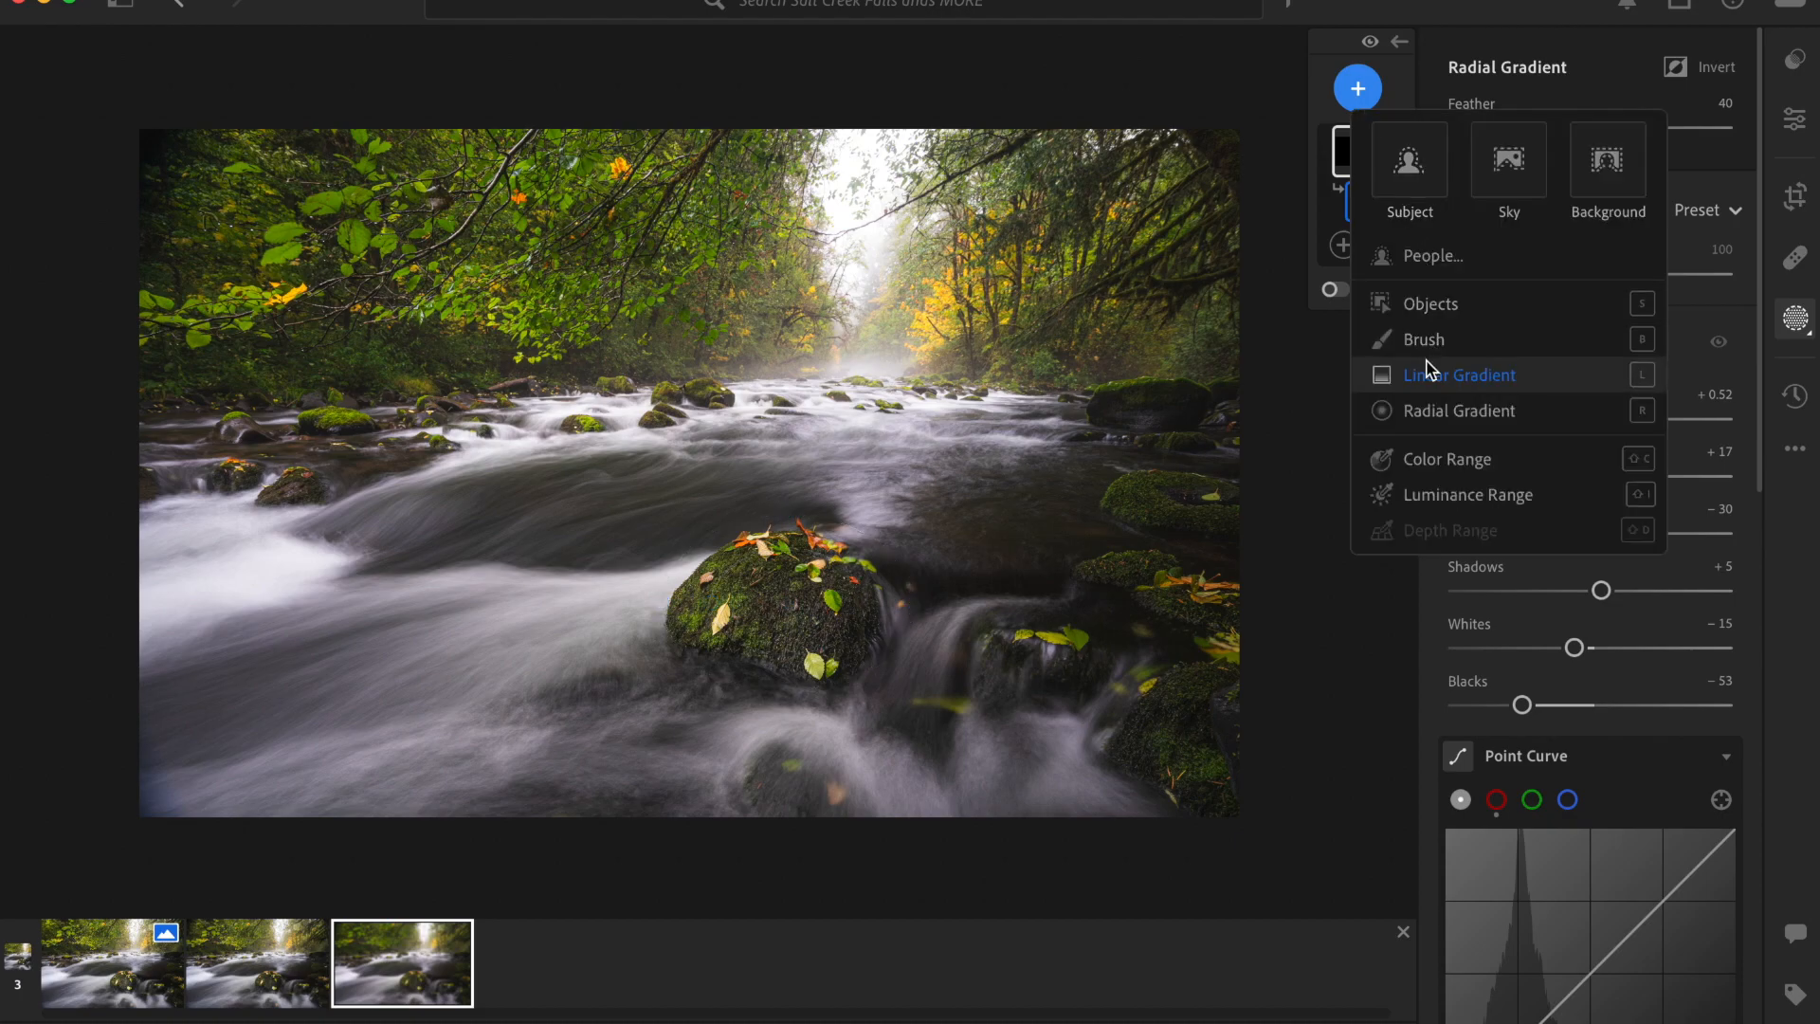
click(1427, 371)
drag(205, 850, 355, 506)
- Reset the linear gradient mask's light adjustments to 0 and set its Exposure to −0.96
double_click(1575, 591)
double_click(1601, 534)
double_click(1617, 419)
double_click(1523, 649)
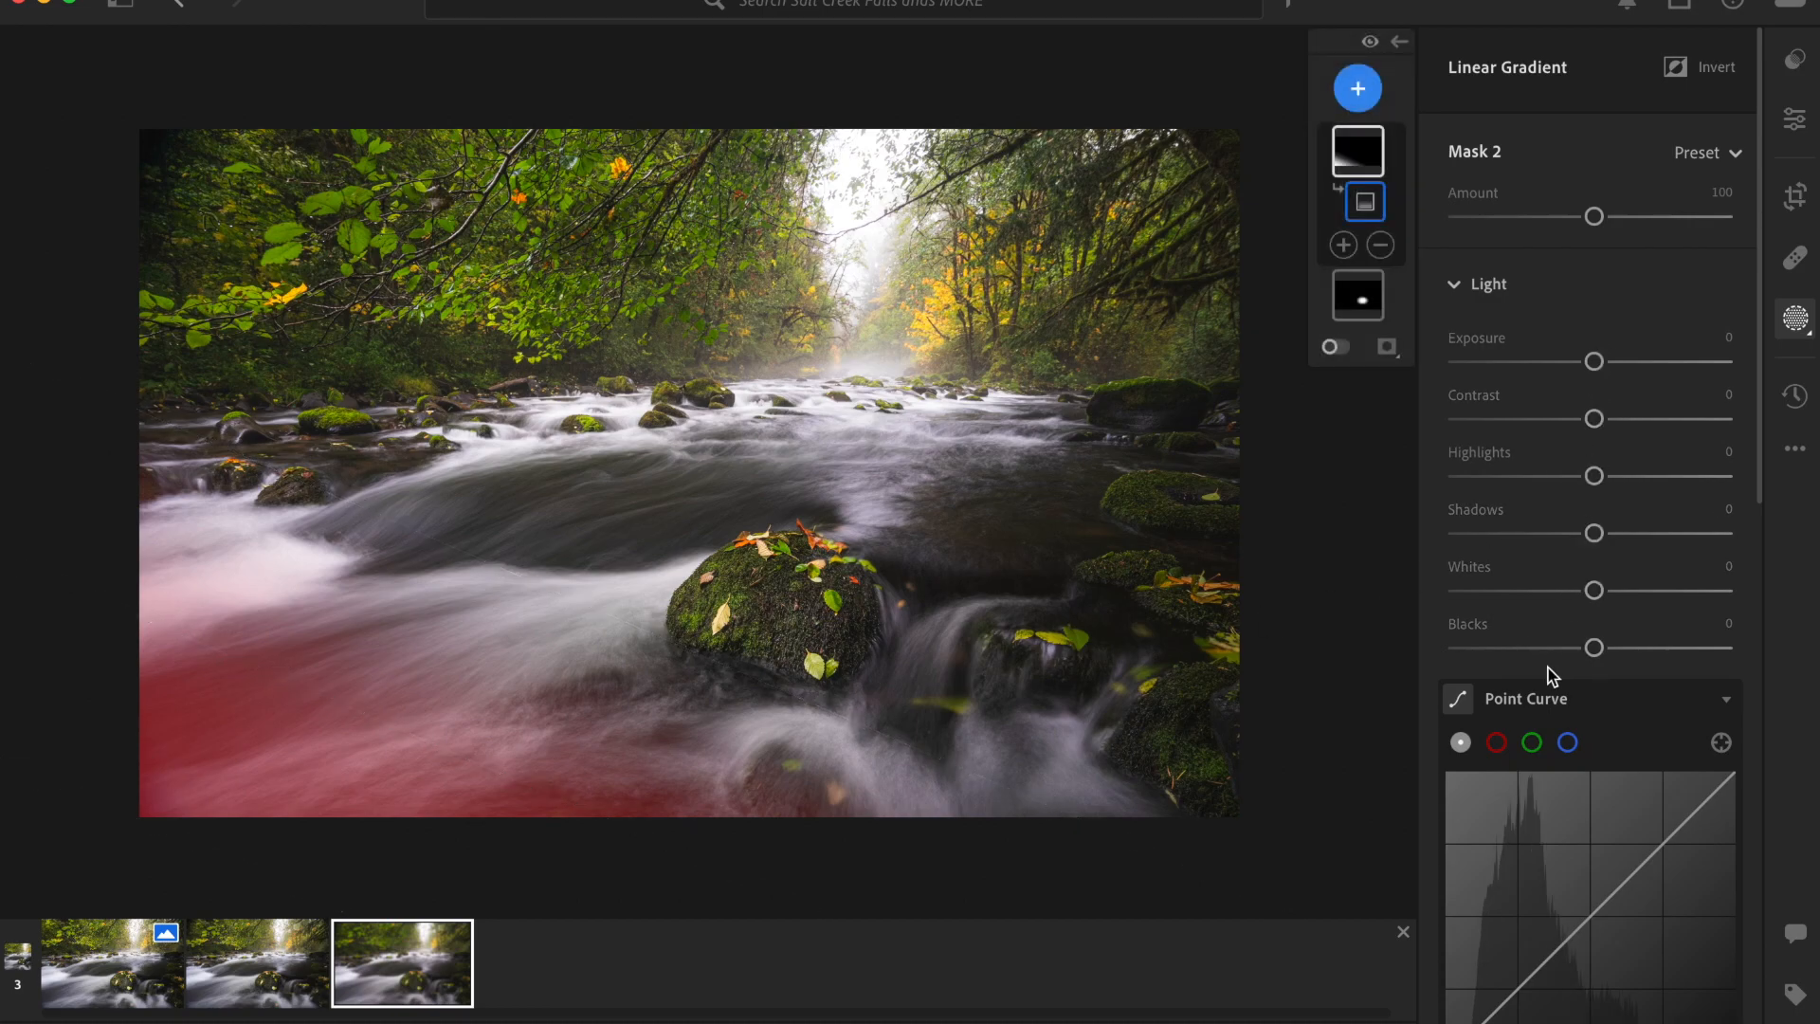
drag(1605, 369, 1575, 369)
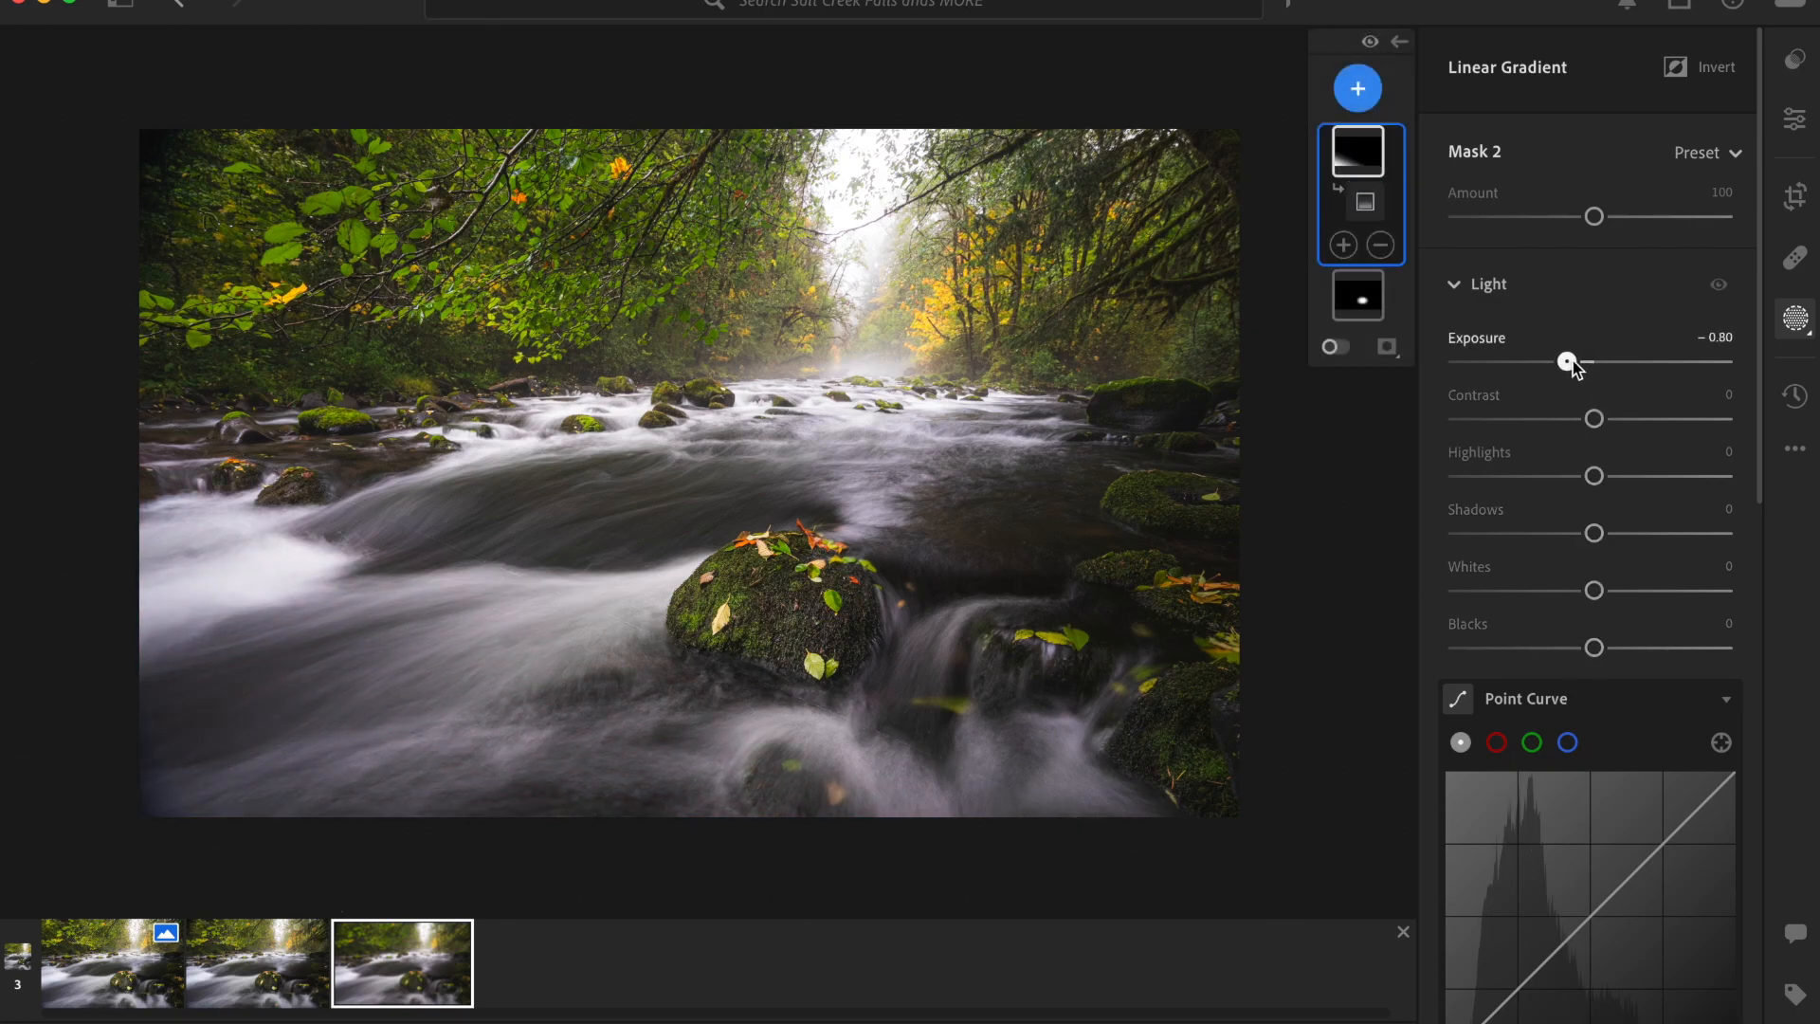
drag(1567, 363, 1567, 362)
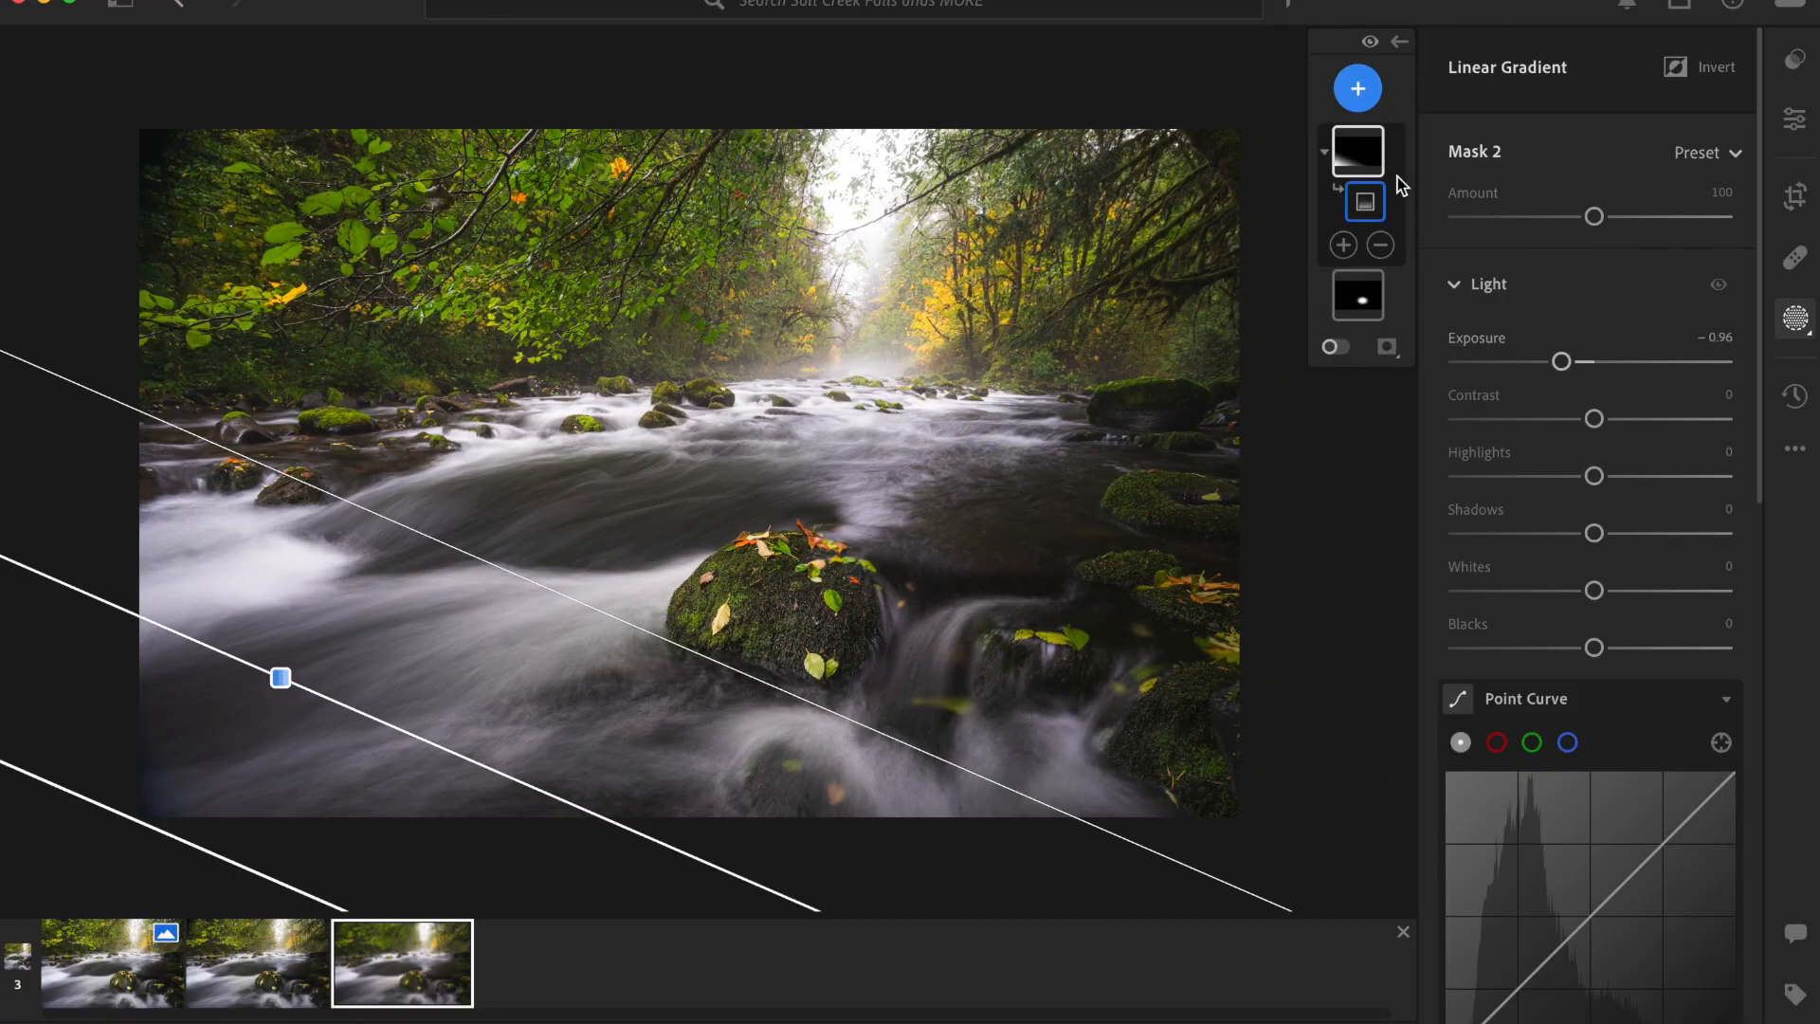
- Add a radial gradient mask over the bright sky opening between the trees, with Feather set to 71
click(1358, 88)
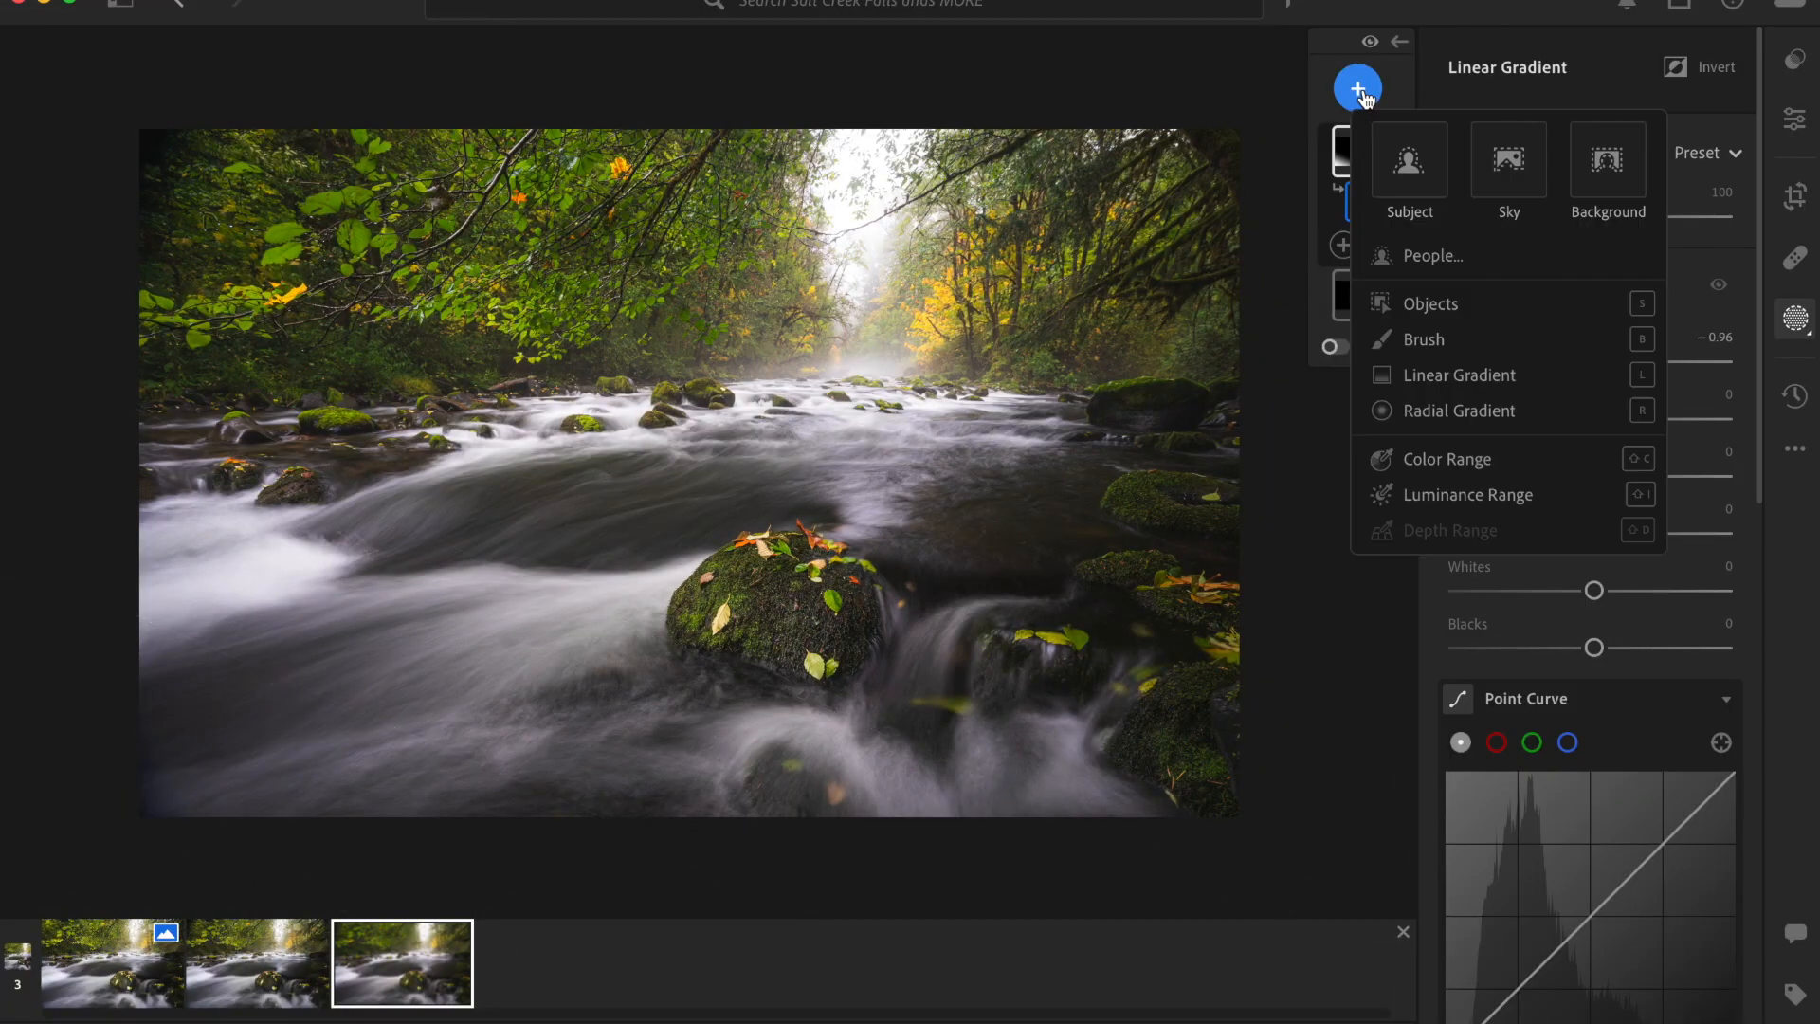
click(1460, 411)
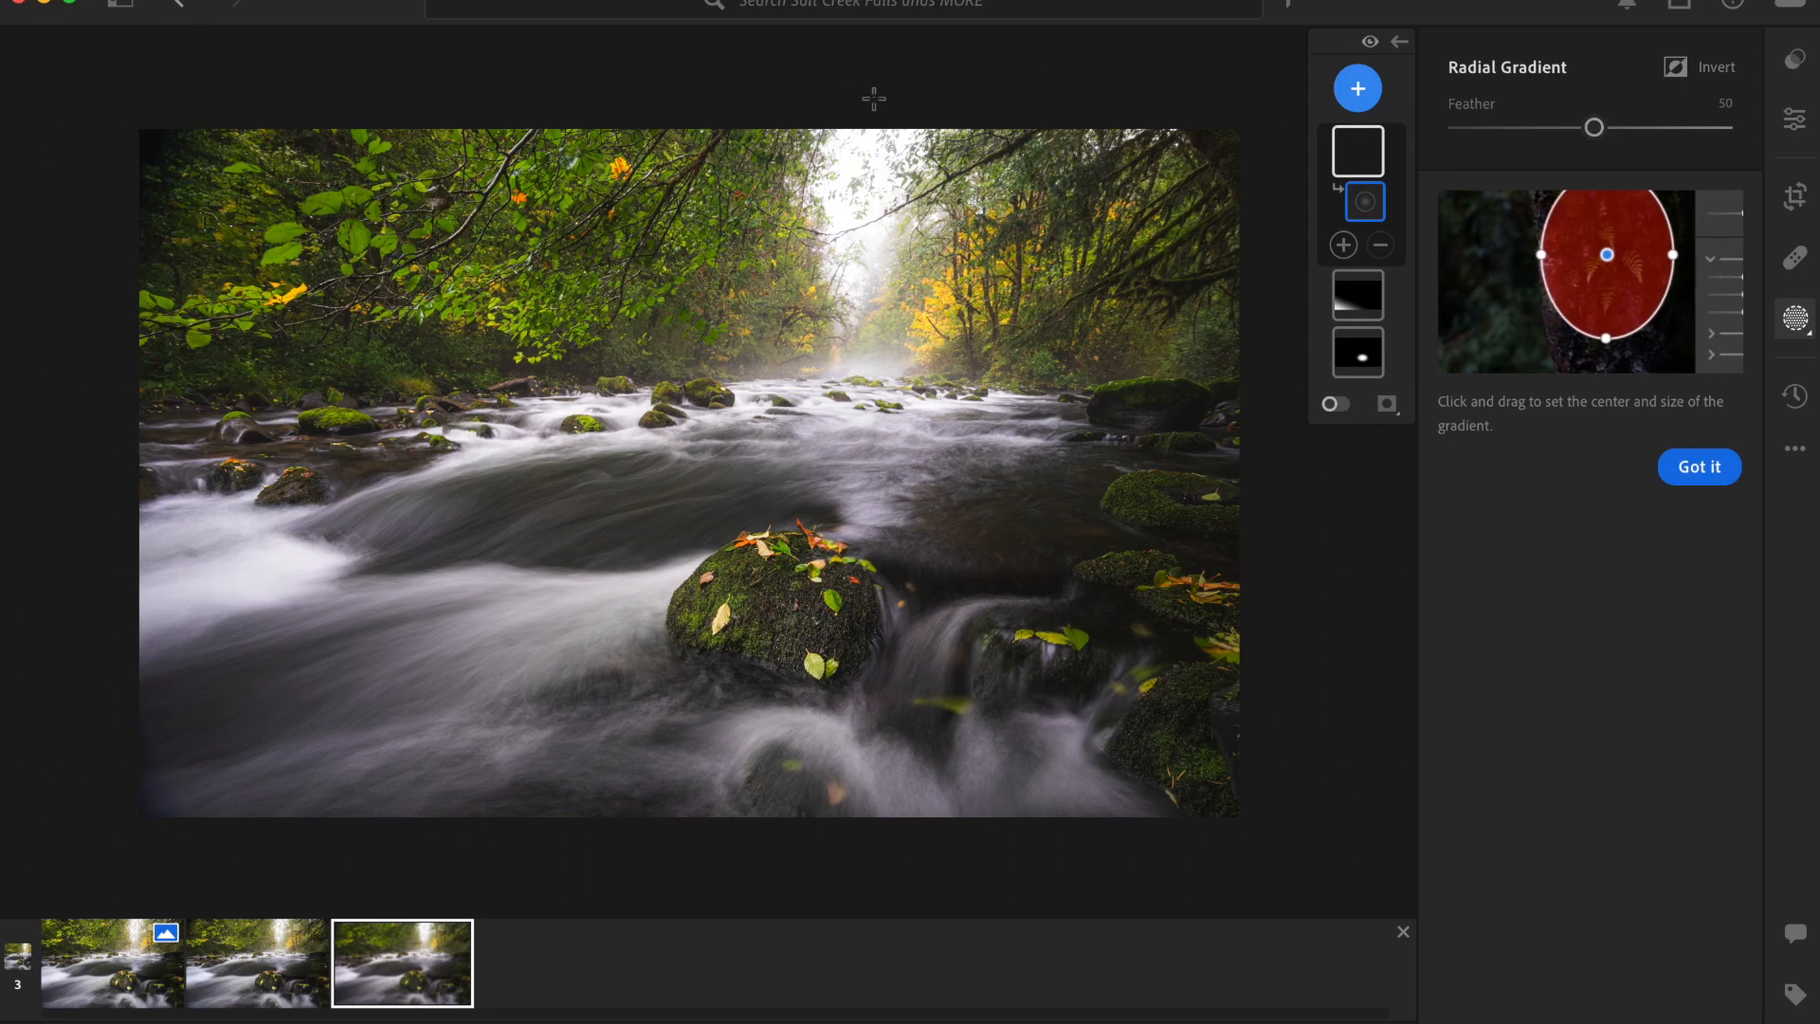
drag(832, 59, 1032, 362)
drag(837, 65, 867, 76)
- Set the sky-opening mask's Exposure to +0.20, Dehaze to −10, Clarity to −13 and Temp to +23
drag(1599, 423, 1603, 424)
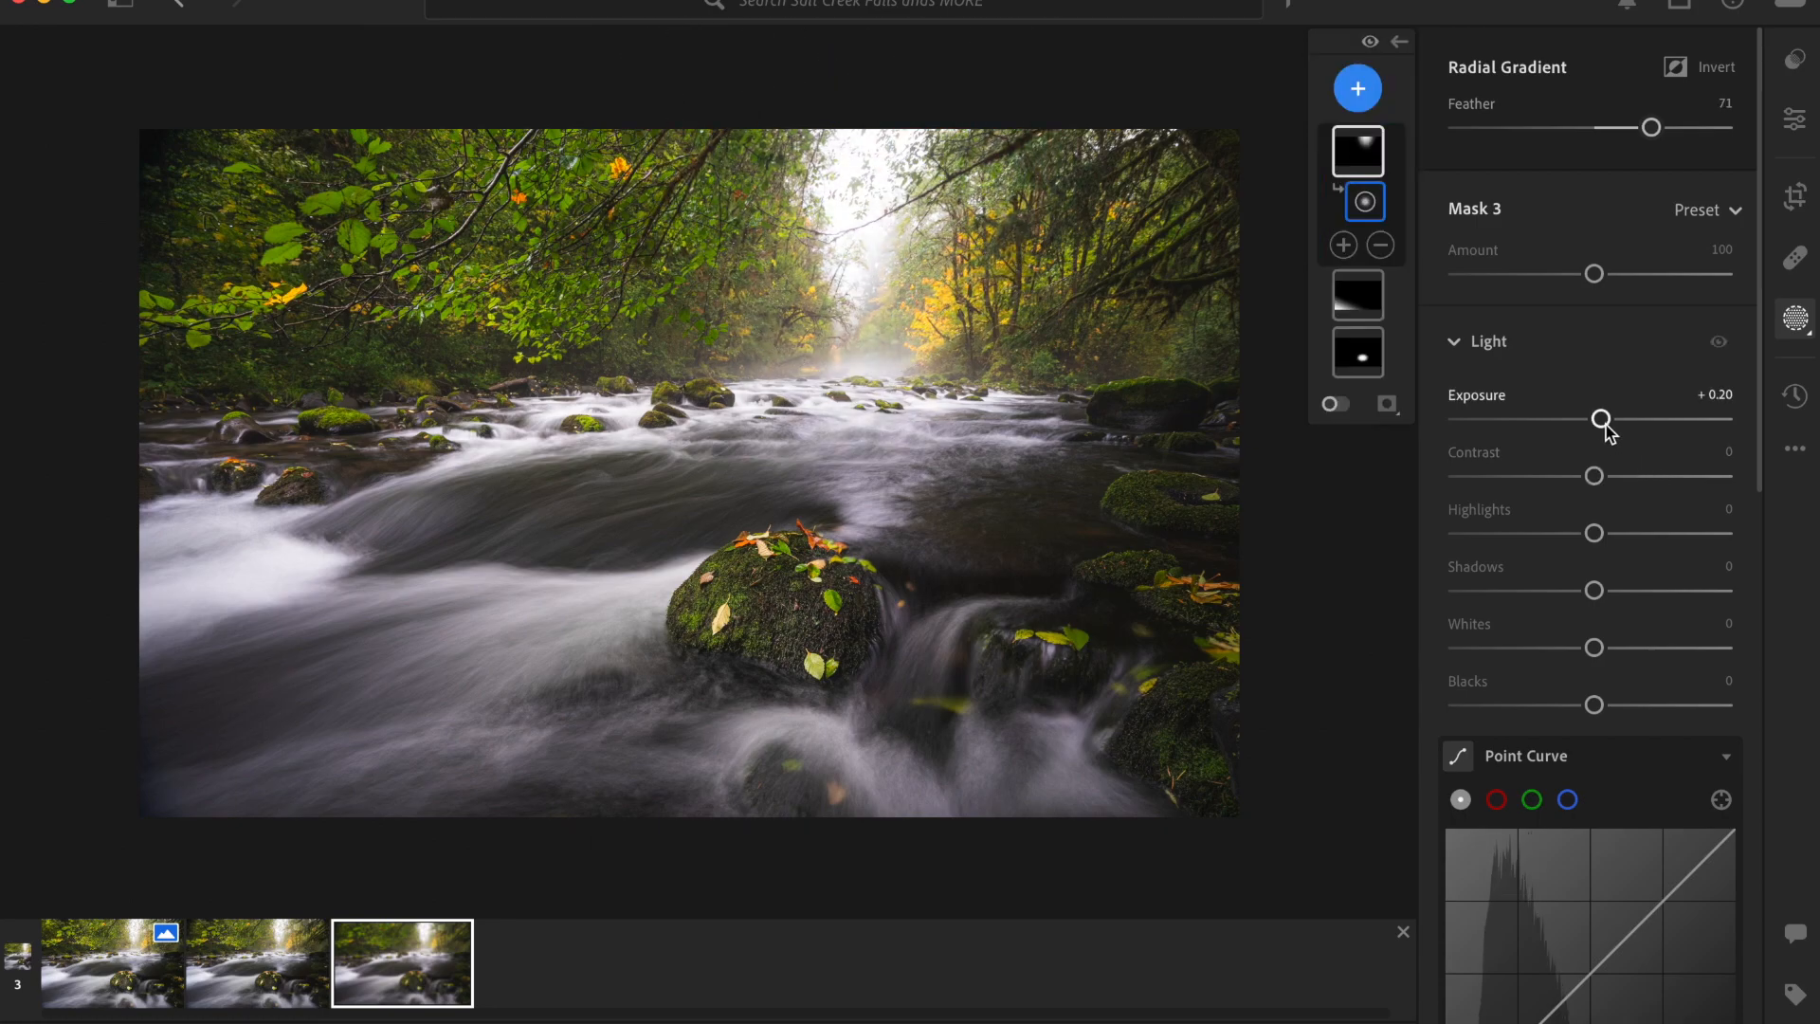
scroll(1606, 427, down, 10)
drag(1593, 617, 1580, 563)
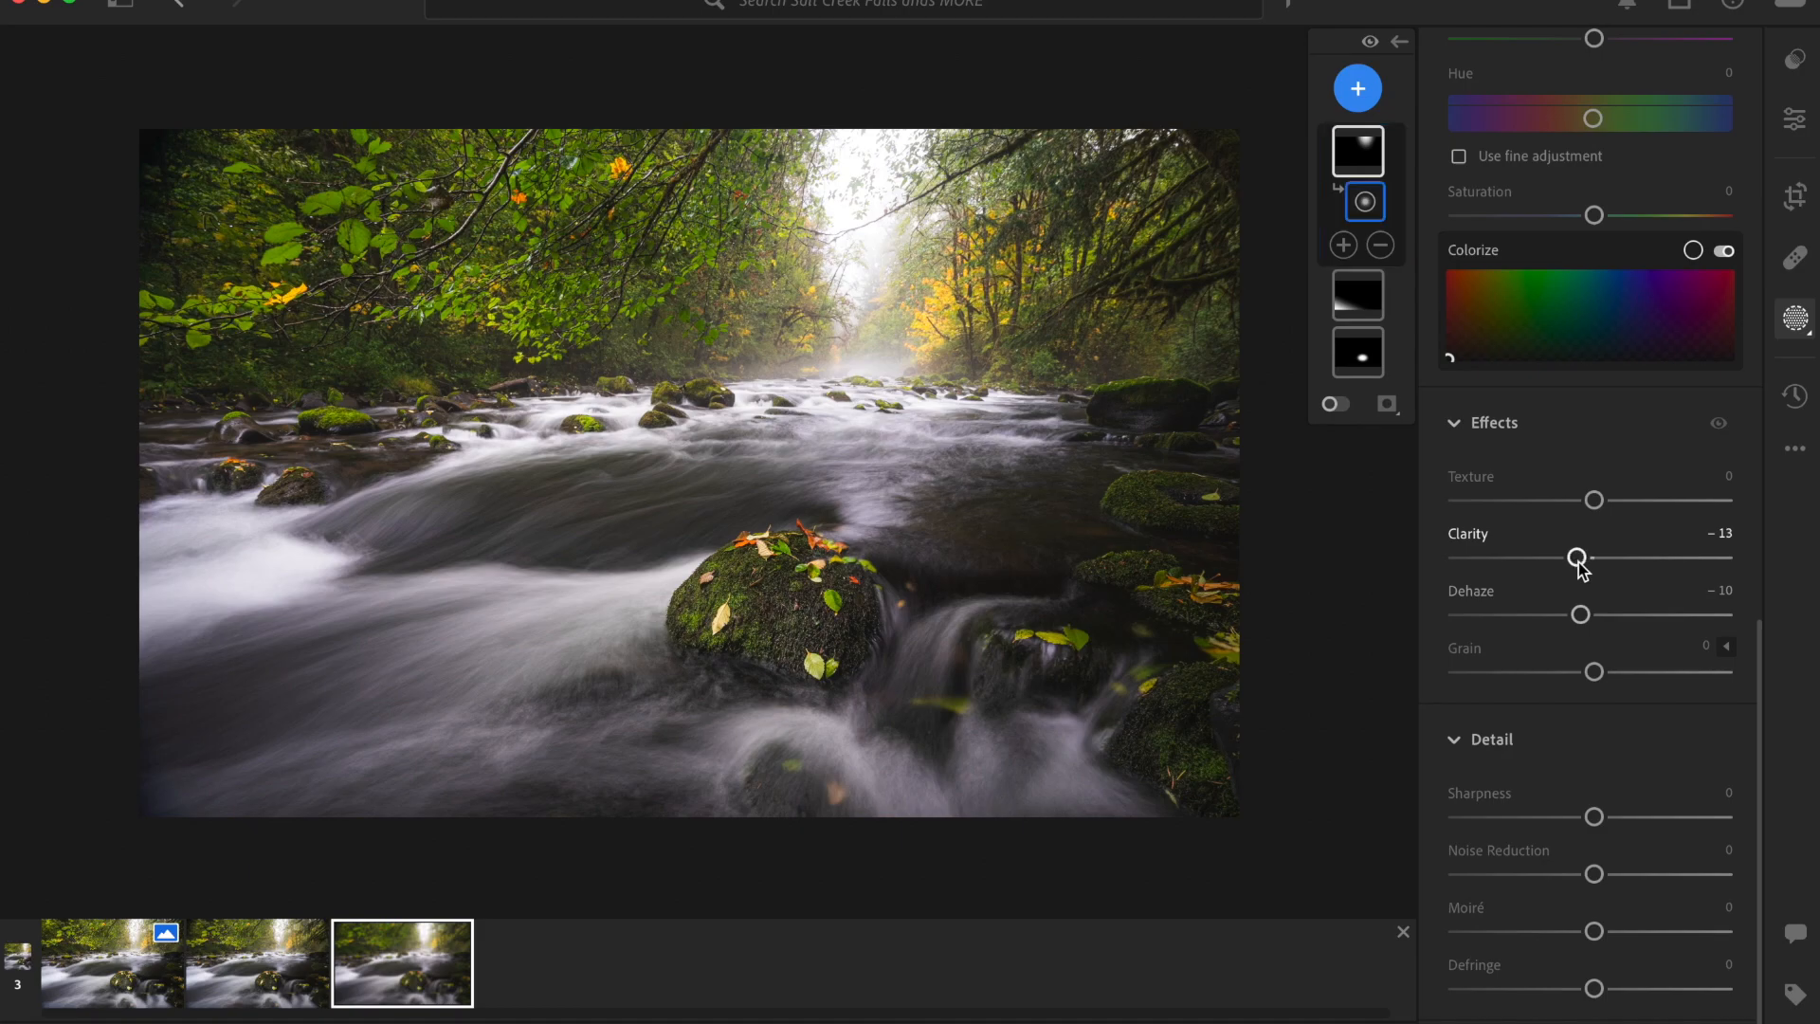
scroll(1580, 564, up, 6)
drag(1593, 570, 1595, 572)
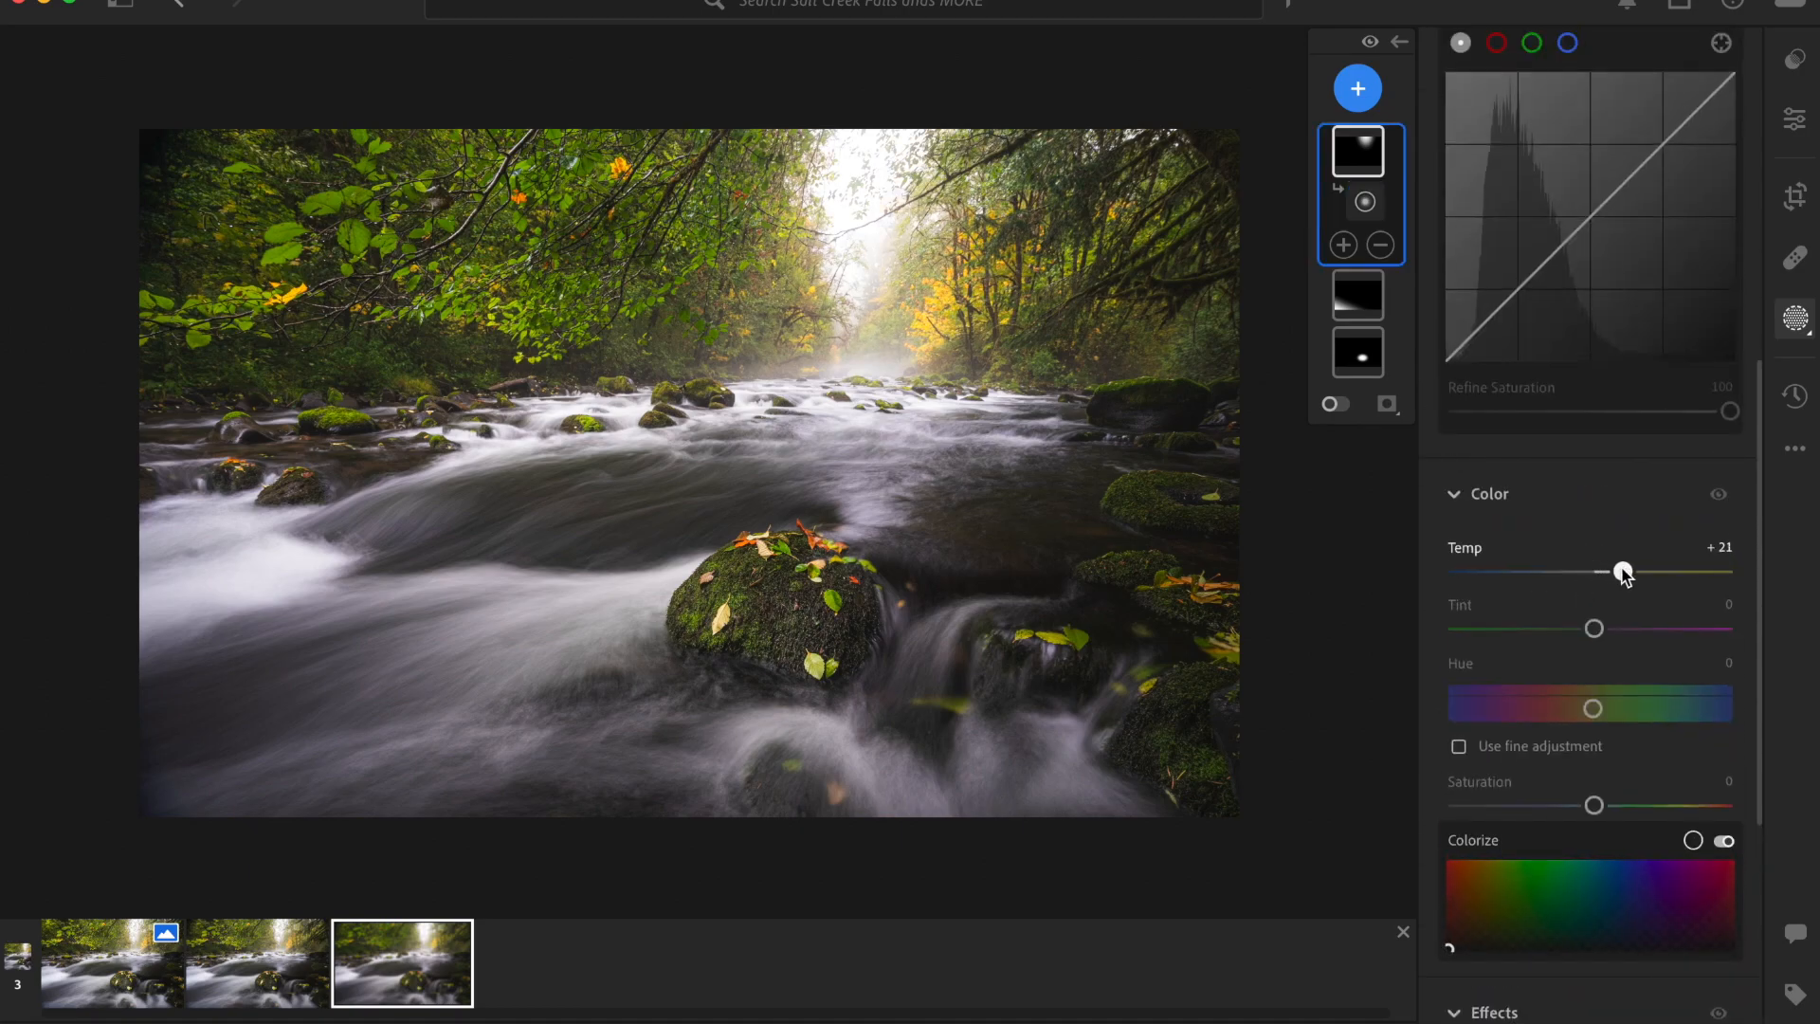
drag(1624, 561, 1624, 560)
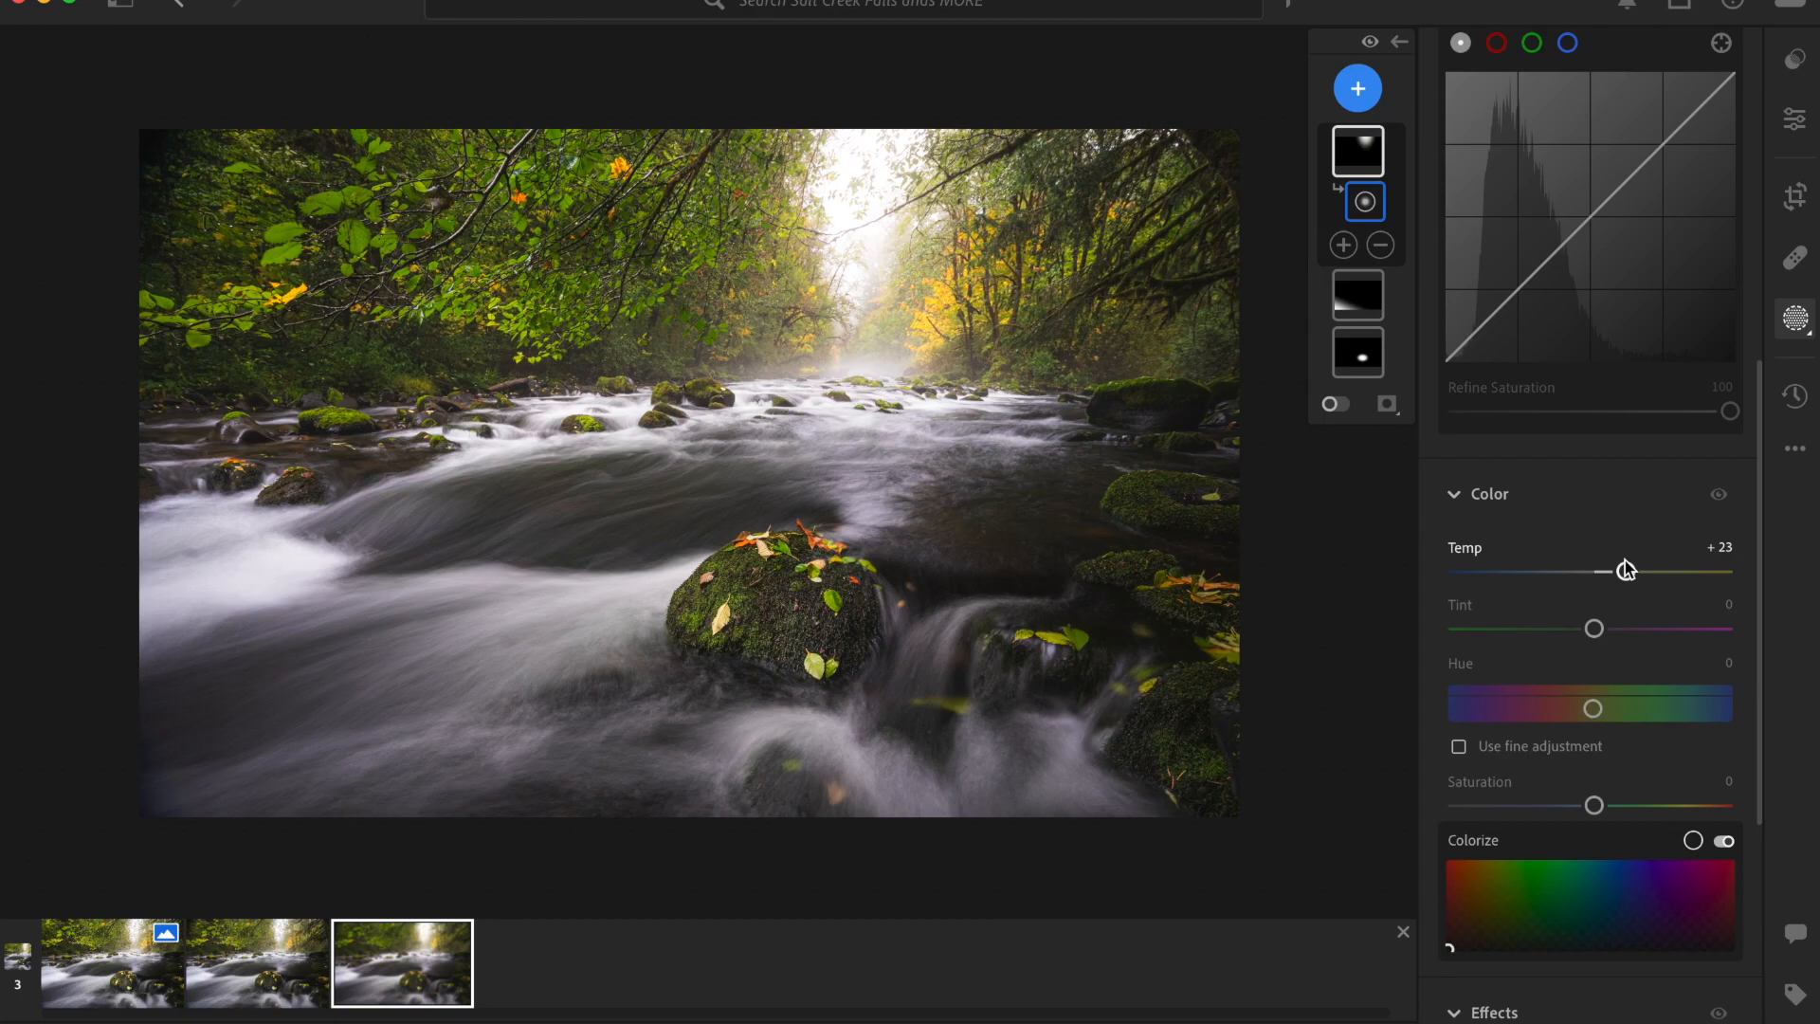
- Return to the photo's global edit settings and compare the edited photo with the original
mouse_move(807, 67)
mouse_move(867, 153)
key(e)
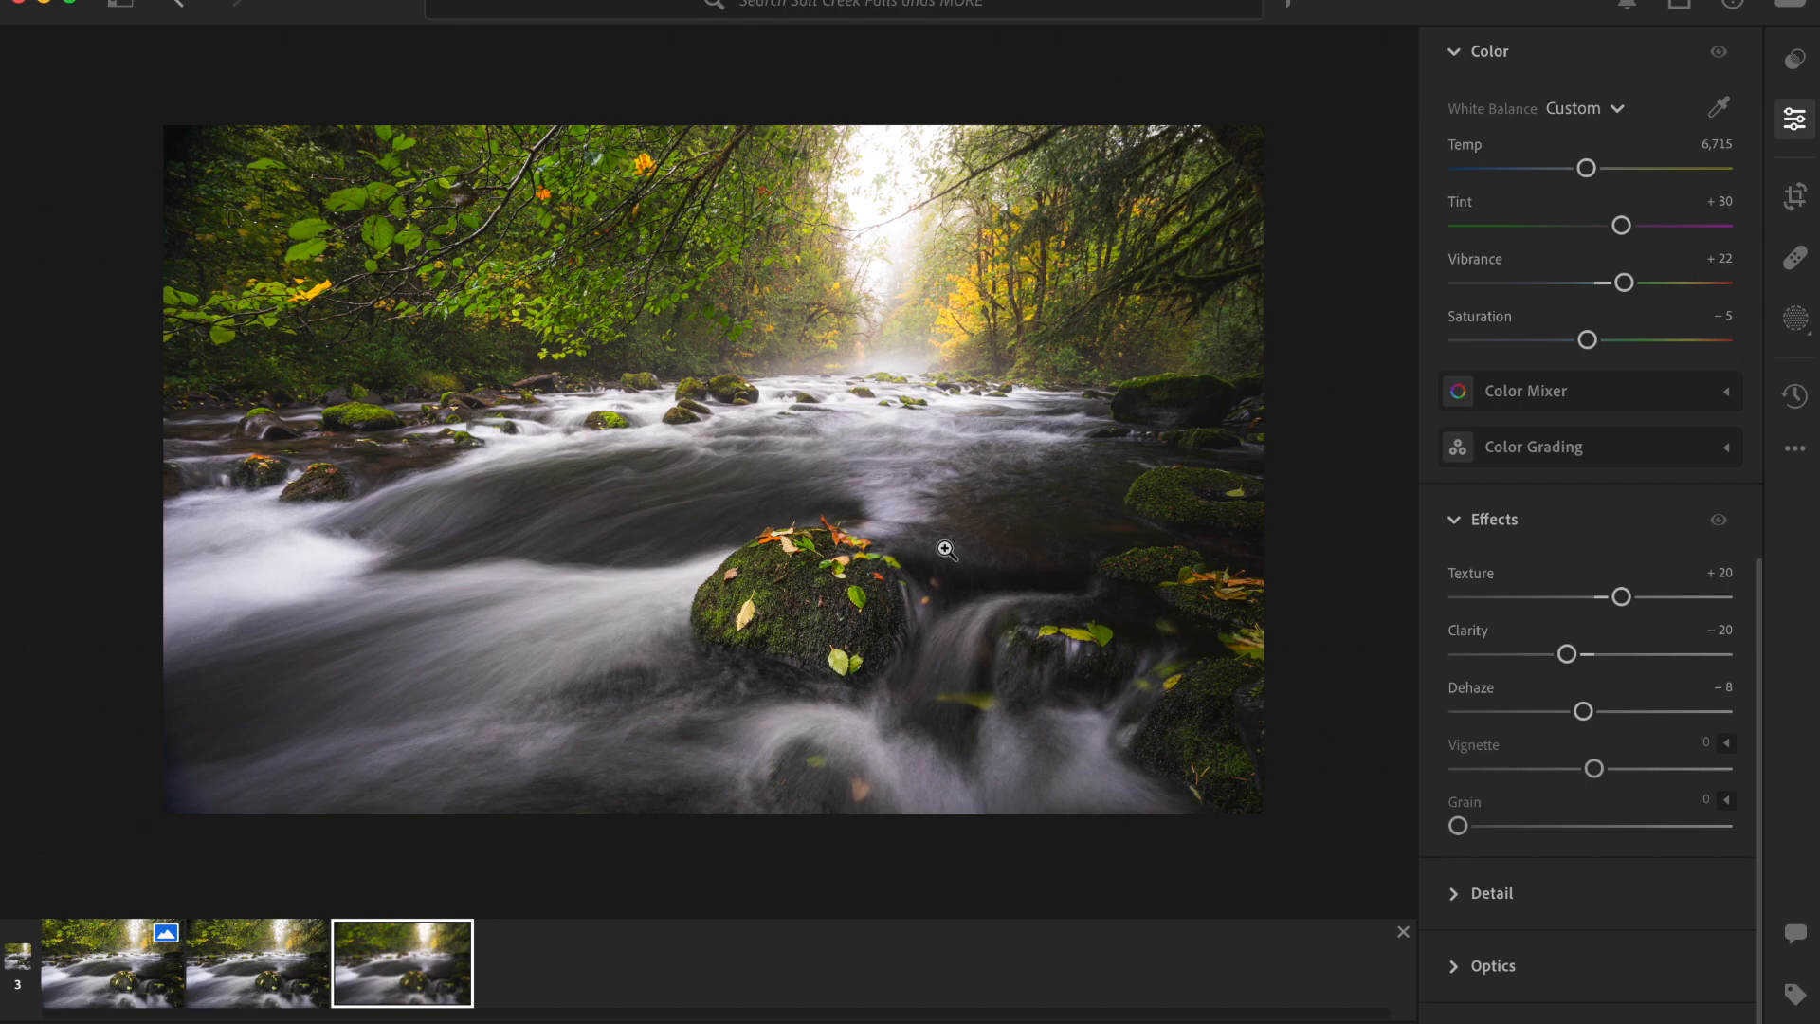
key(backslash)
key(backslash)
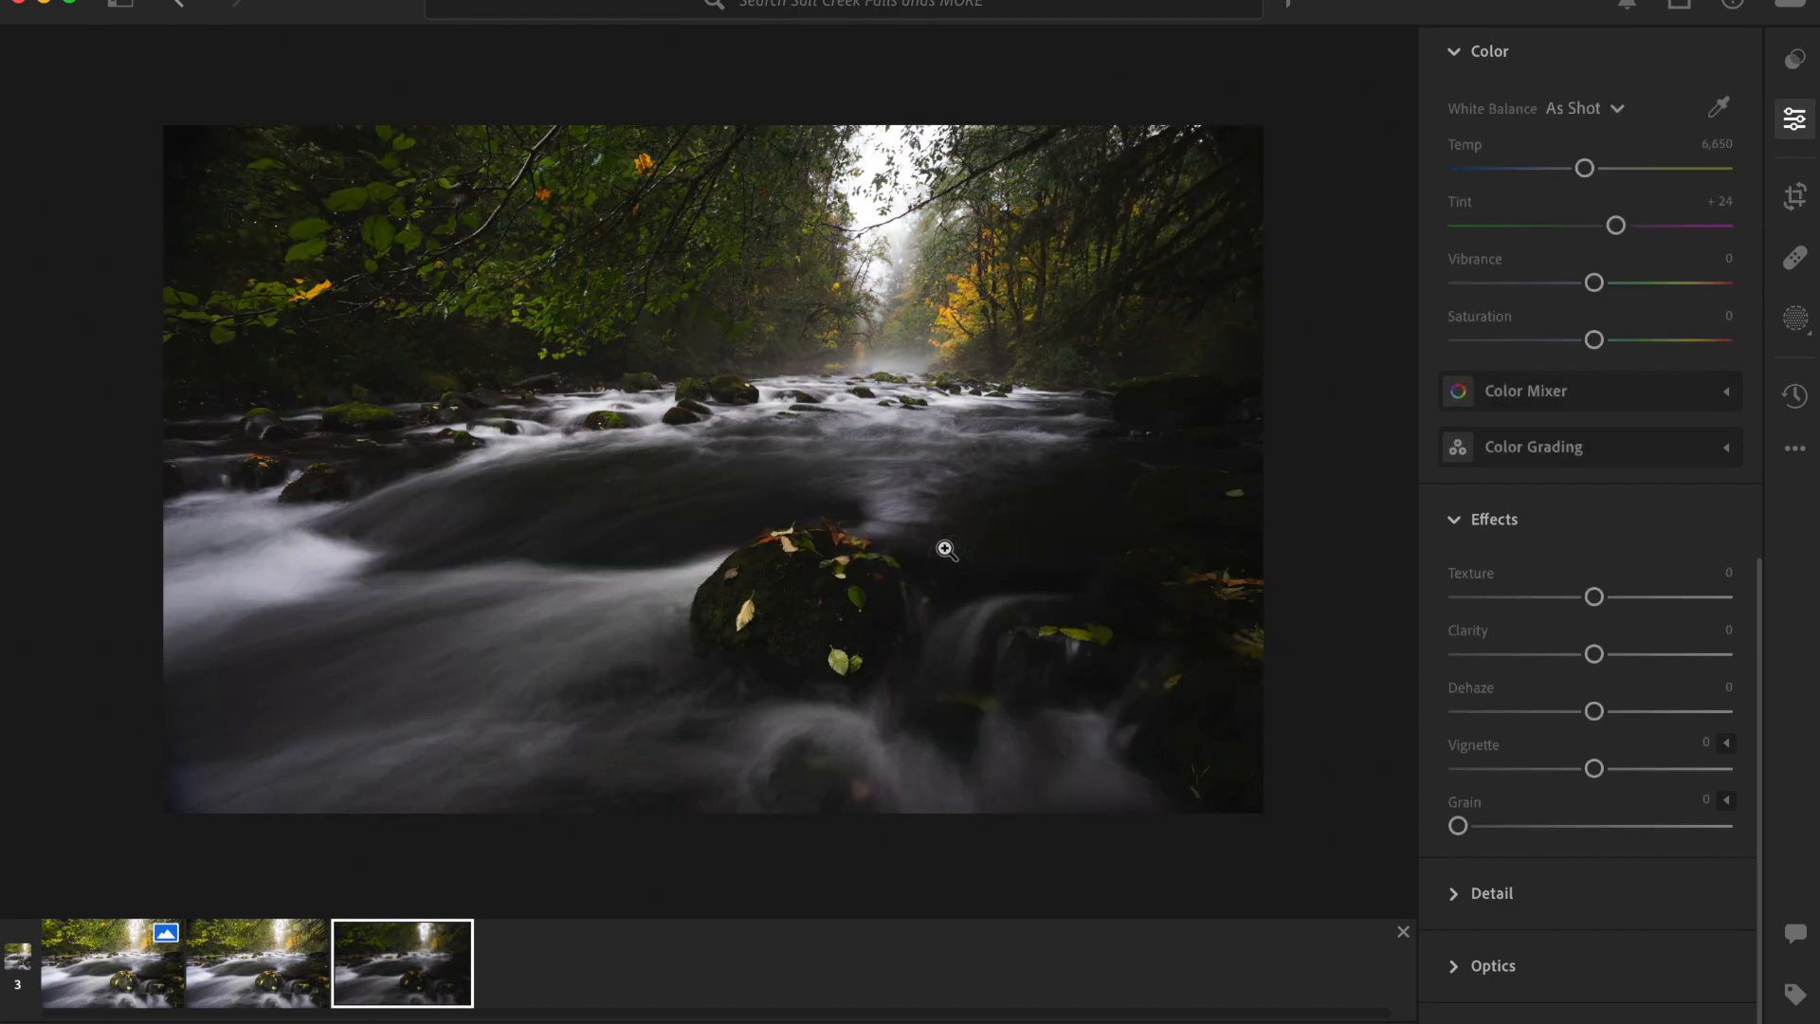
key(backslash)
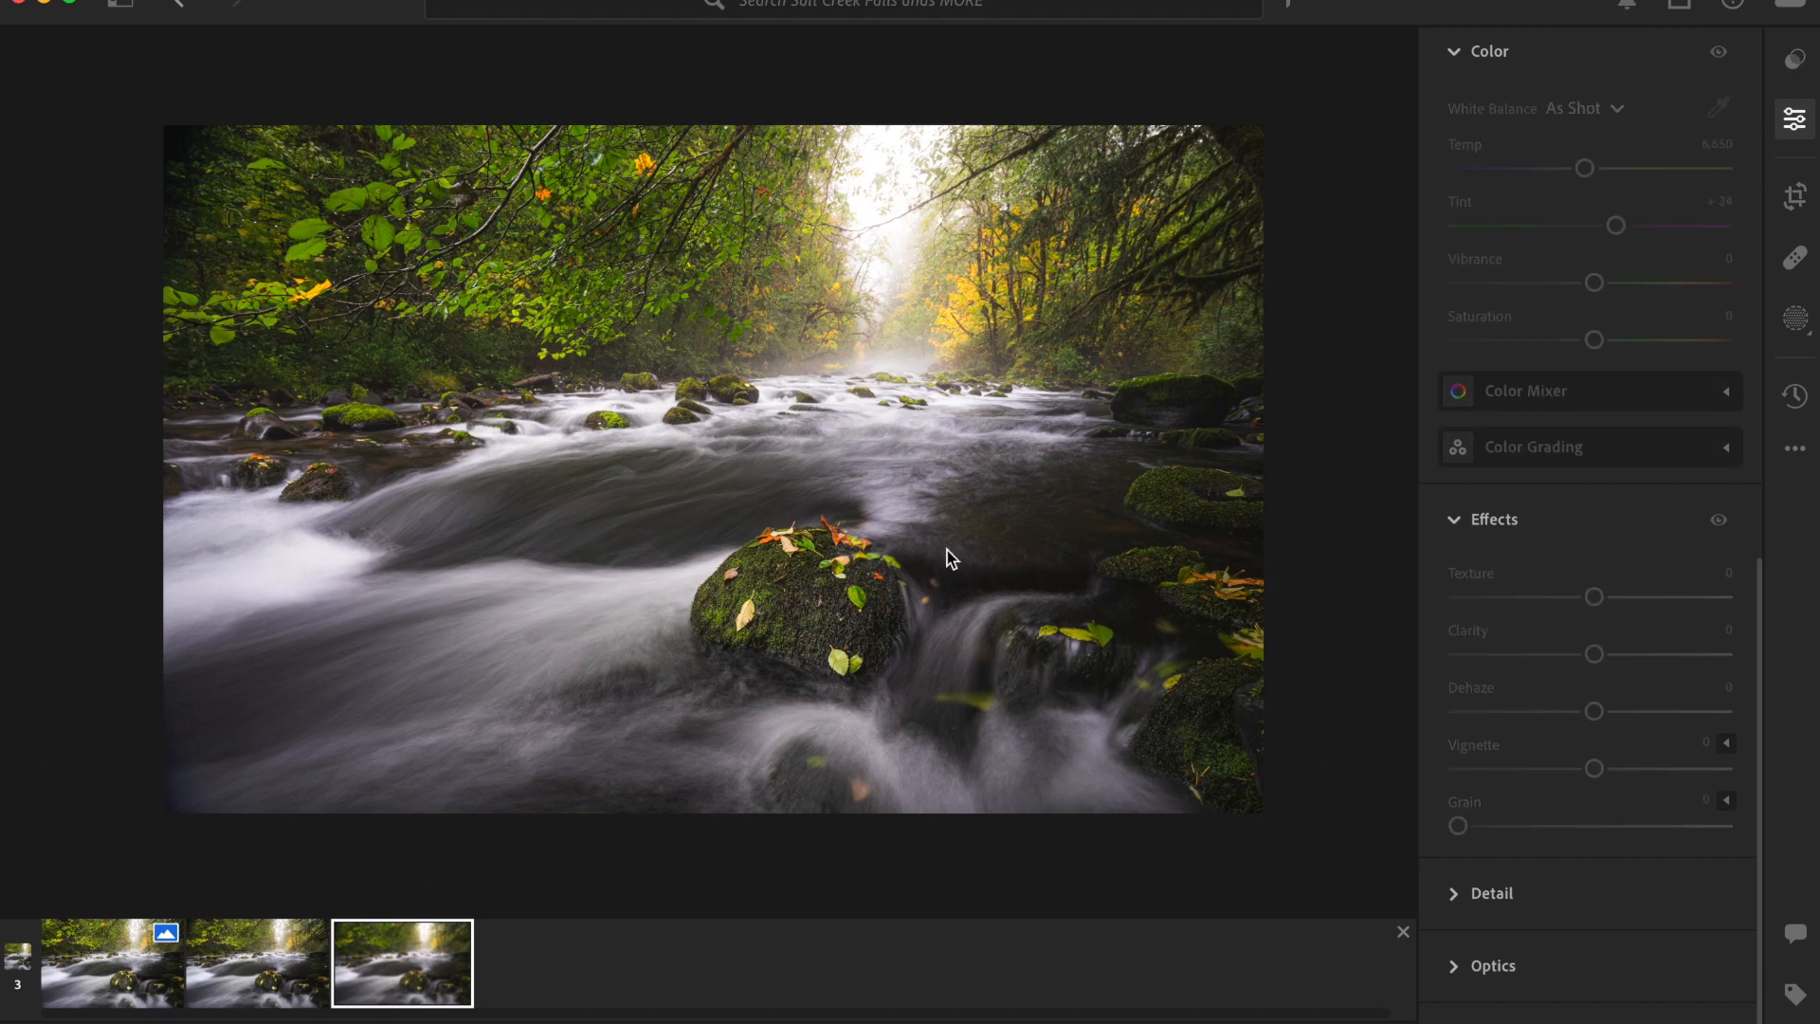
key(backslash)
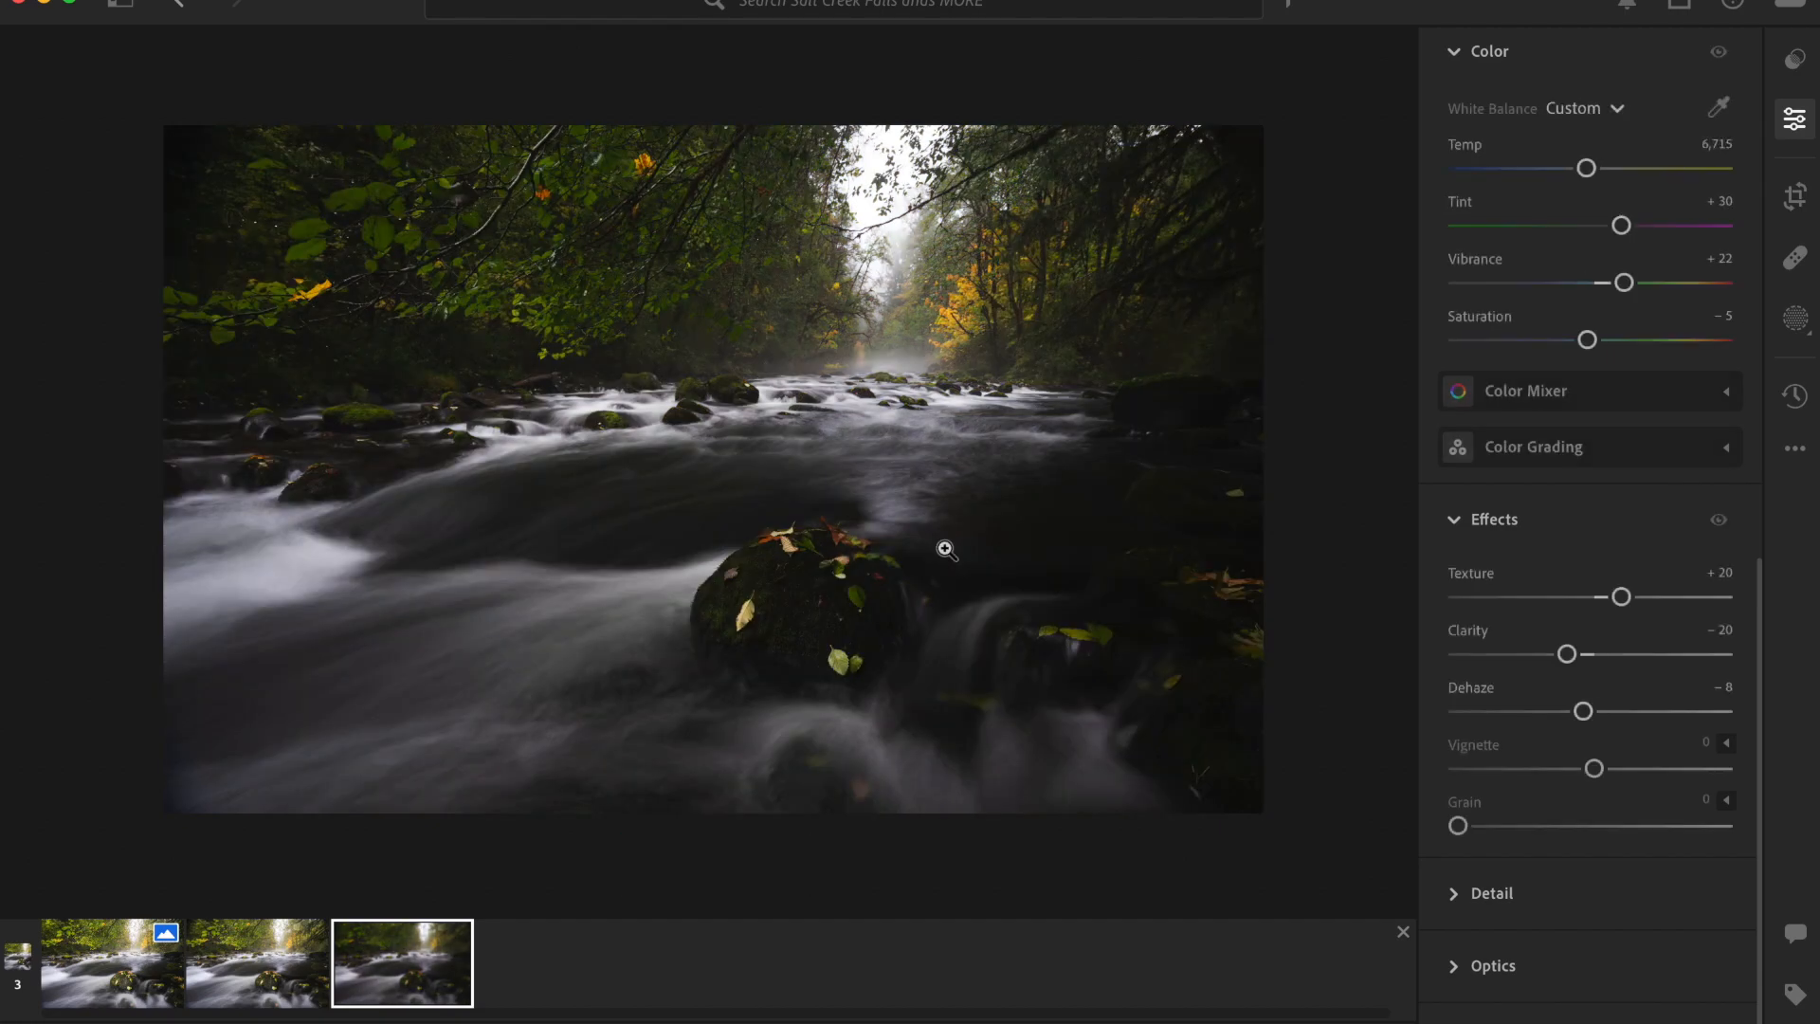